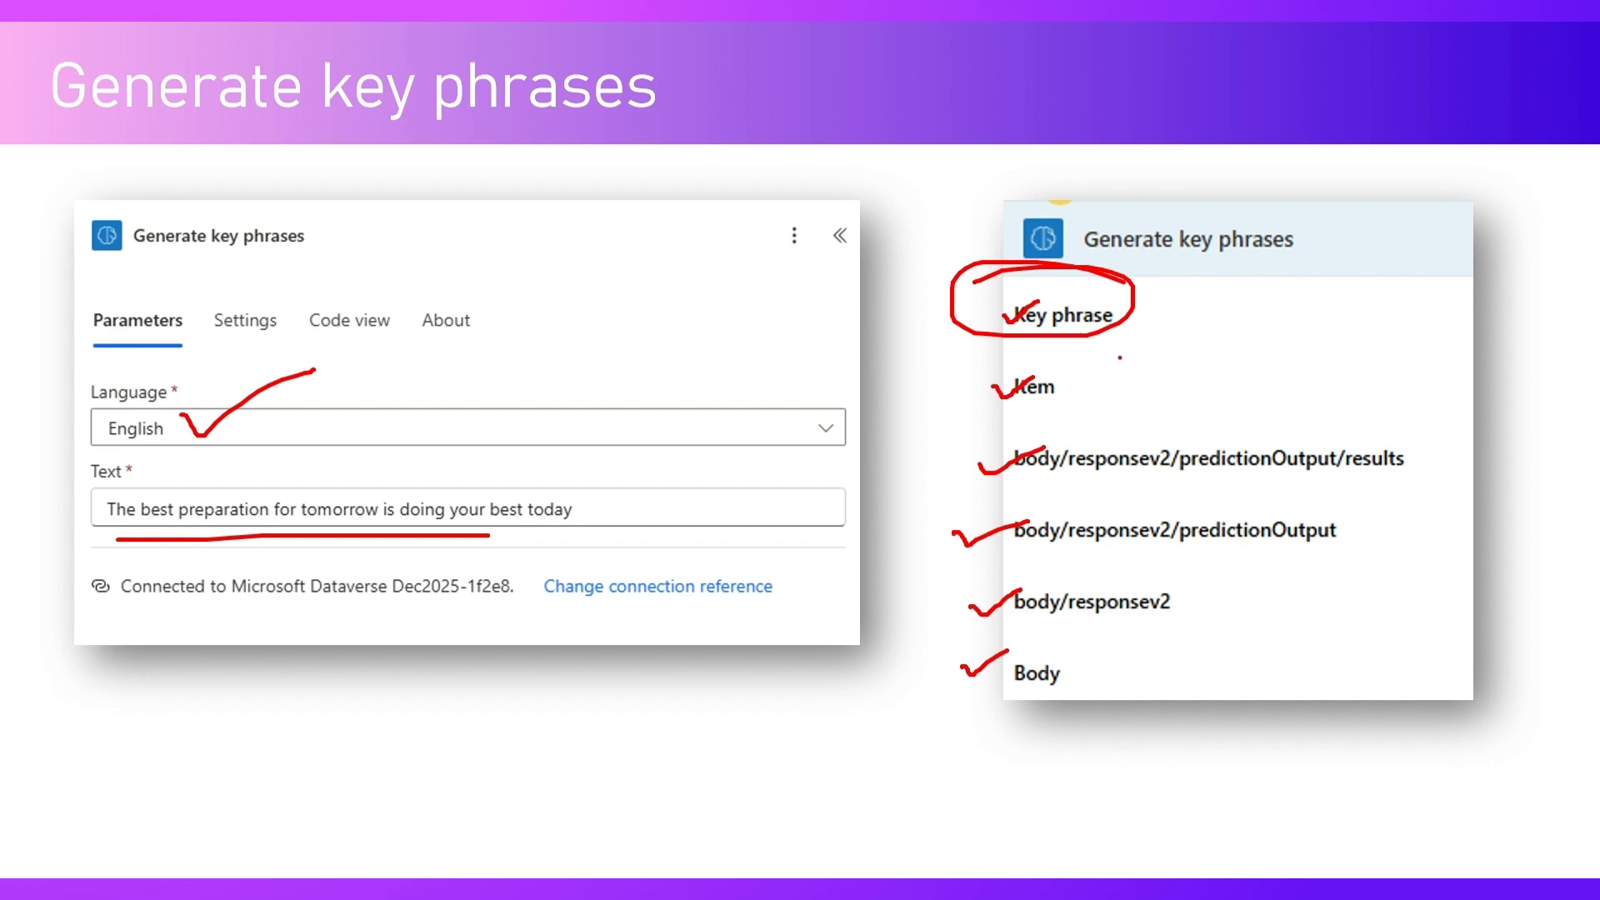
key("e")
key("Right")
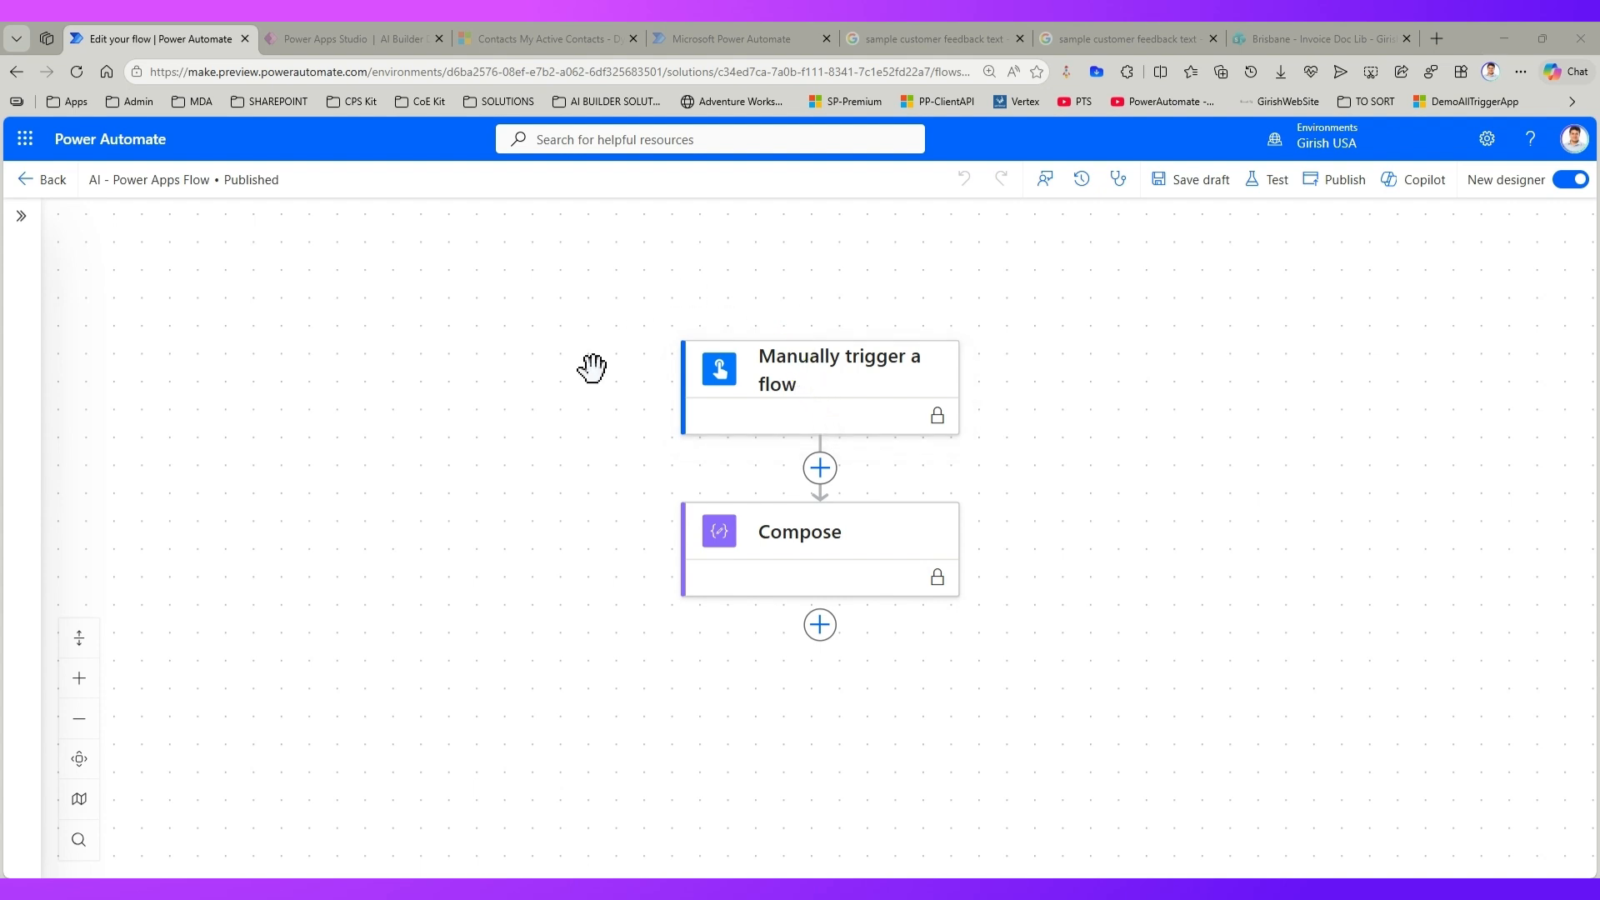
- Review the AI Builder Demo canvas app's text input and the Submit button's OnSelect formula alongside the flow it runs
left_click(366, 35)
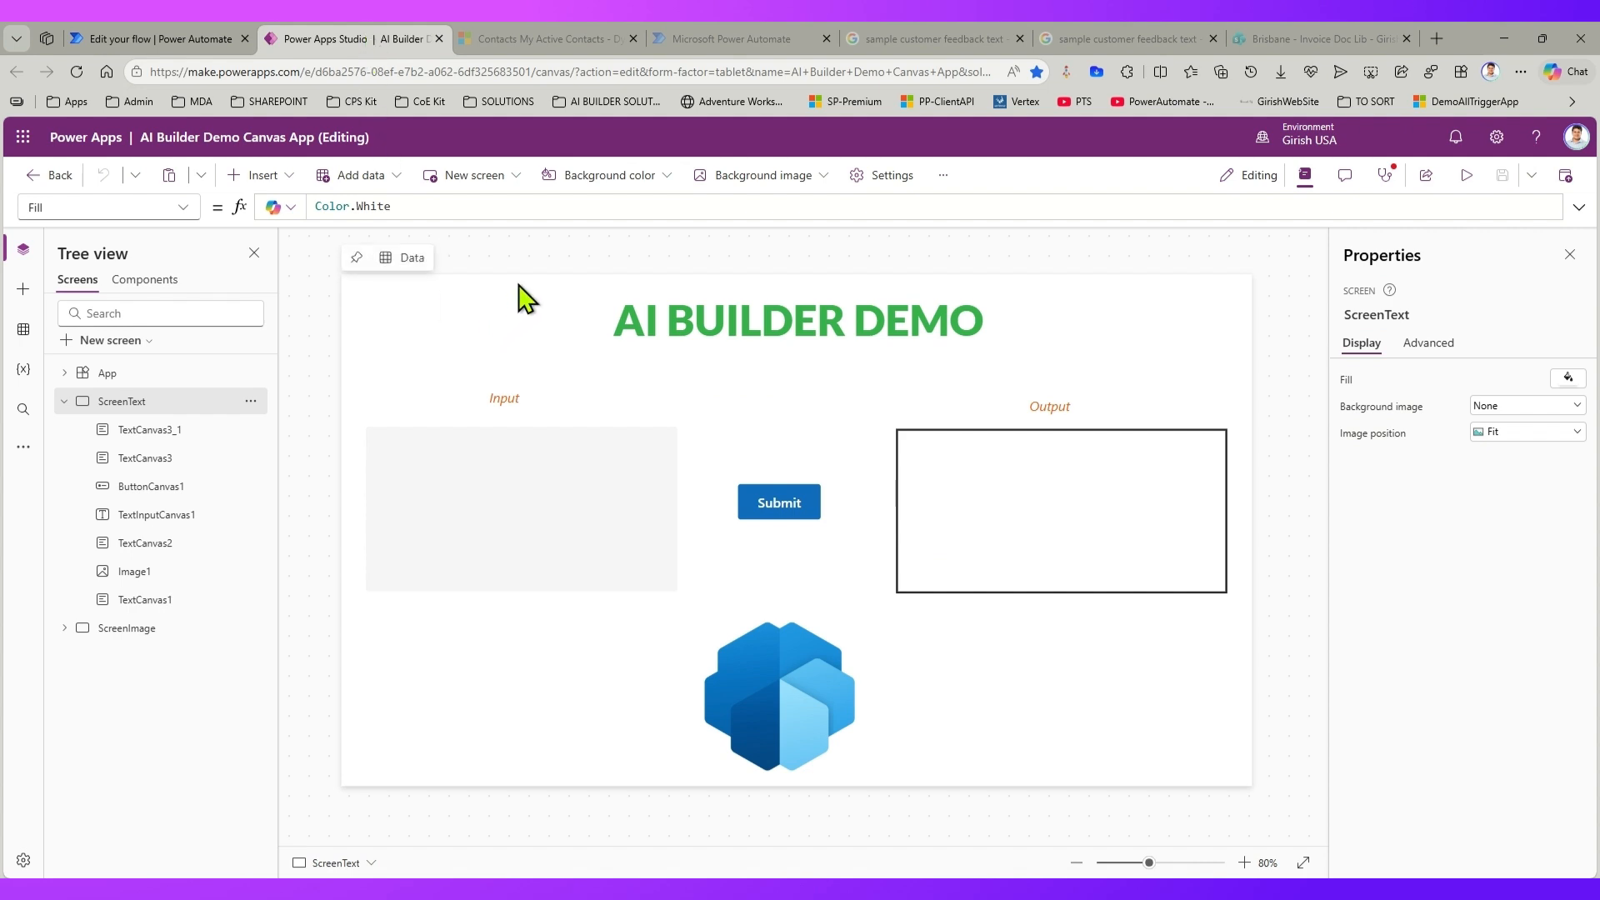
key("ctrl+shift+b")
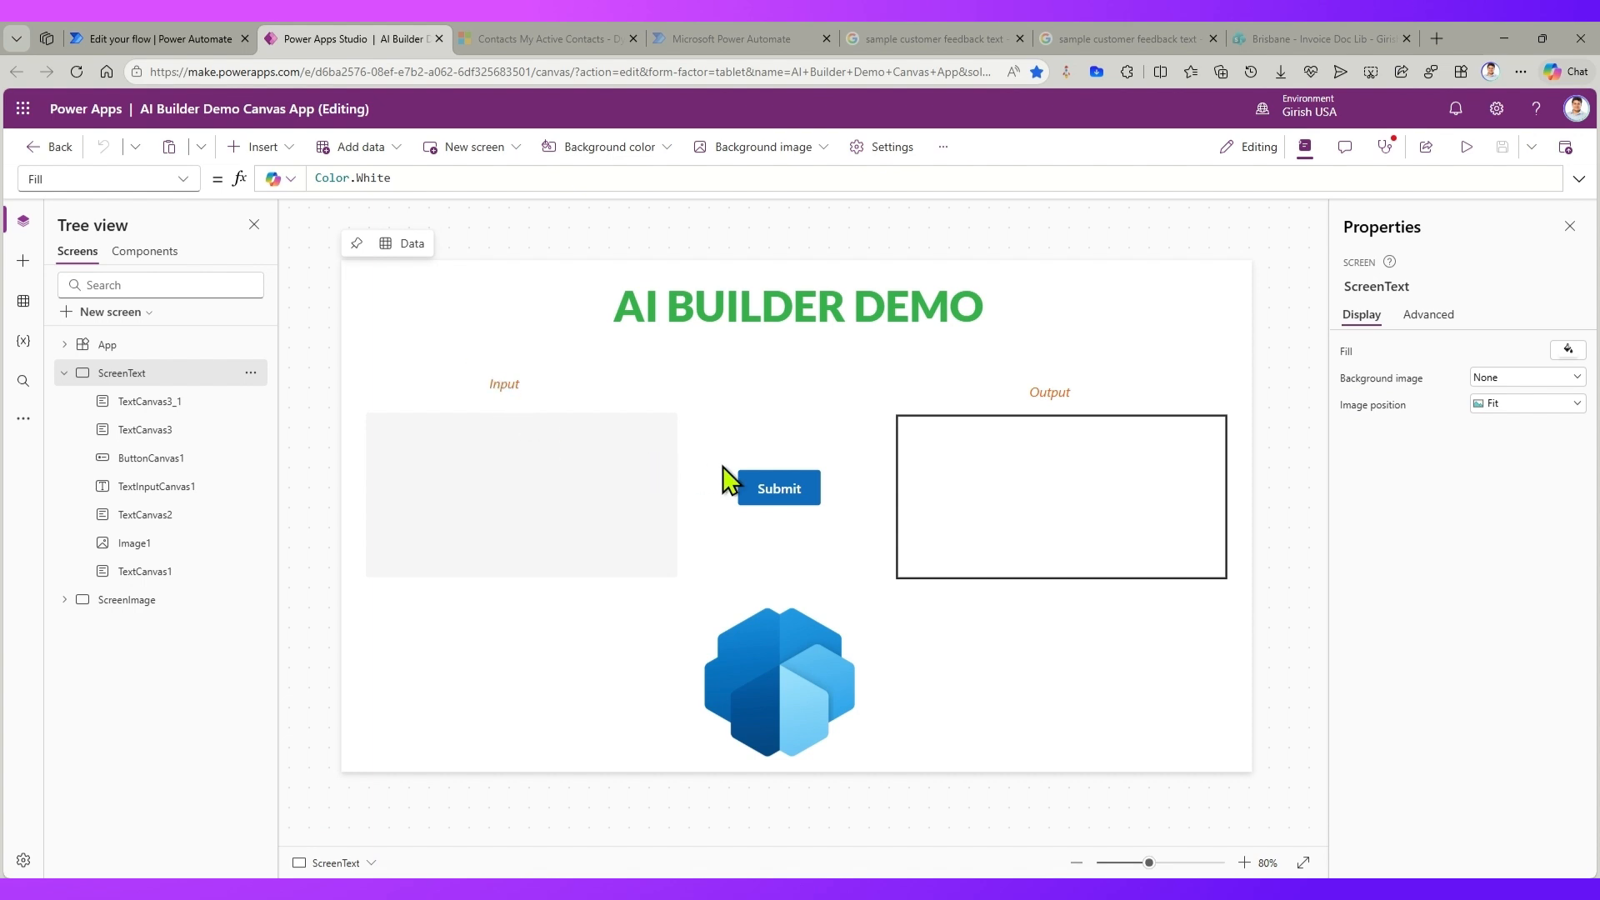
left_click(534, 449)
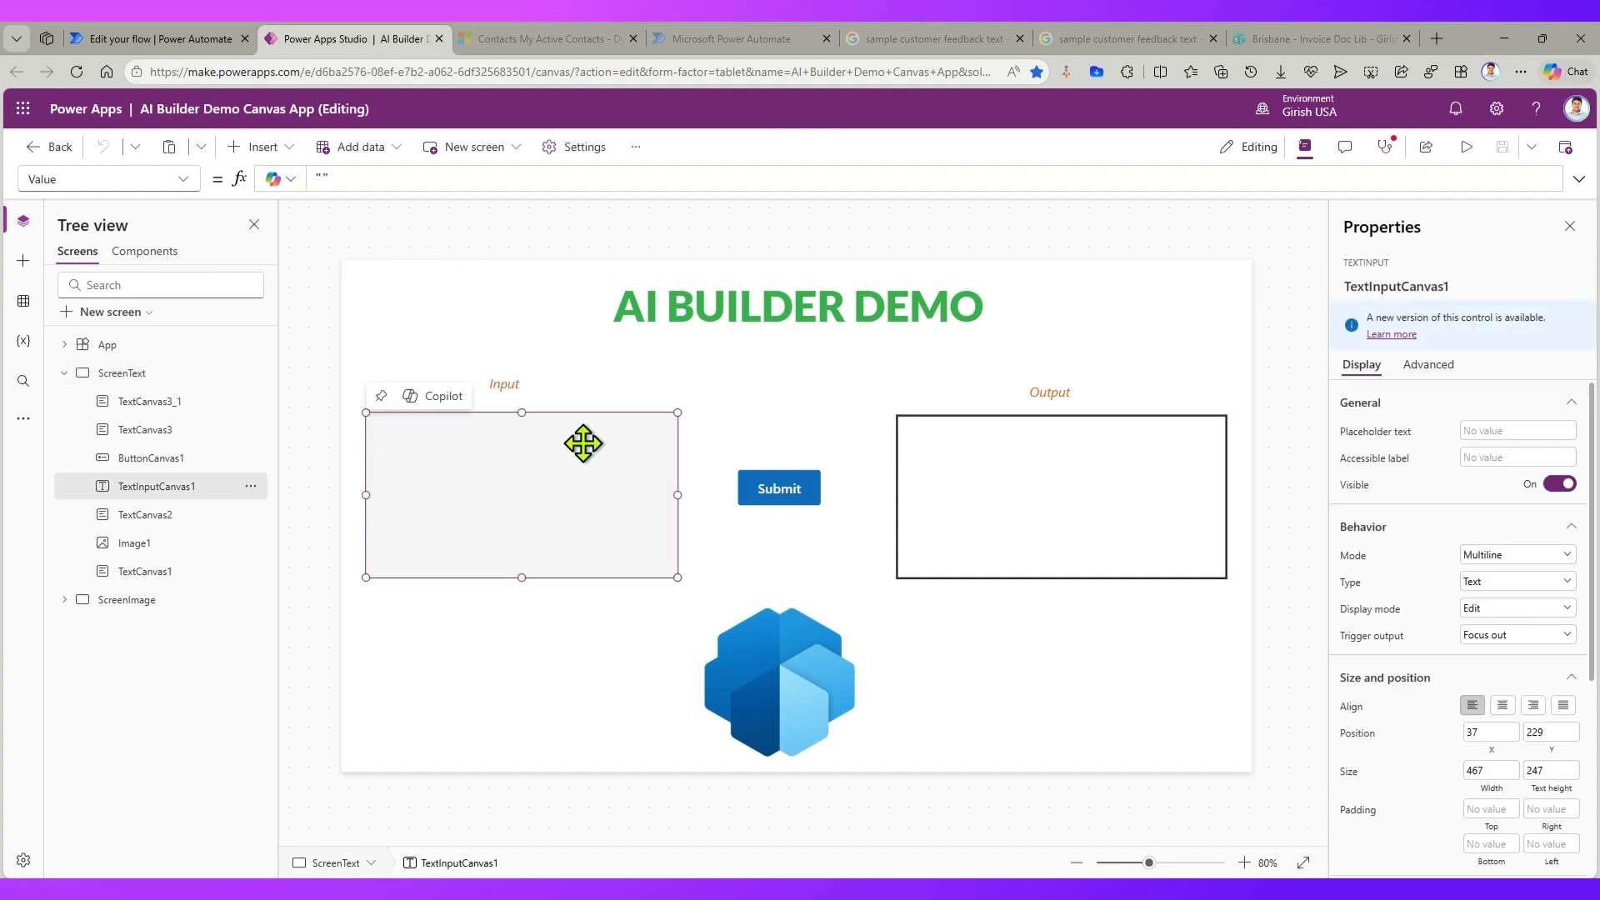
left_click(793, 481)
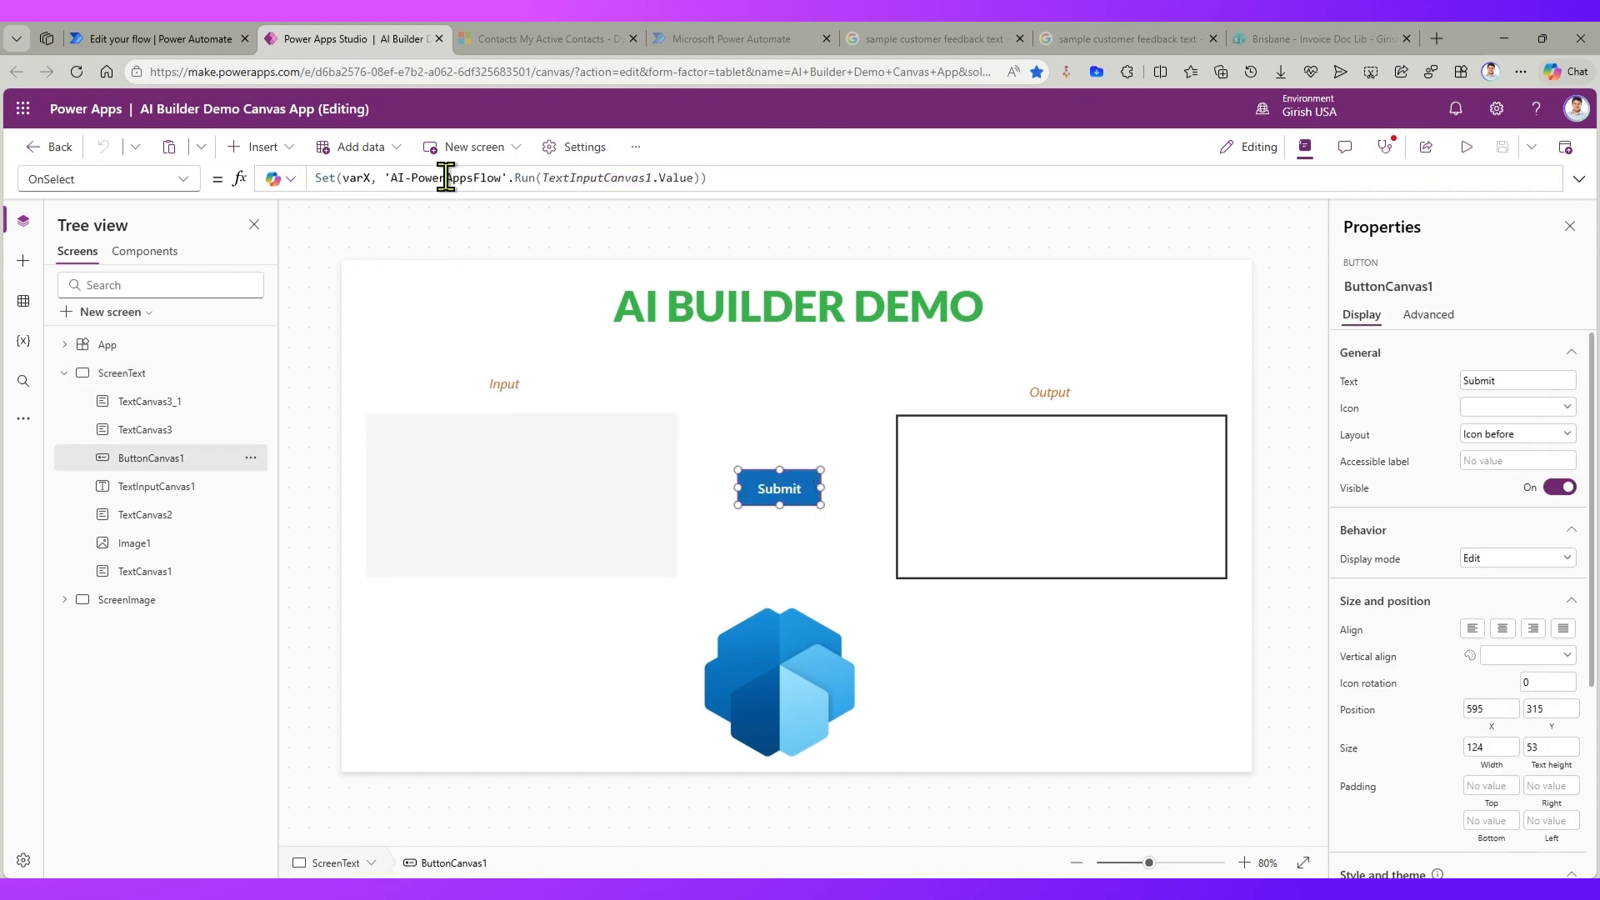
left_click(182, 39)
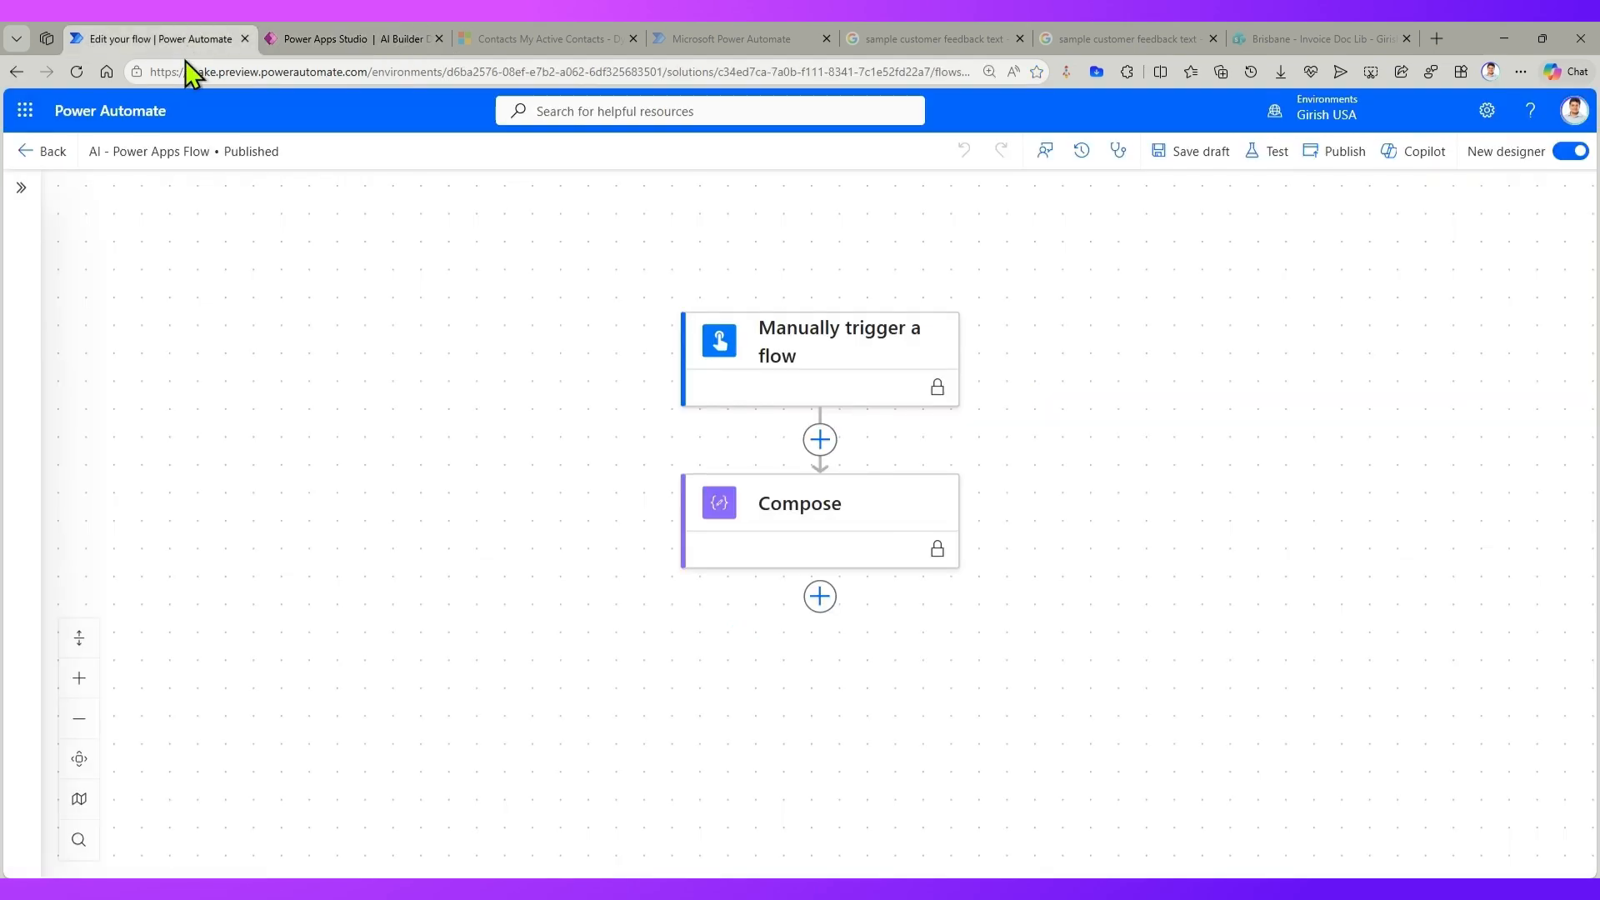
left_click(375, 34)
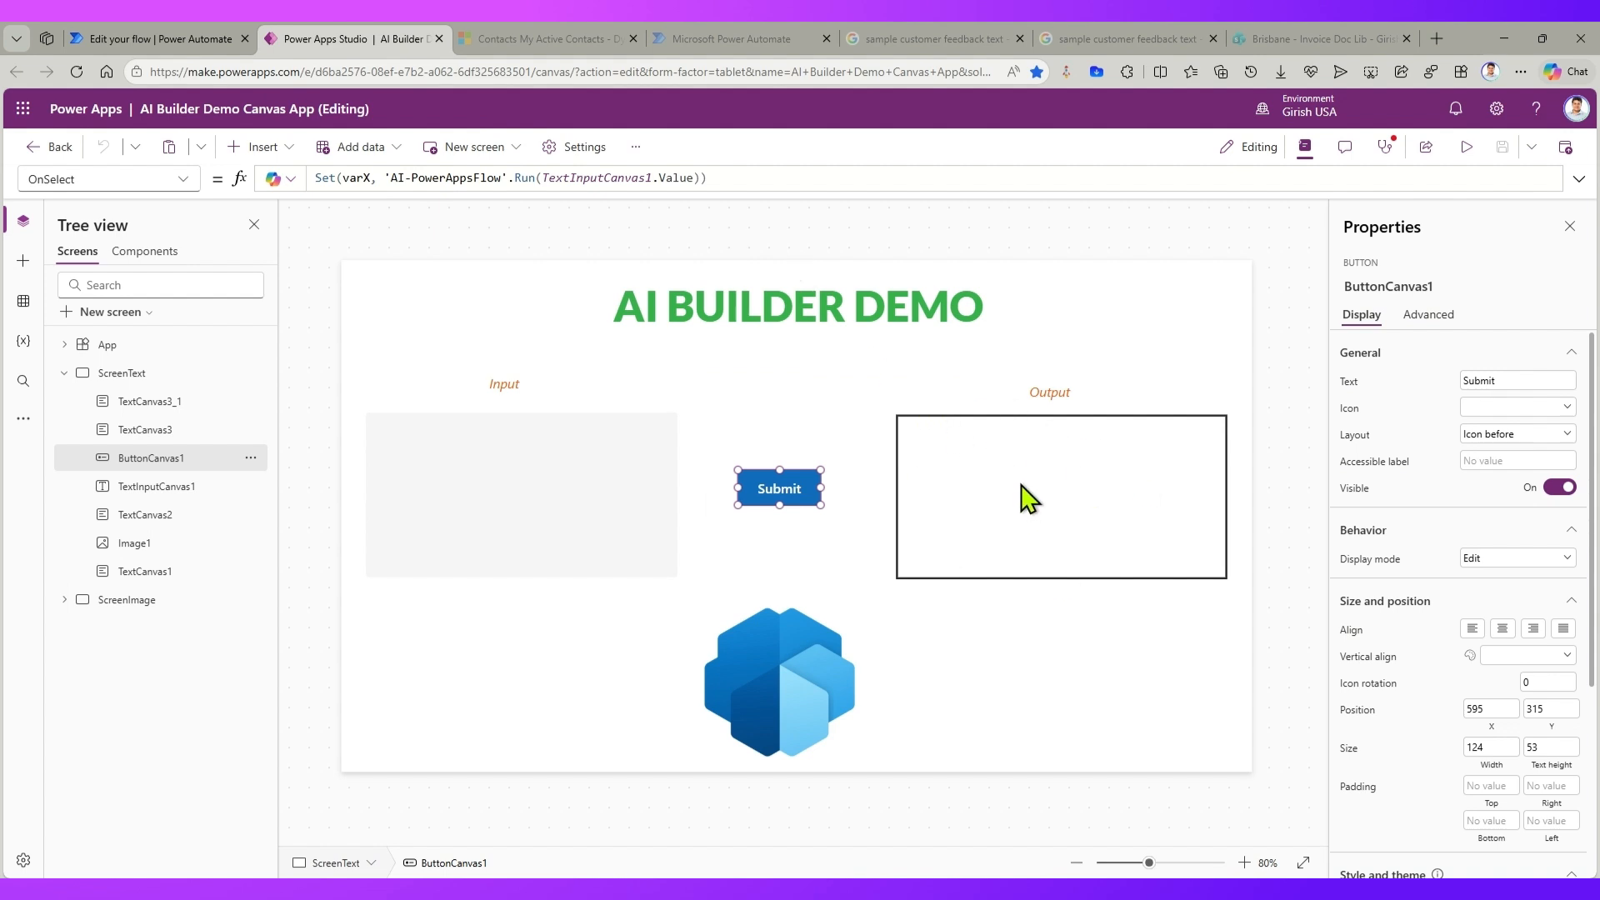
- In the AI - Power Apps Flow in Power Automate, check the manual trigger's text input and delete the Compose action
left_click(136, 33)
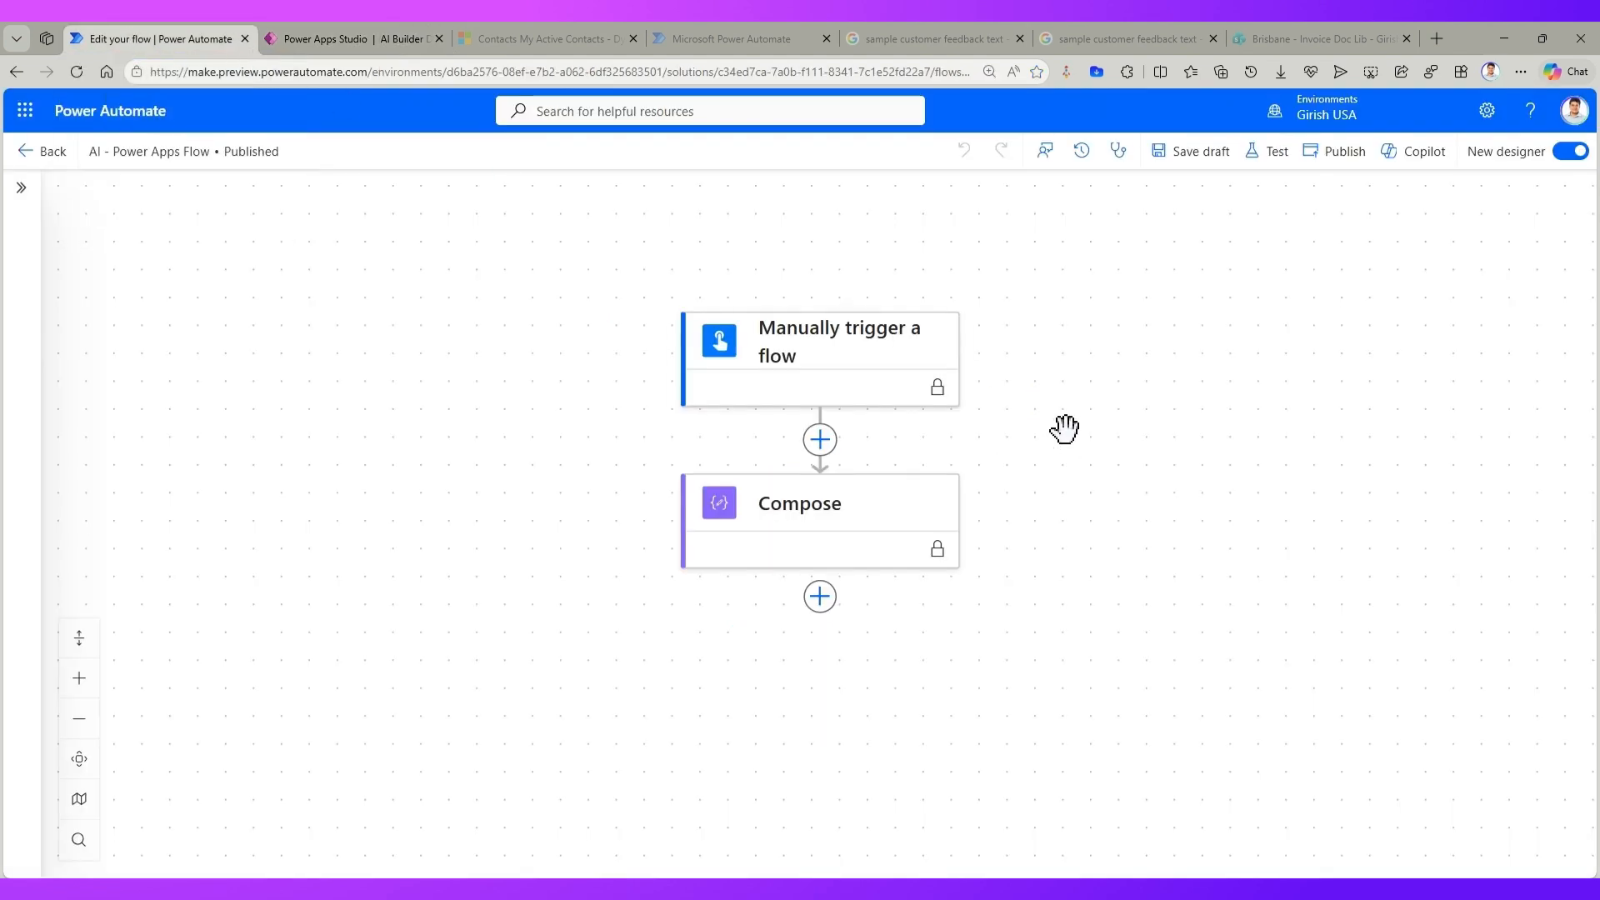
left_click(890, 375)
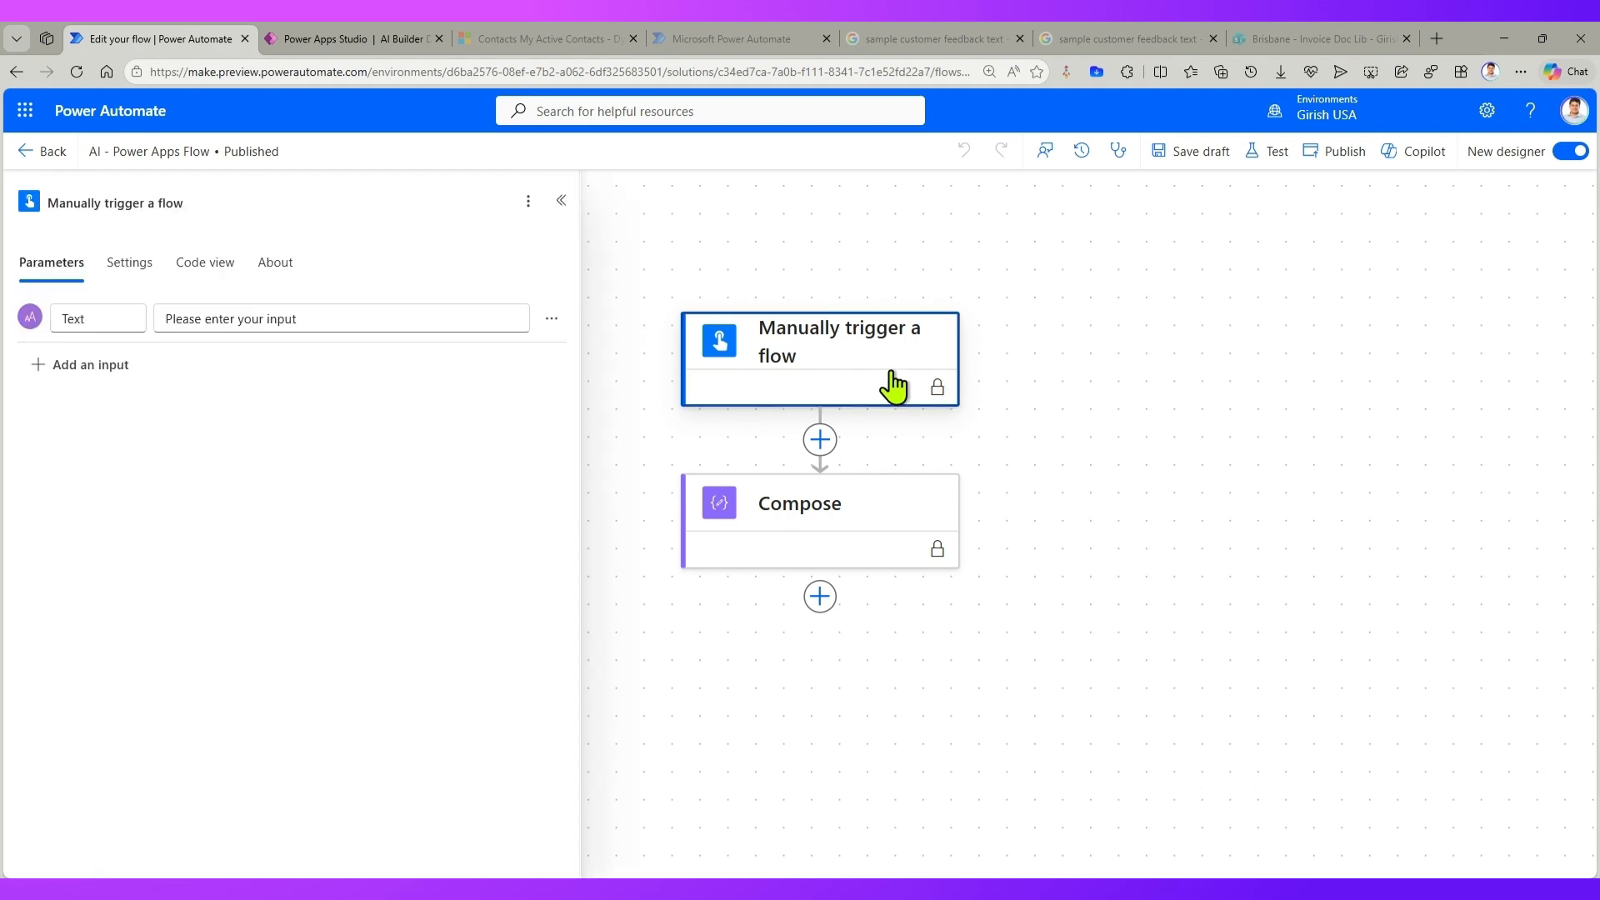
left_click(912, 530)
right_click(912, 518)
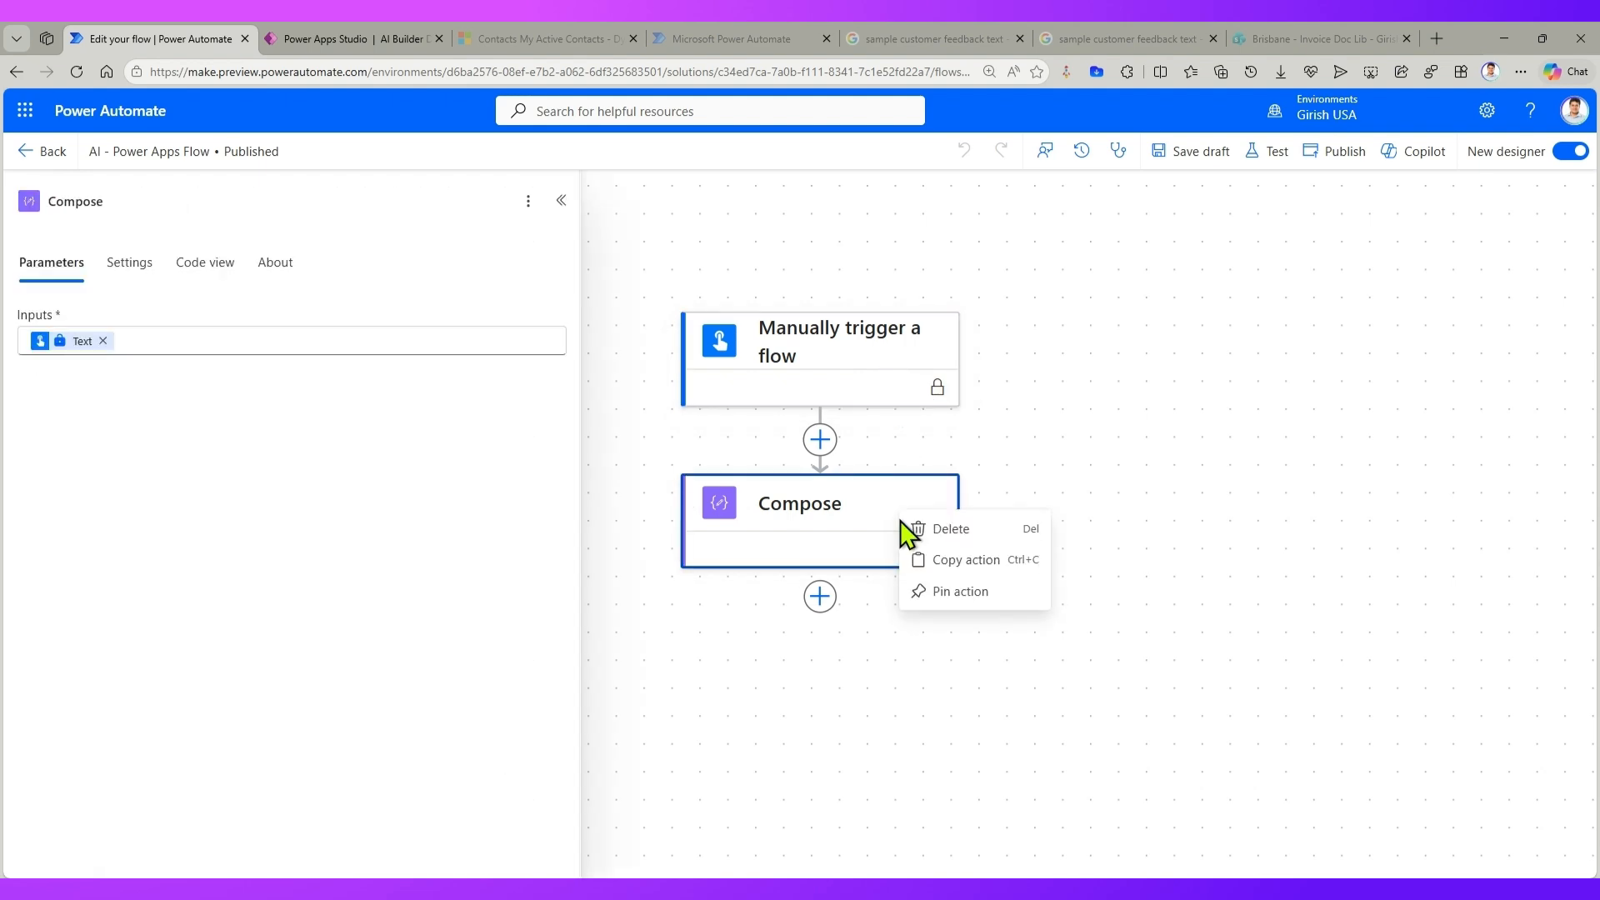
left_click(950, 537)
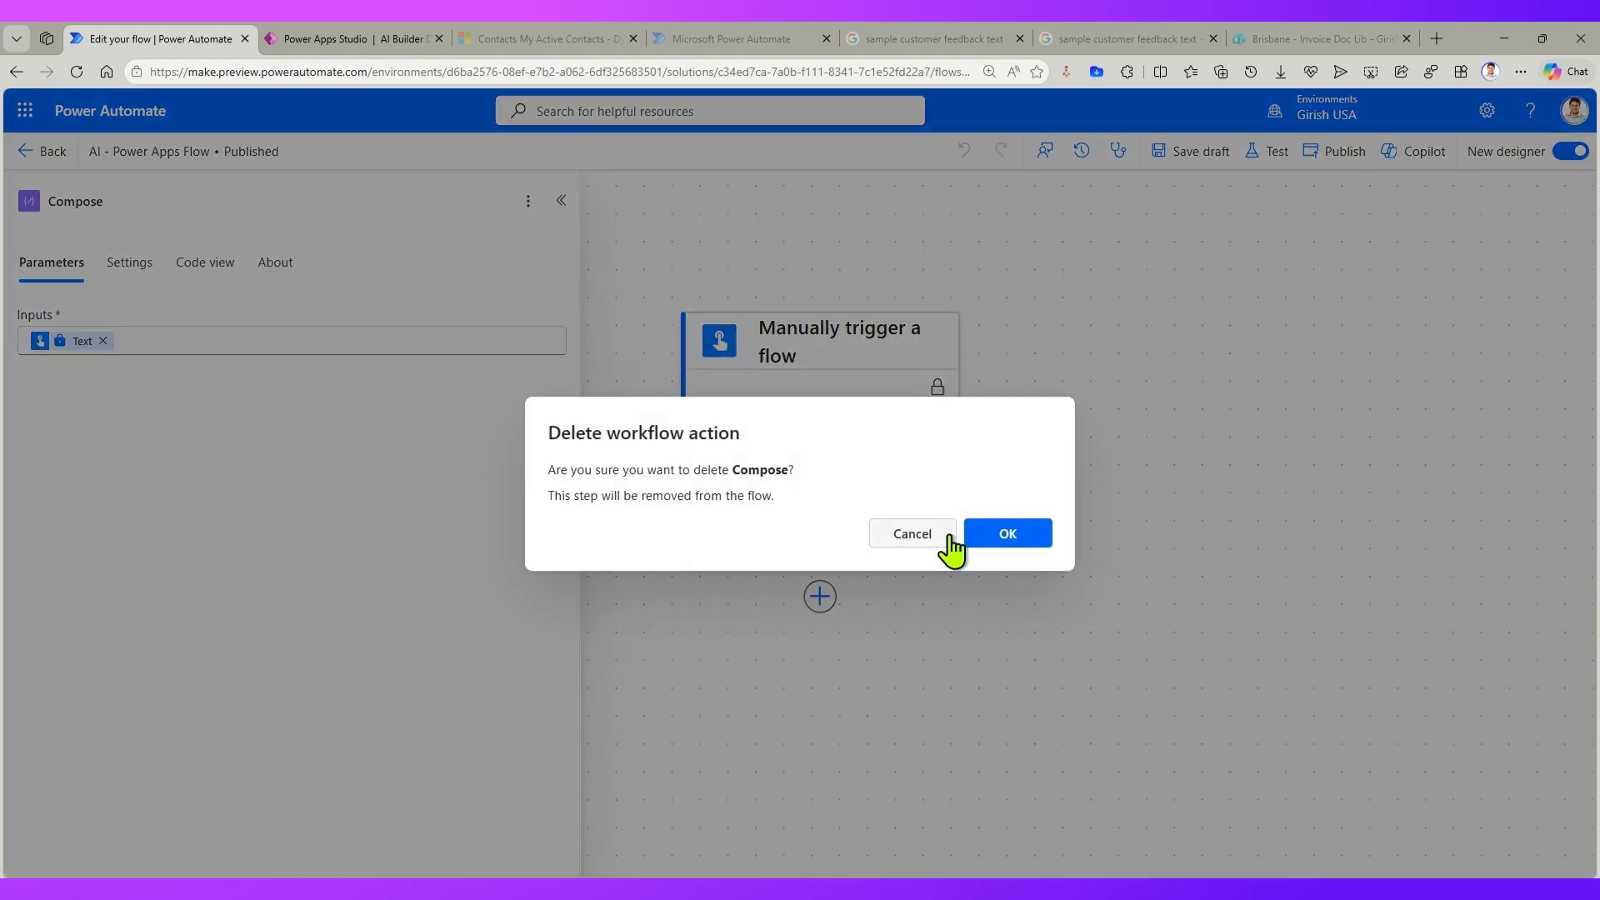
left_click(1006, 538)
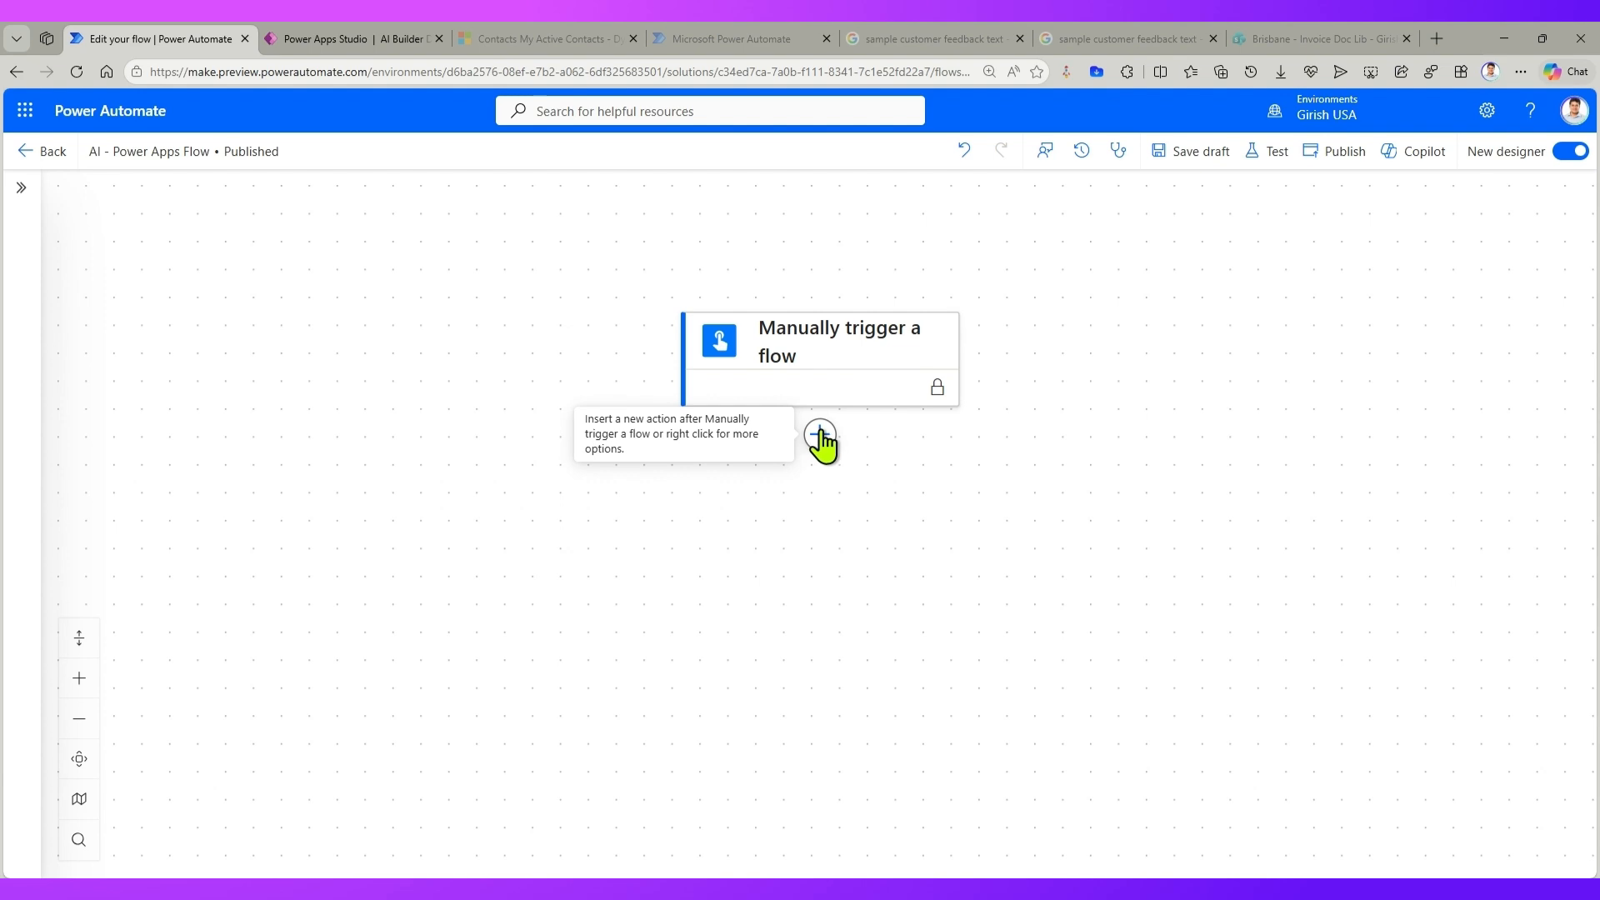
- Add the AI Builder action Generate key phrases after the manual trigger
left_click(820, 434)
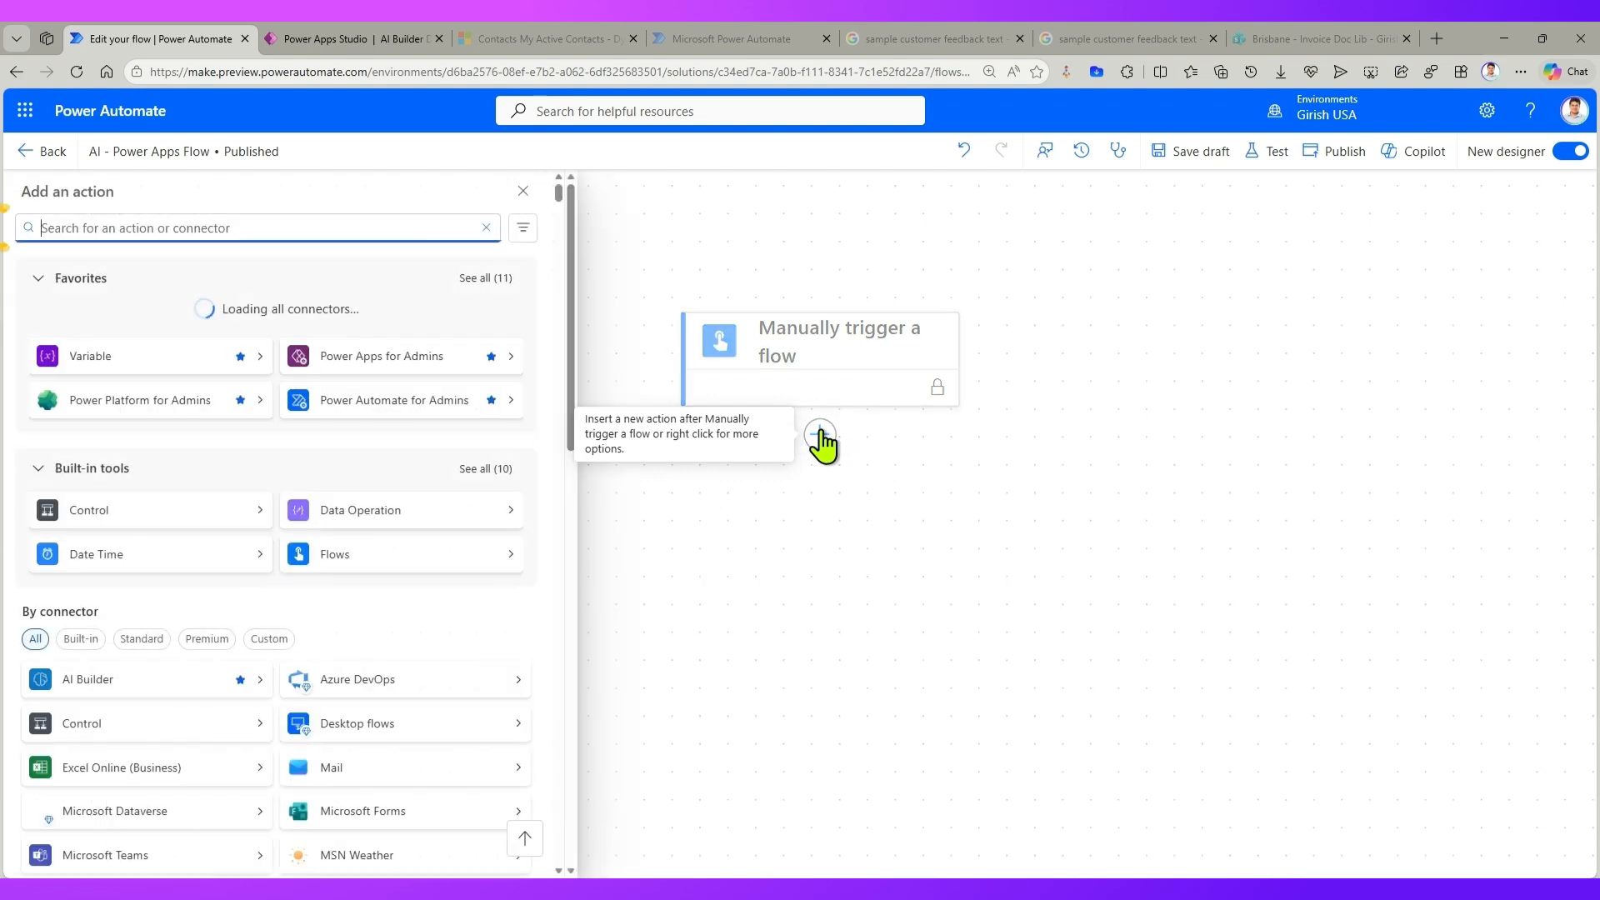
type("ai builder")
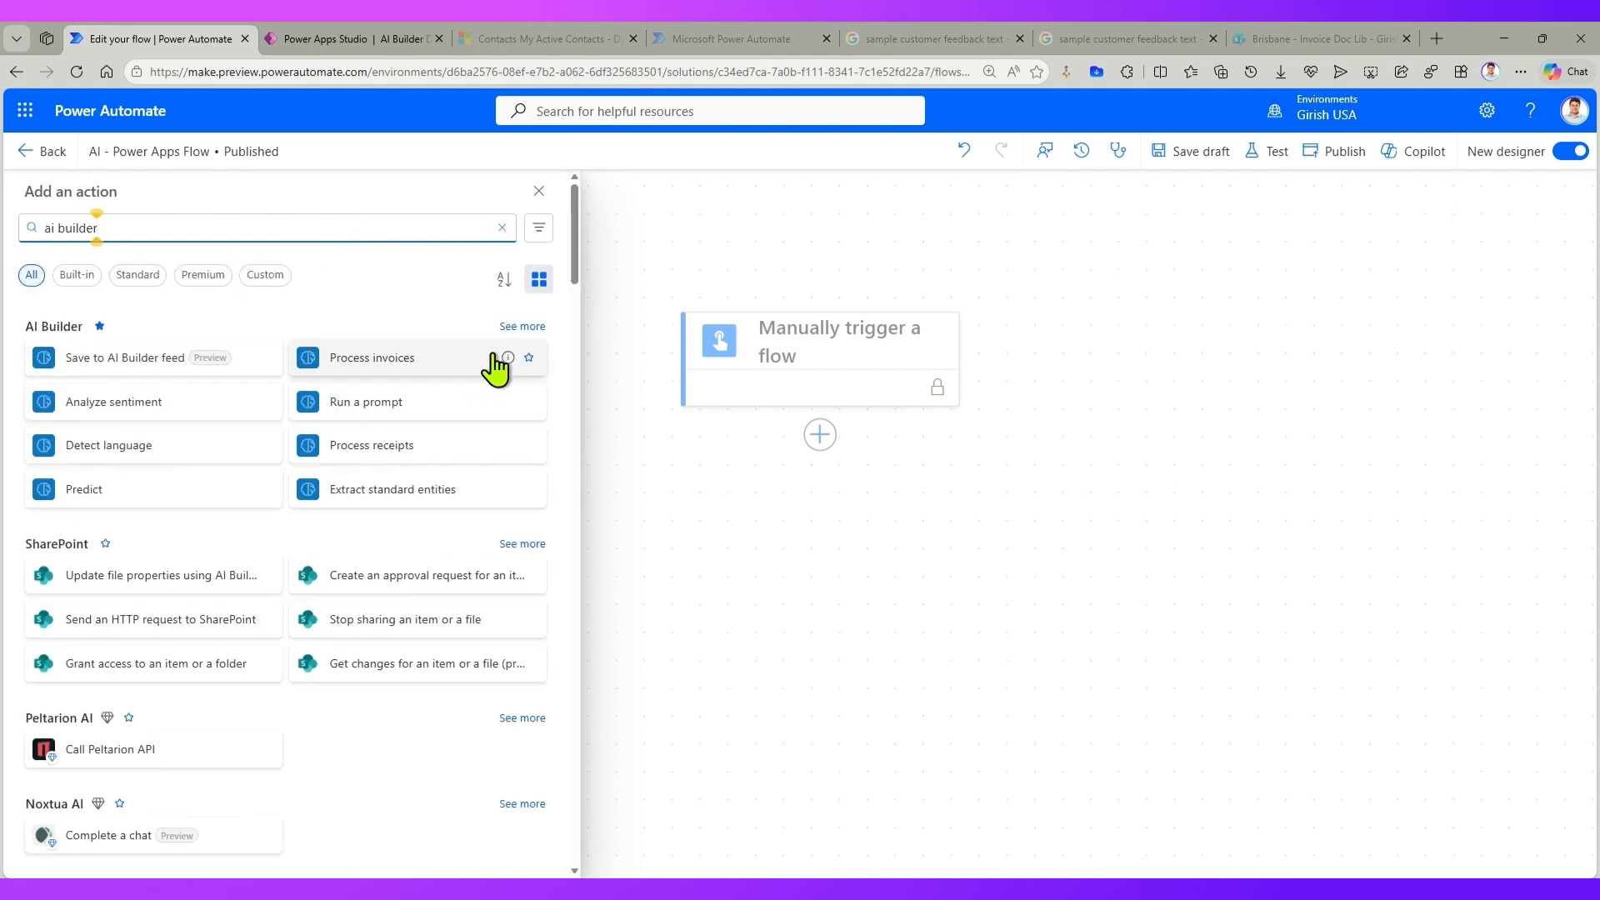
left_click(525, 326)
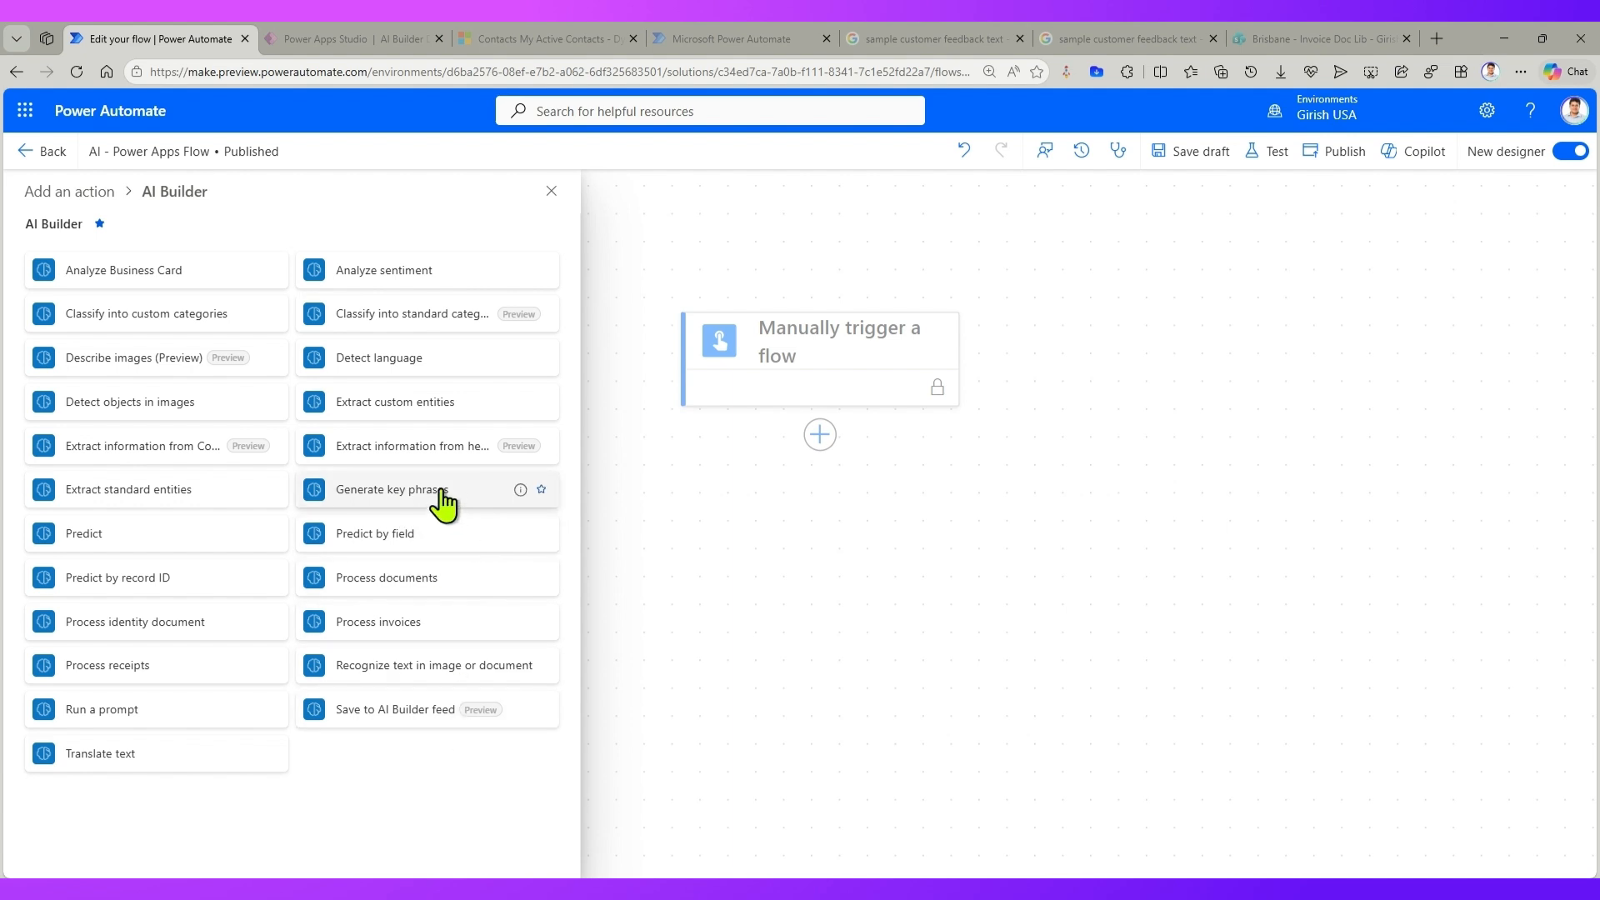
mouse_move(520, 492)
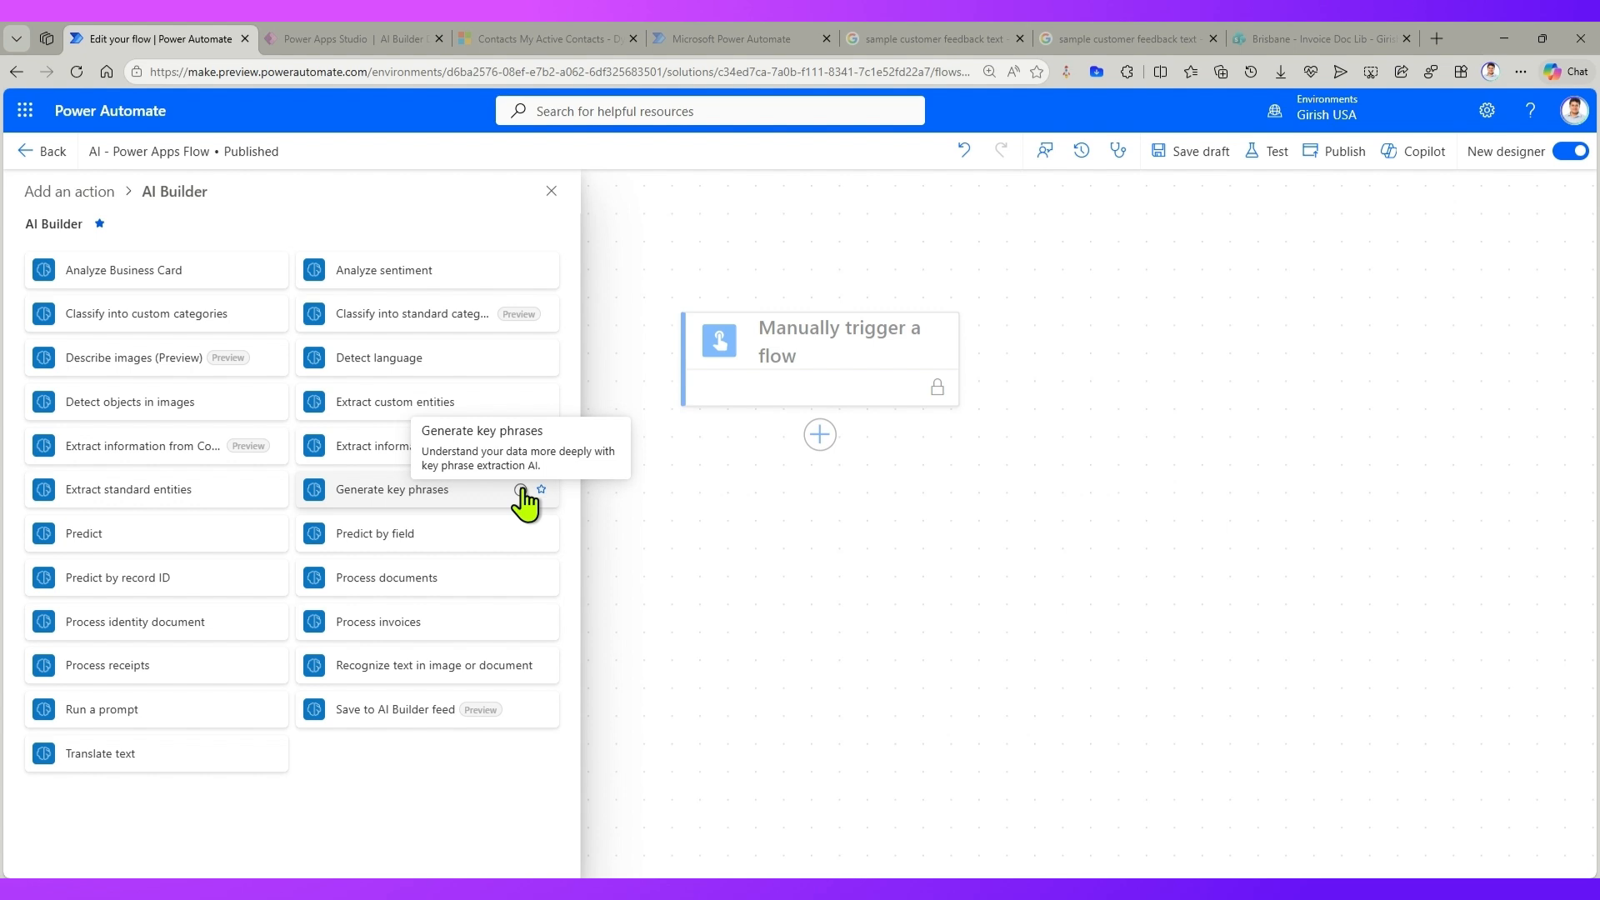
left_click(474, 492)
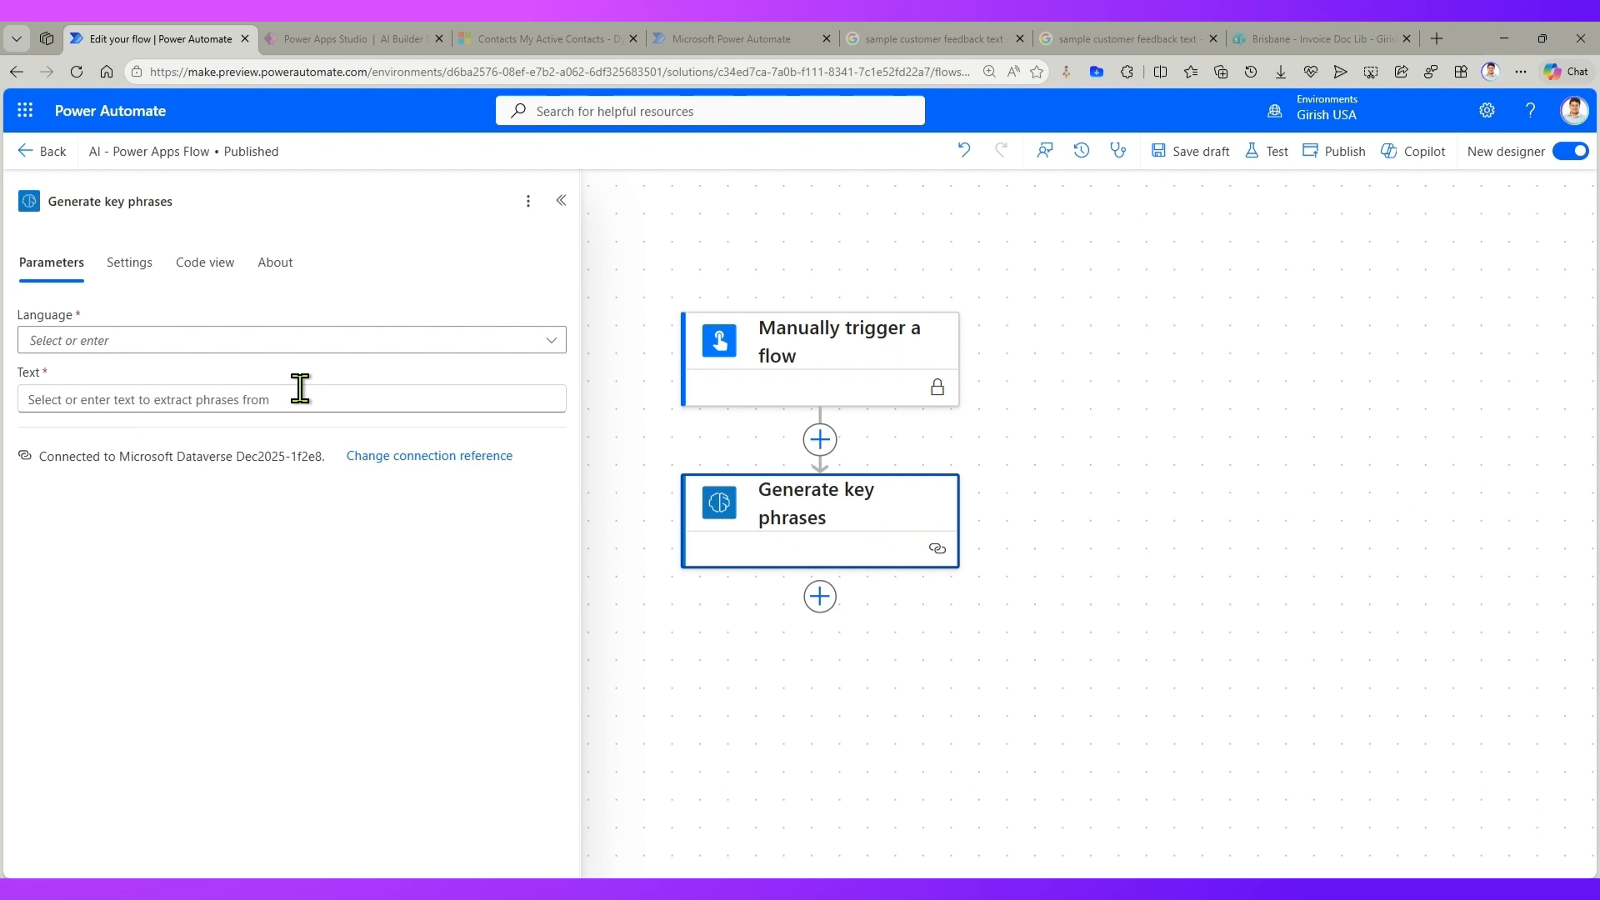
- Set the Generate key phrases action's language to English
left_click(60, 345)
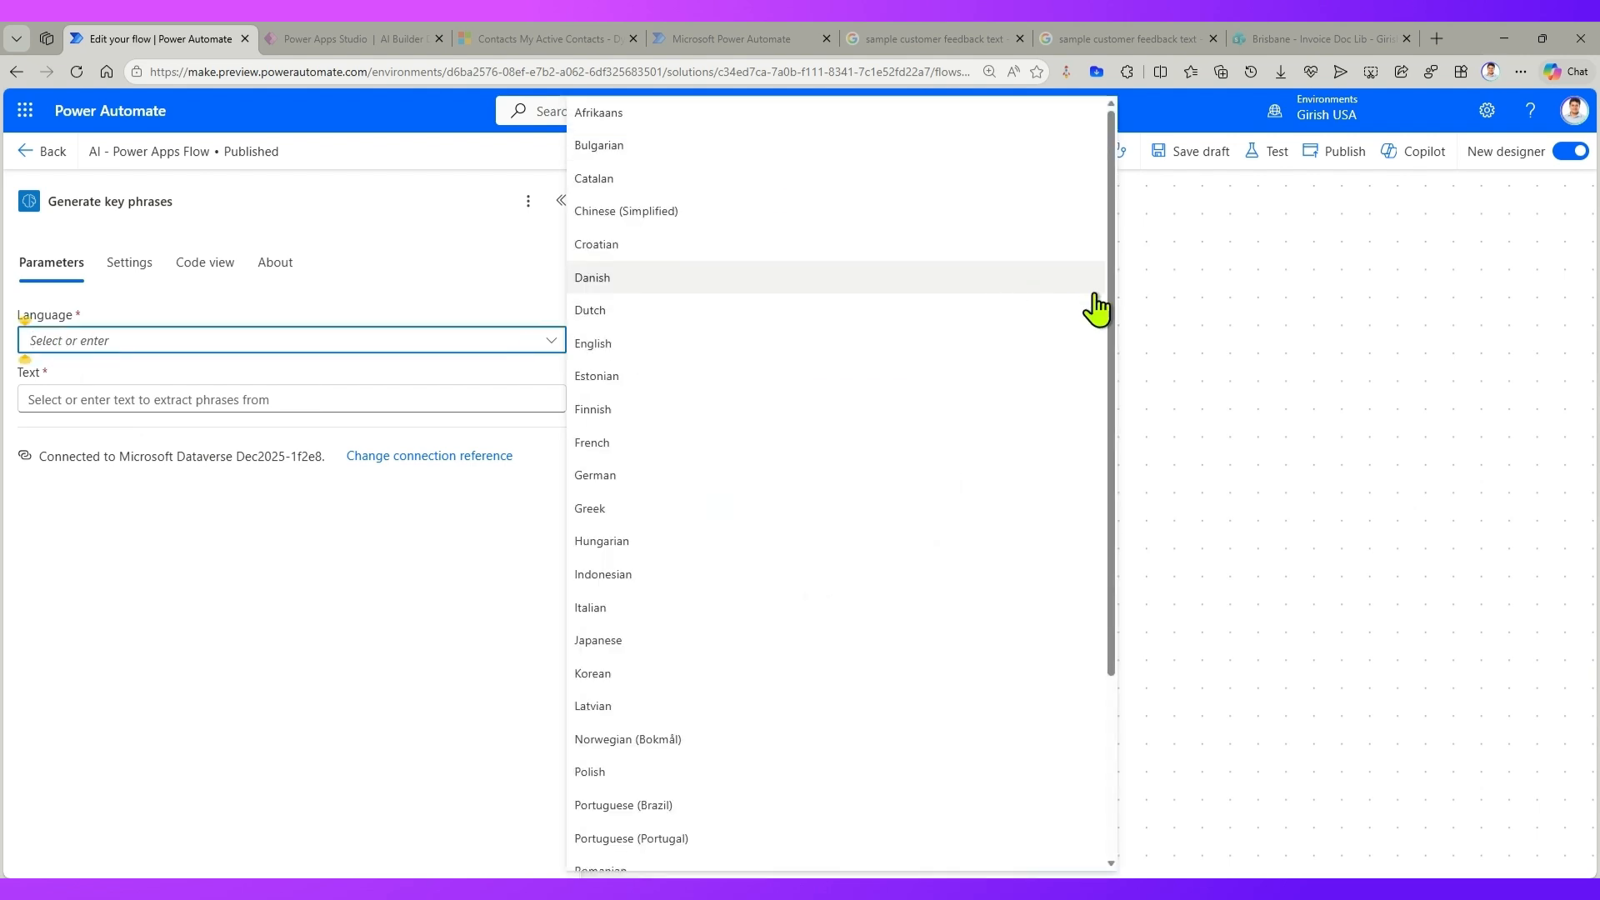
scroll(1108, 334, "down", 1)
scroll(1096, 360, "down", 3)
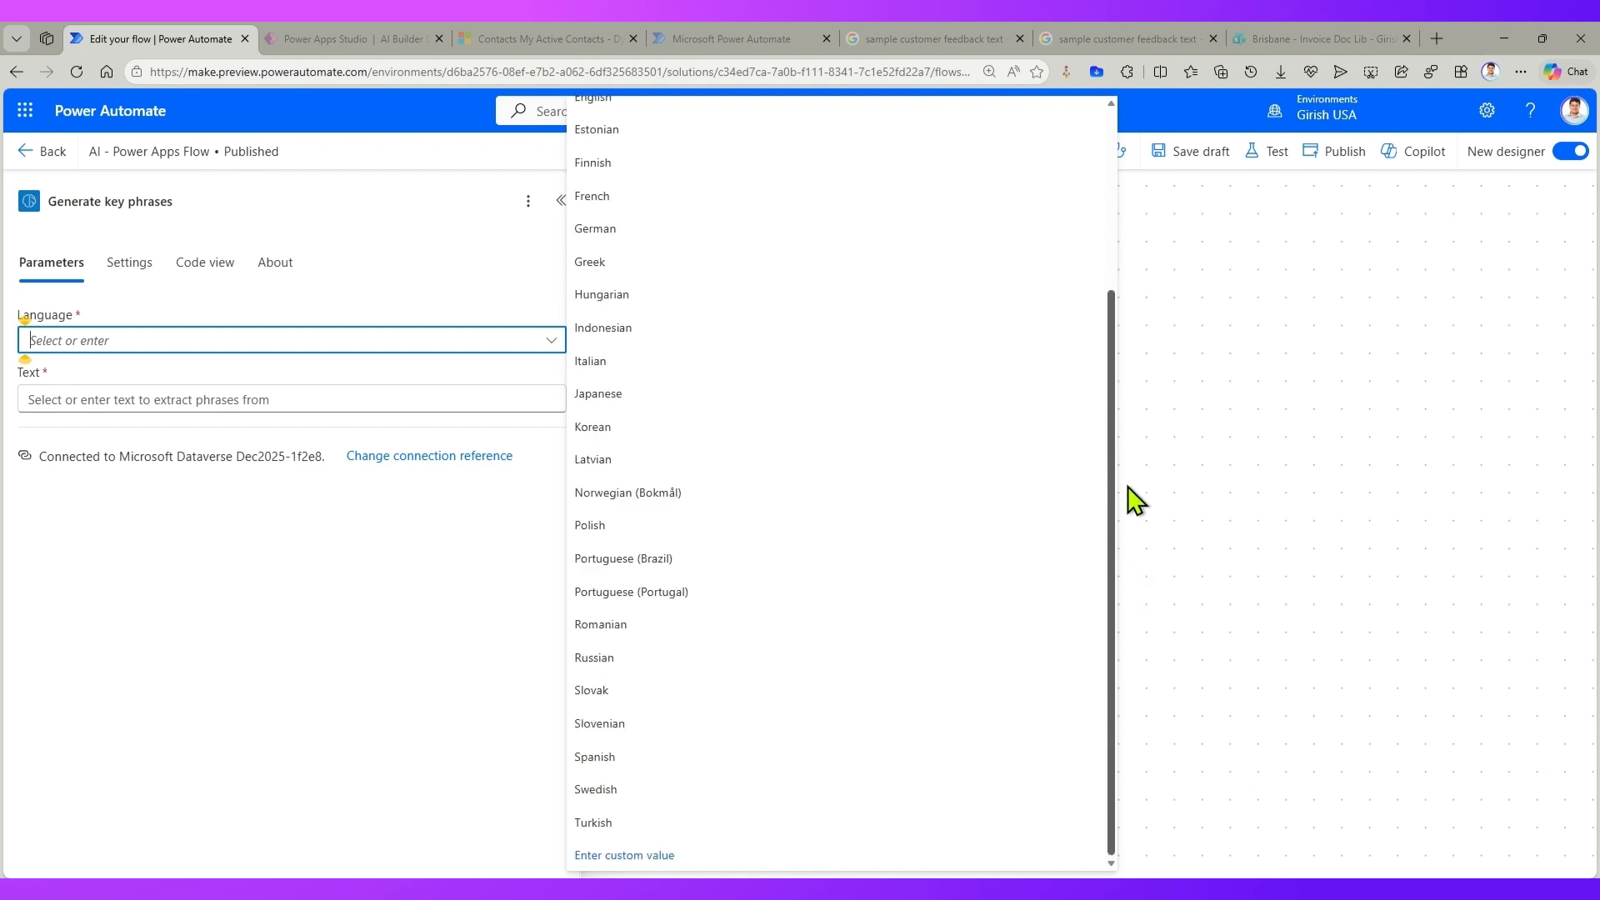
scroll(1100, 350, "up", 5)
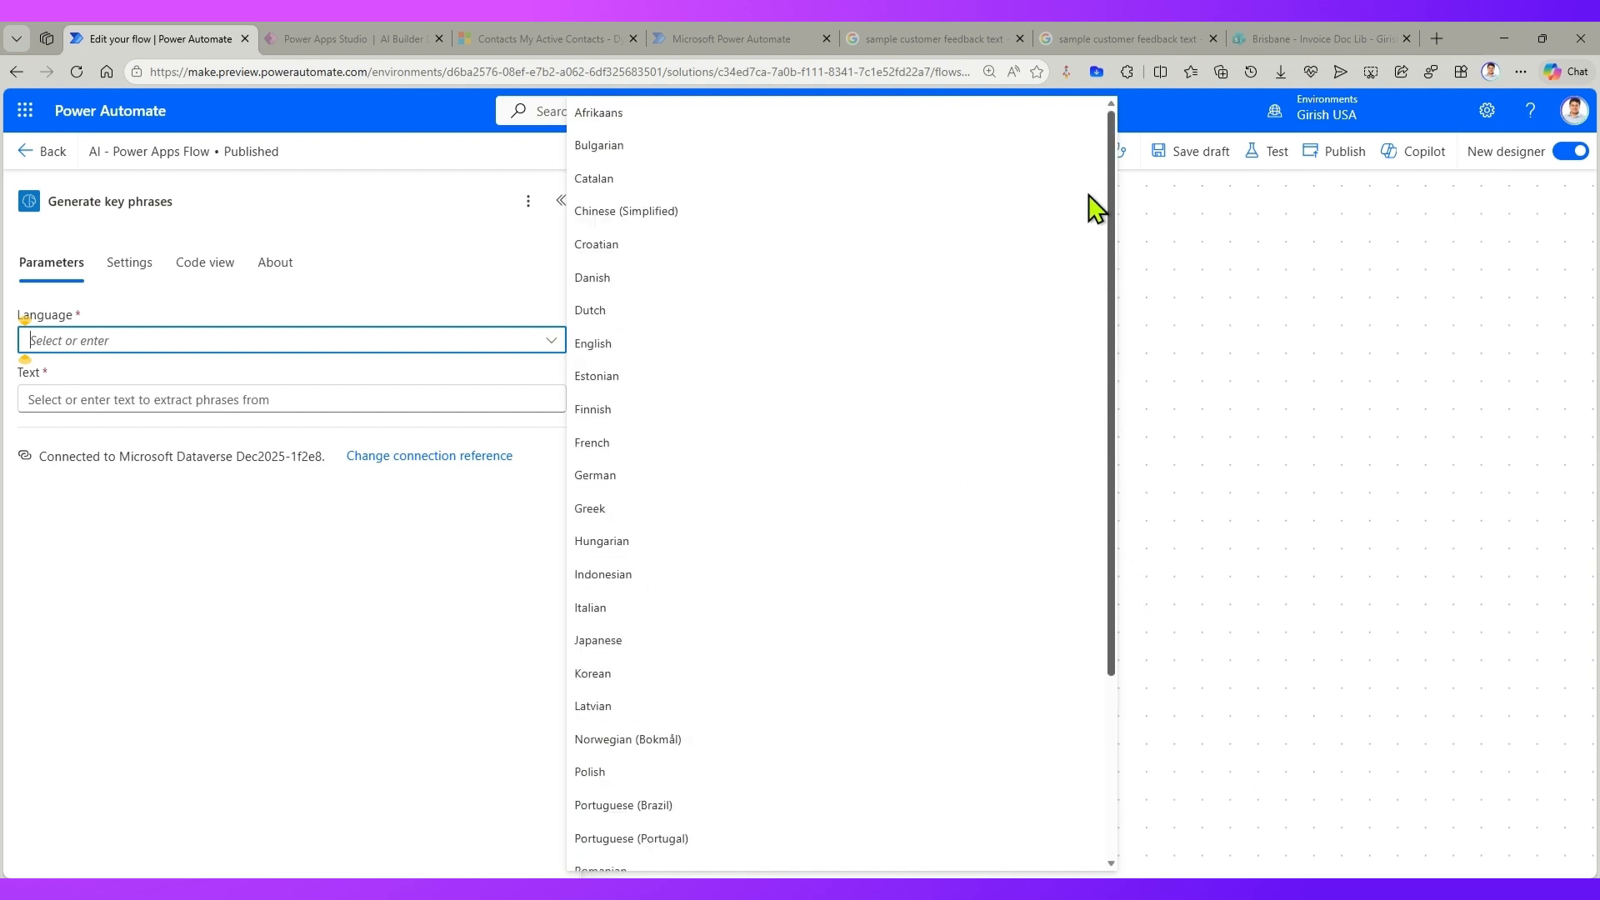
left_click(623, 350)
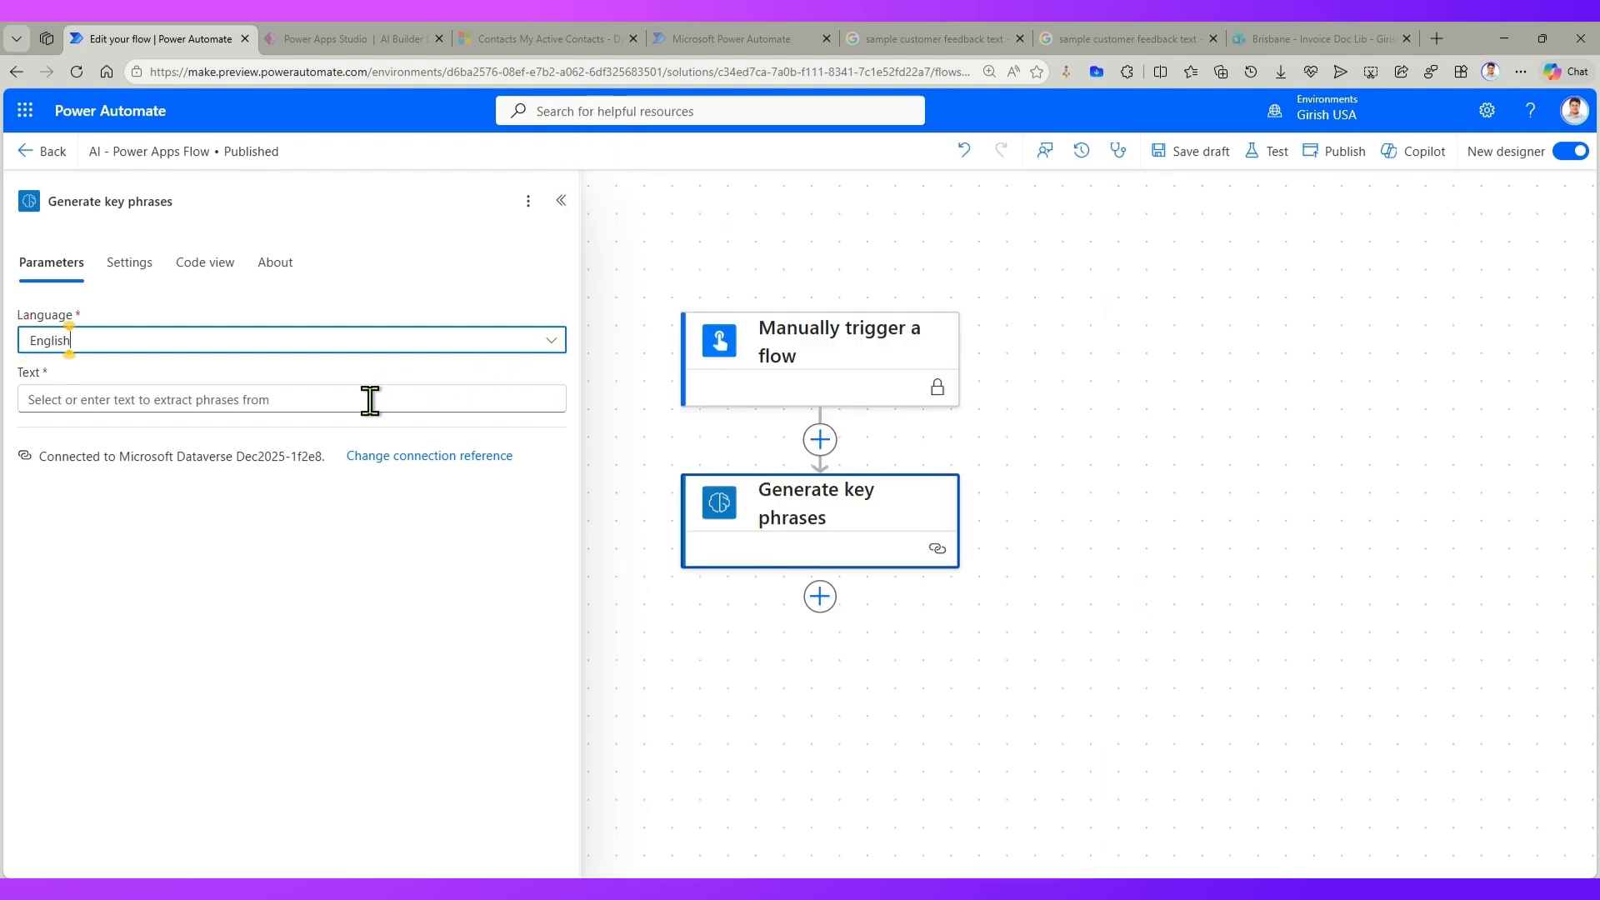
- Copy the General Experience sample feedback from the Google results page into the Text parameter of Generate key phrases
left_click(291, 398)
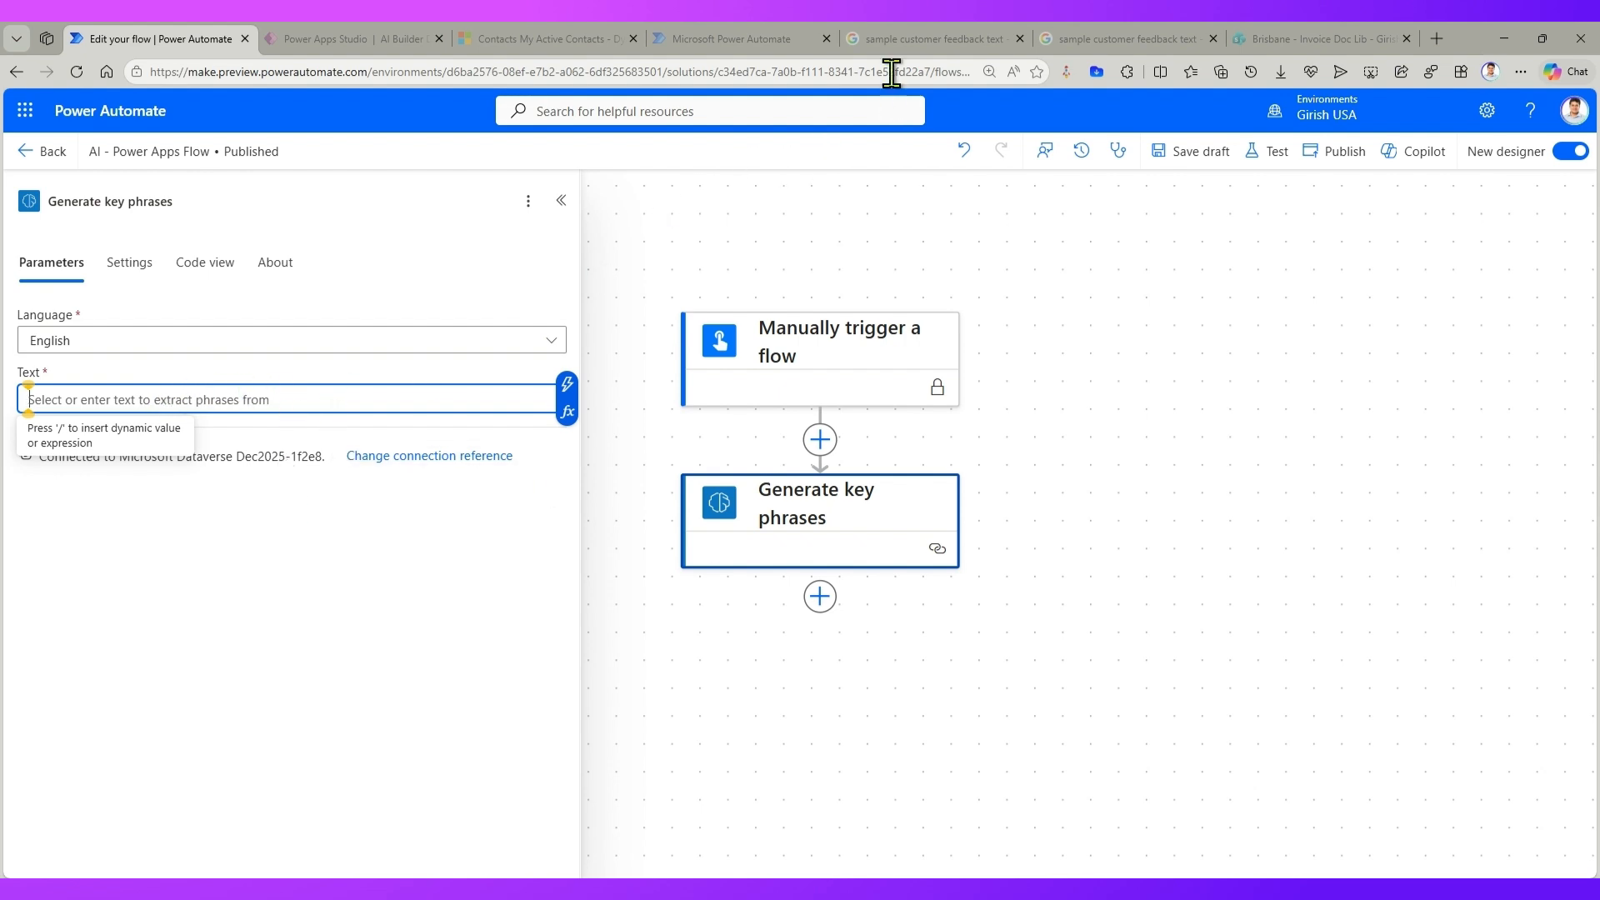
left_click(918, 33)
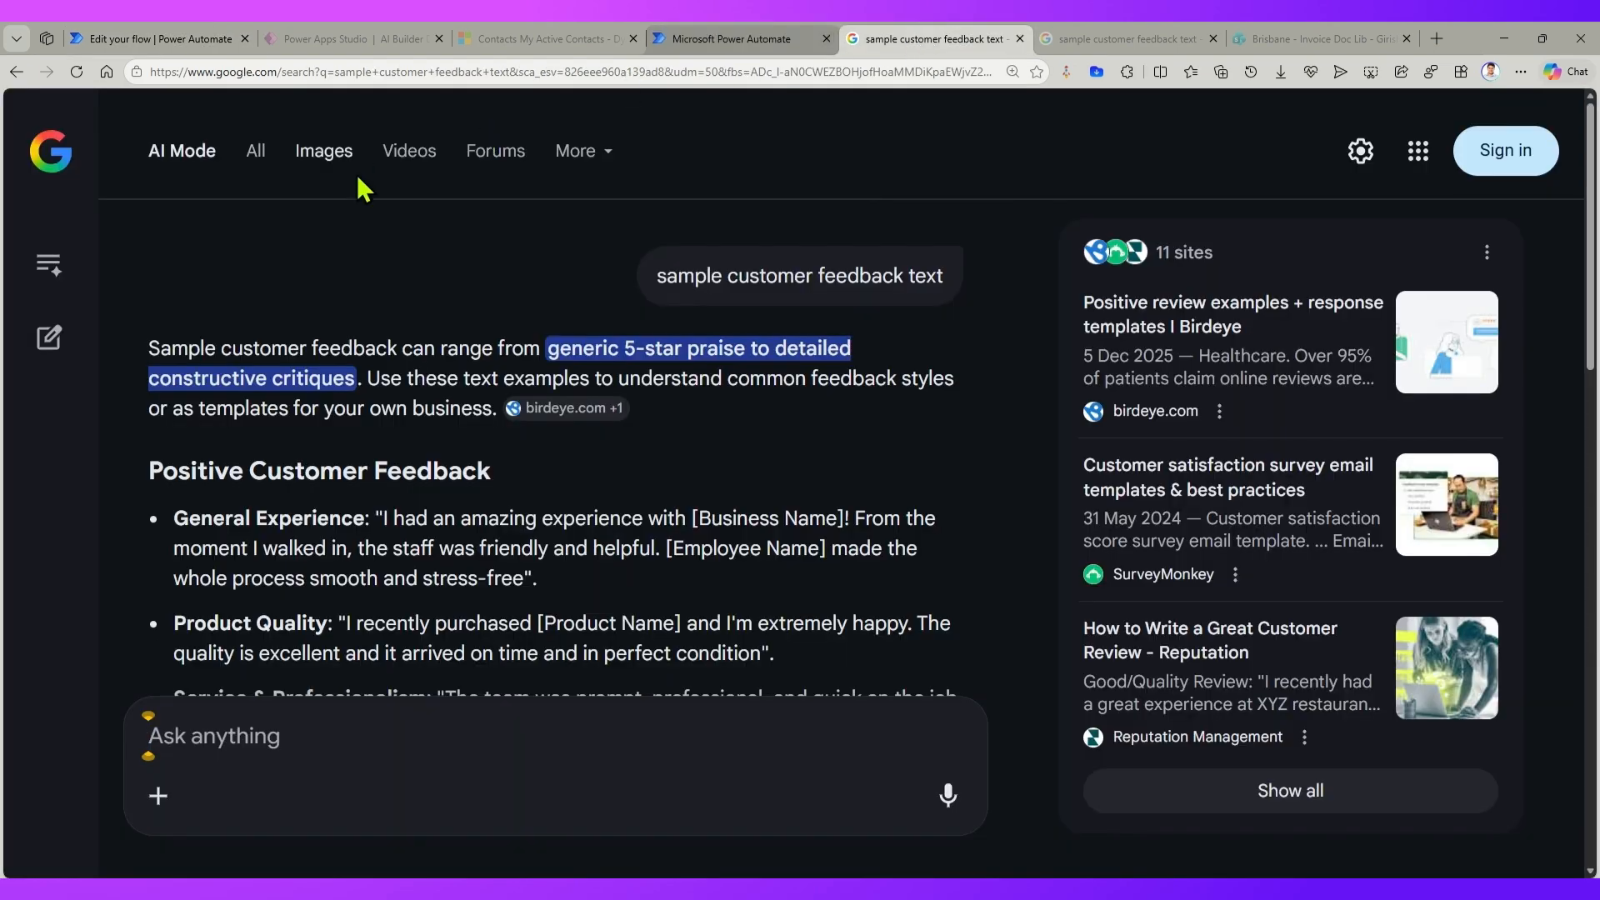
left_click_drag(656, 272, 946, 270)
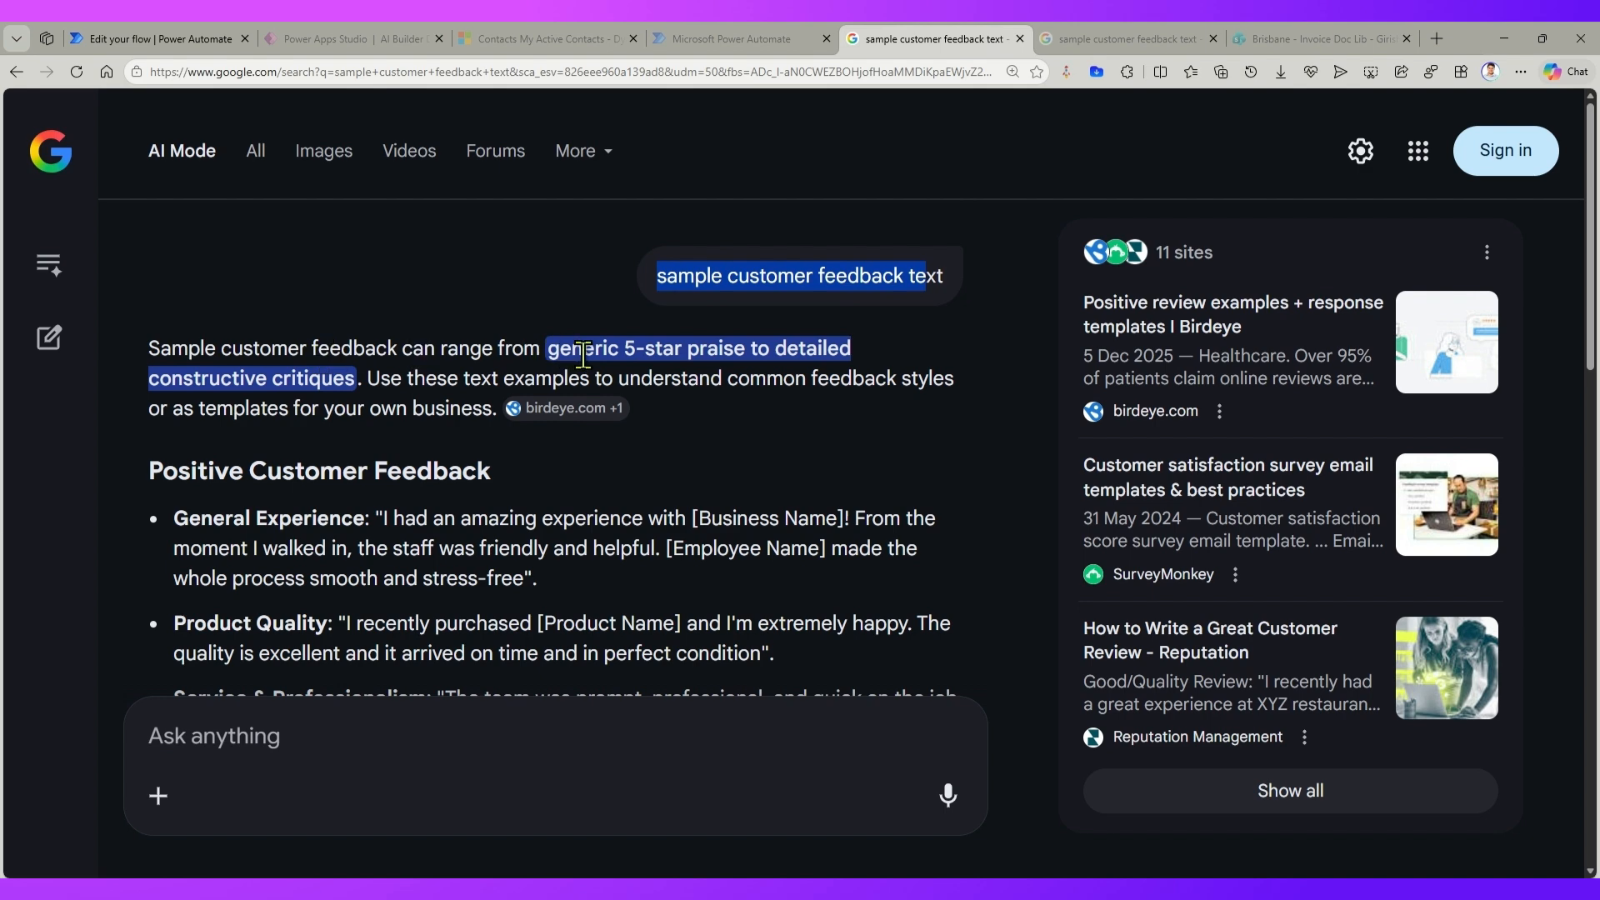
scroll(491, 425, "down", 2)
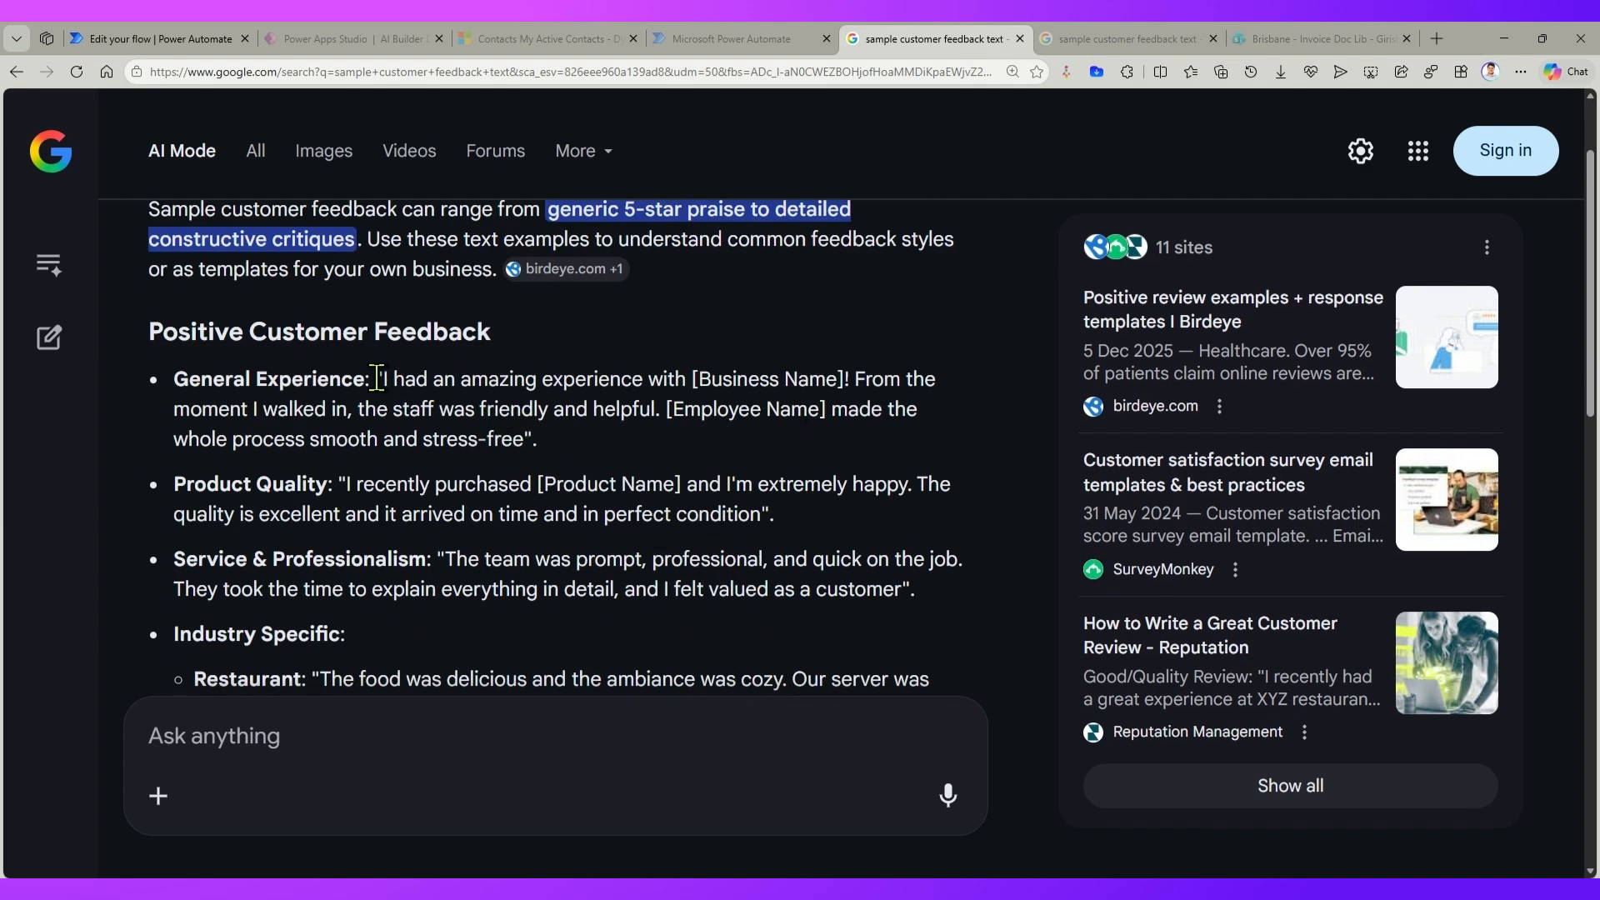
left_click_drag(381, 378, 530, 431)
key("ctrl+c")
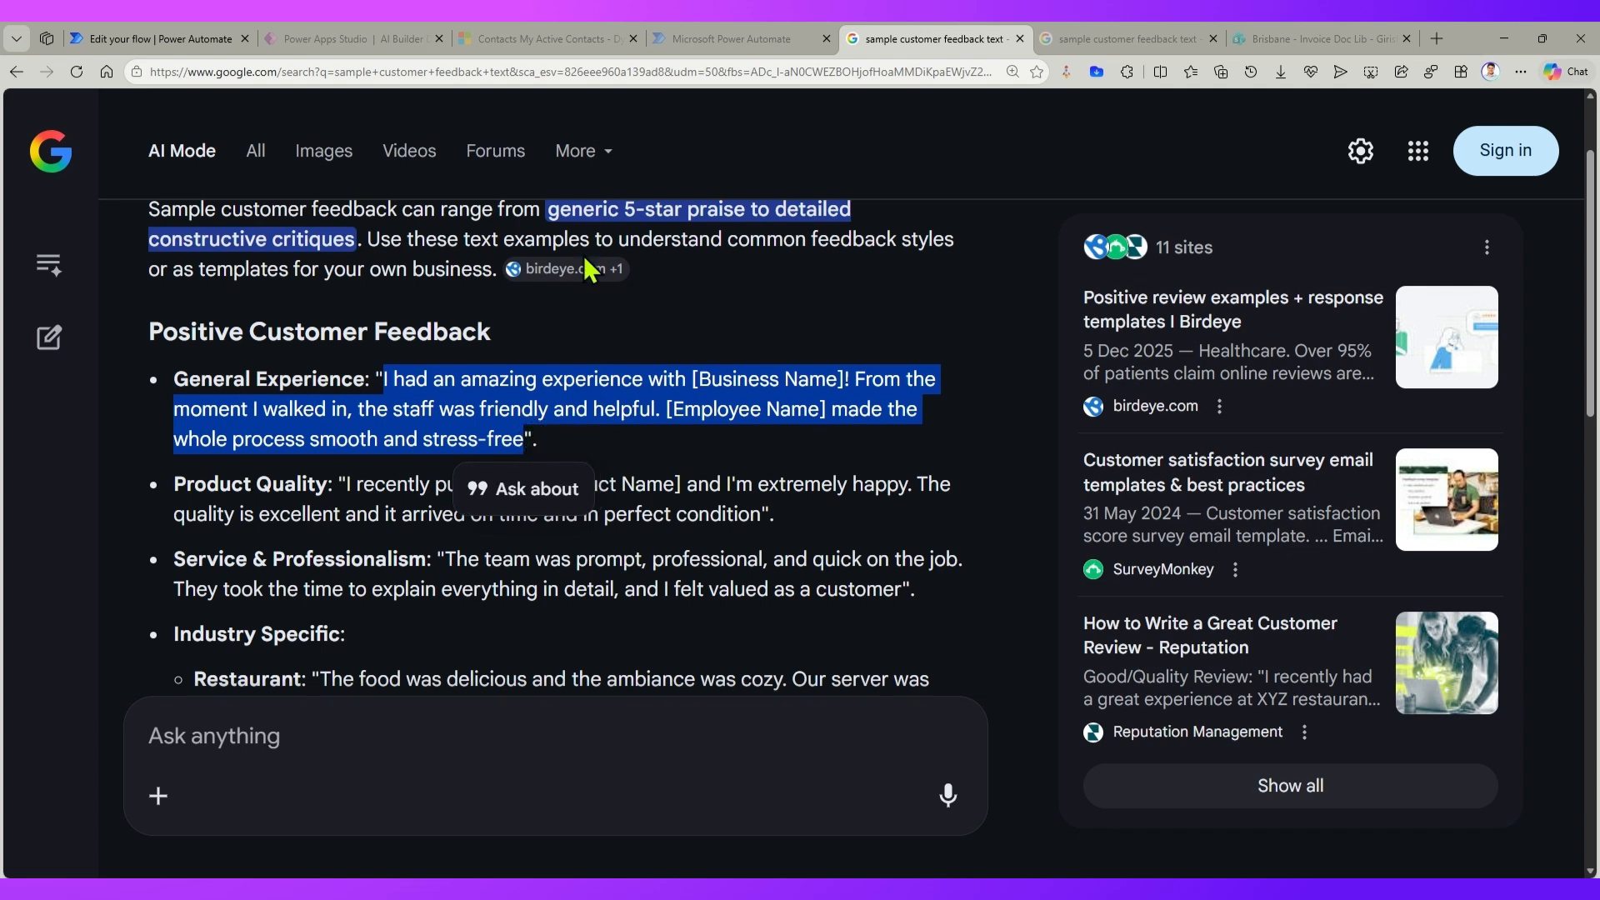
left_click(200, 39)
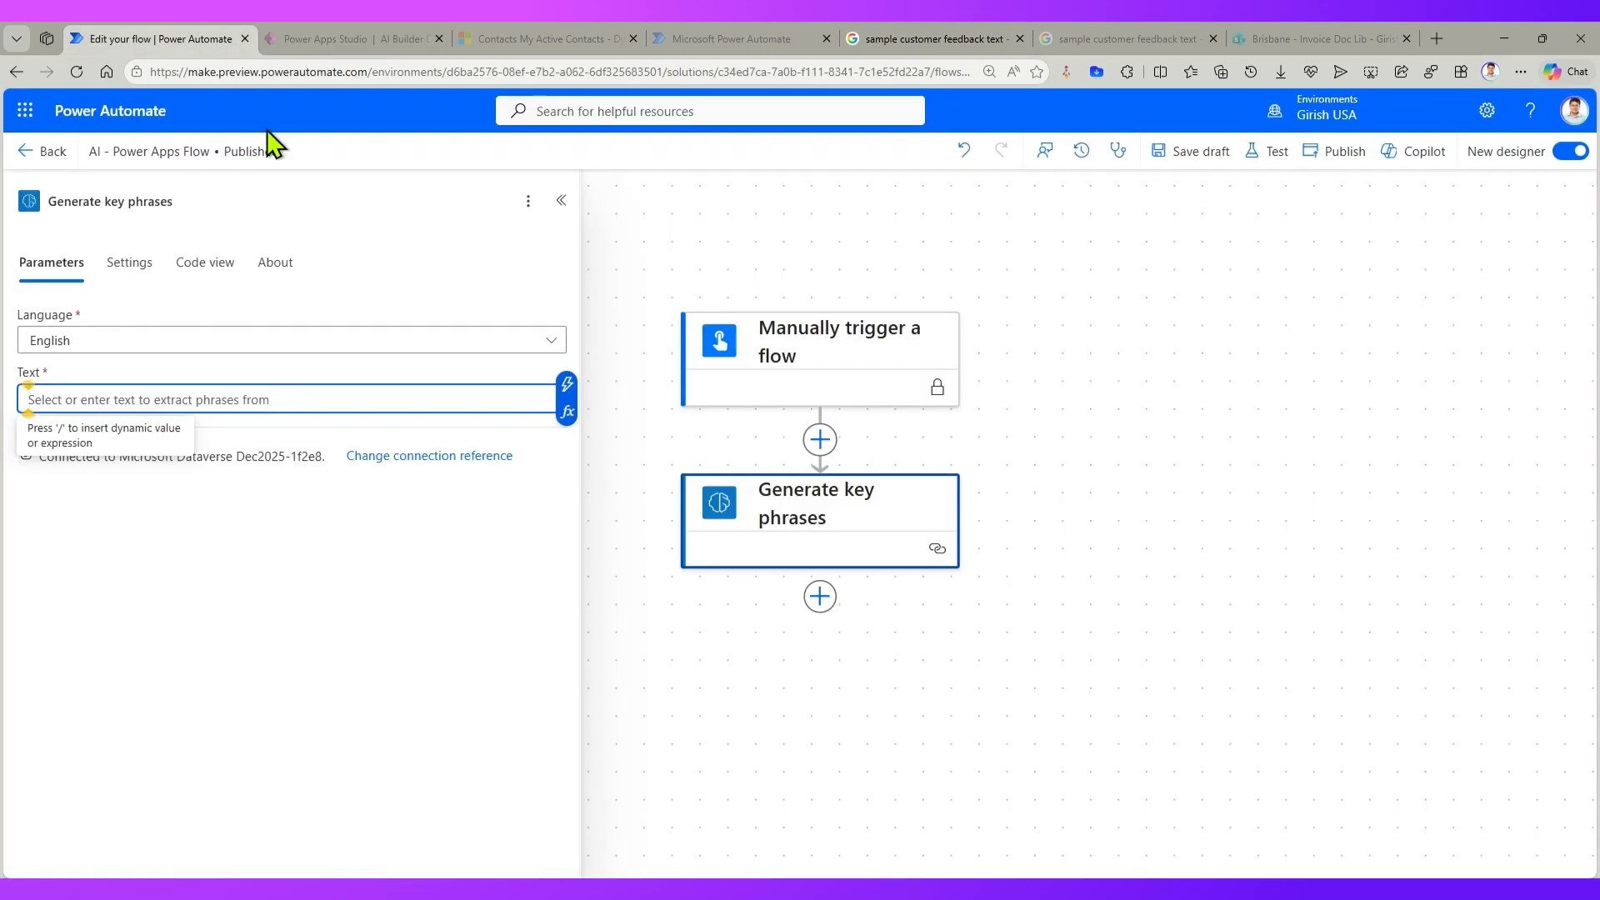
key("ctrl+v")
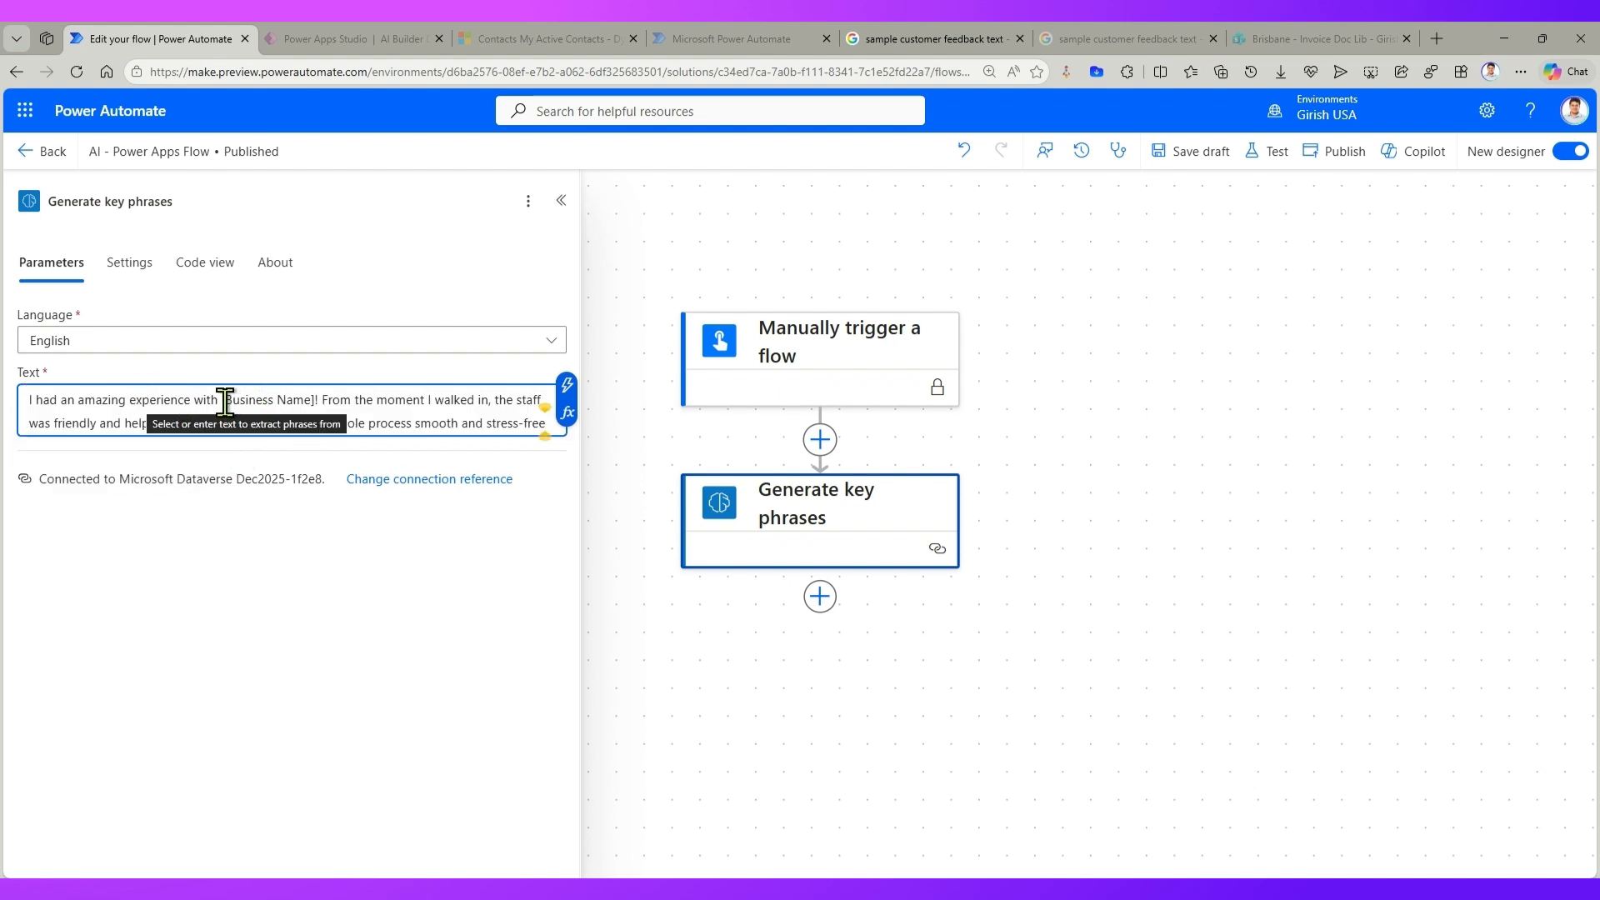
- Replace the "[Business Name]!" placeholder in the feedback text with "Girish Corporation."
left_click_drag(223, 400, 319, 401)
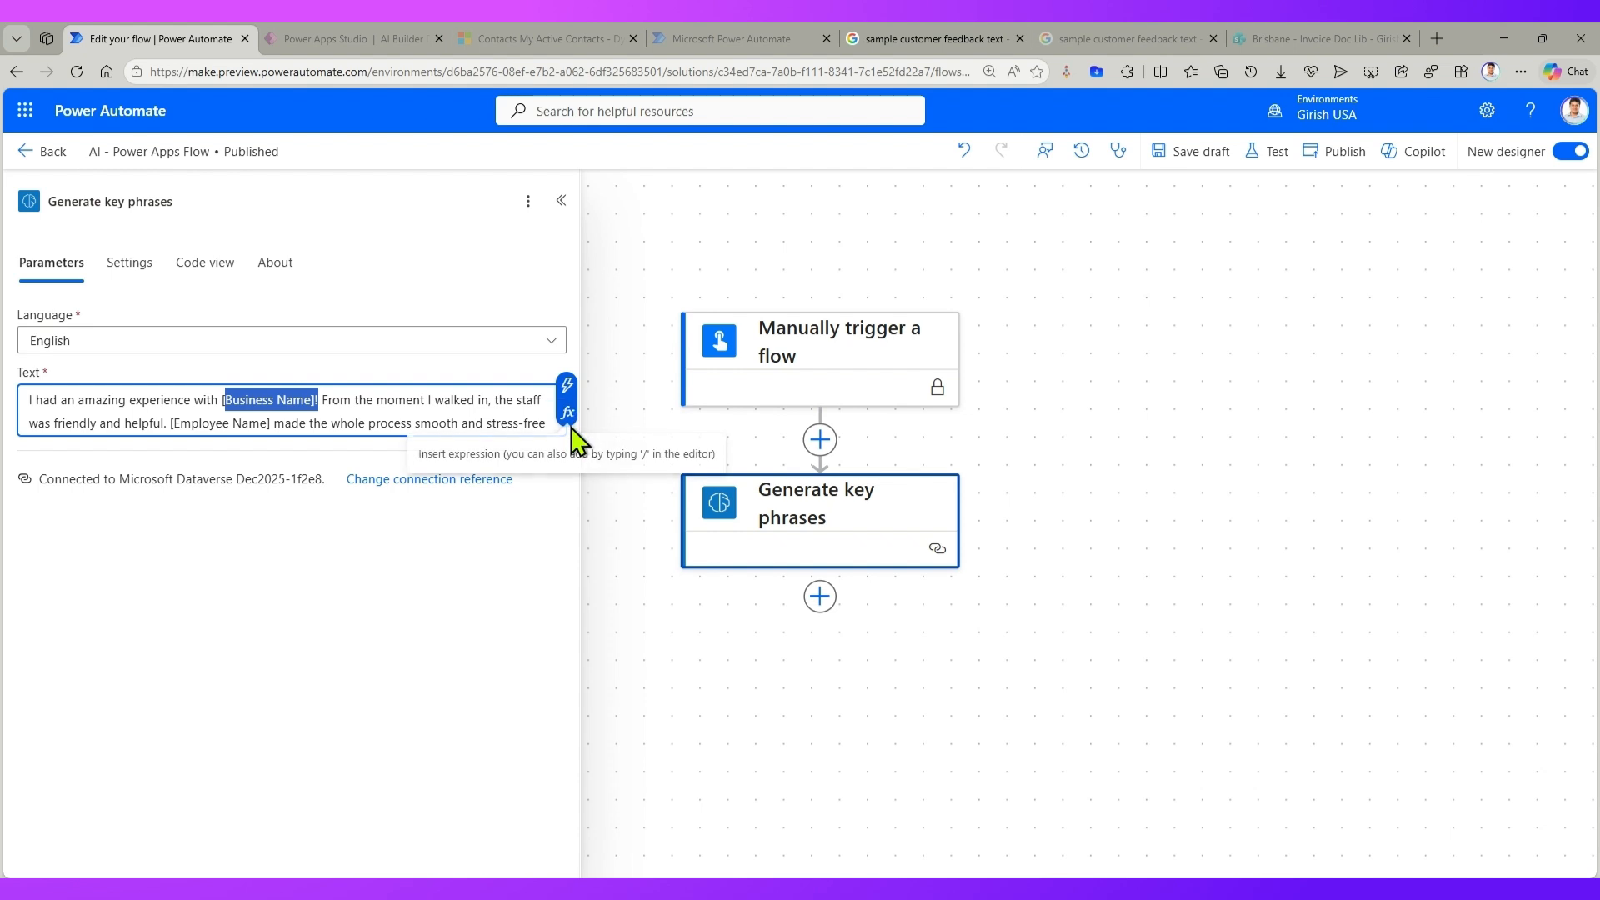
type("Girish")
key("BackSpace")
key("BackSpace")
key("BackSpace")
key("BackSpace")
key("BackSpace")
key("BackSpace")
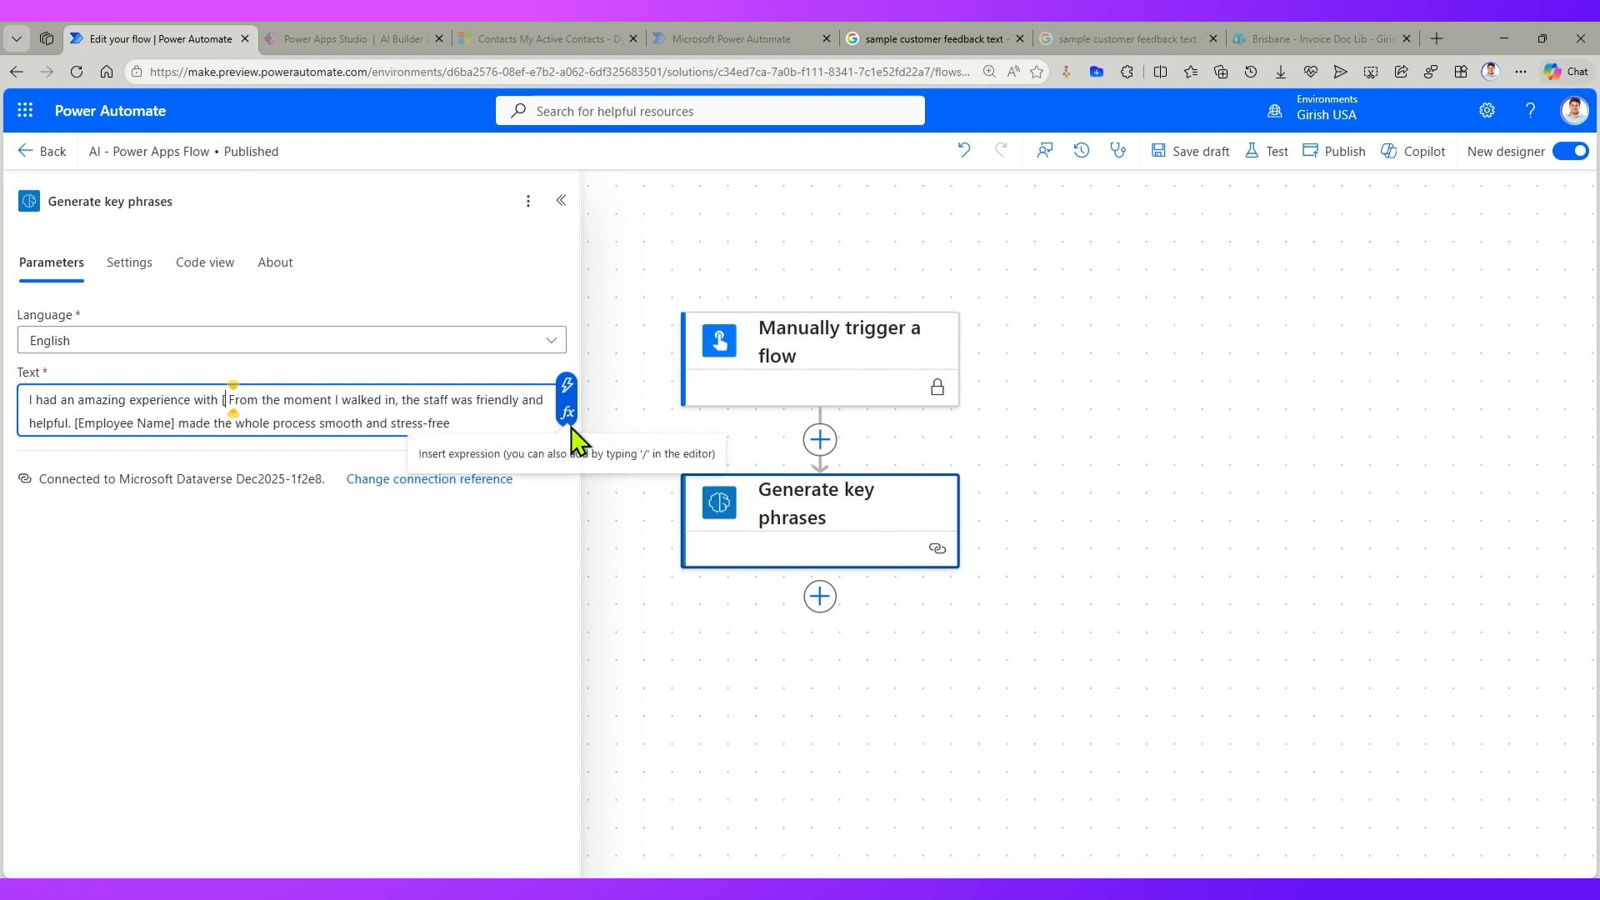
key("BackSpace")
type("Girish ")
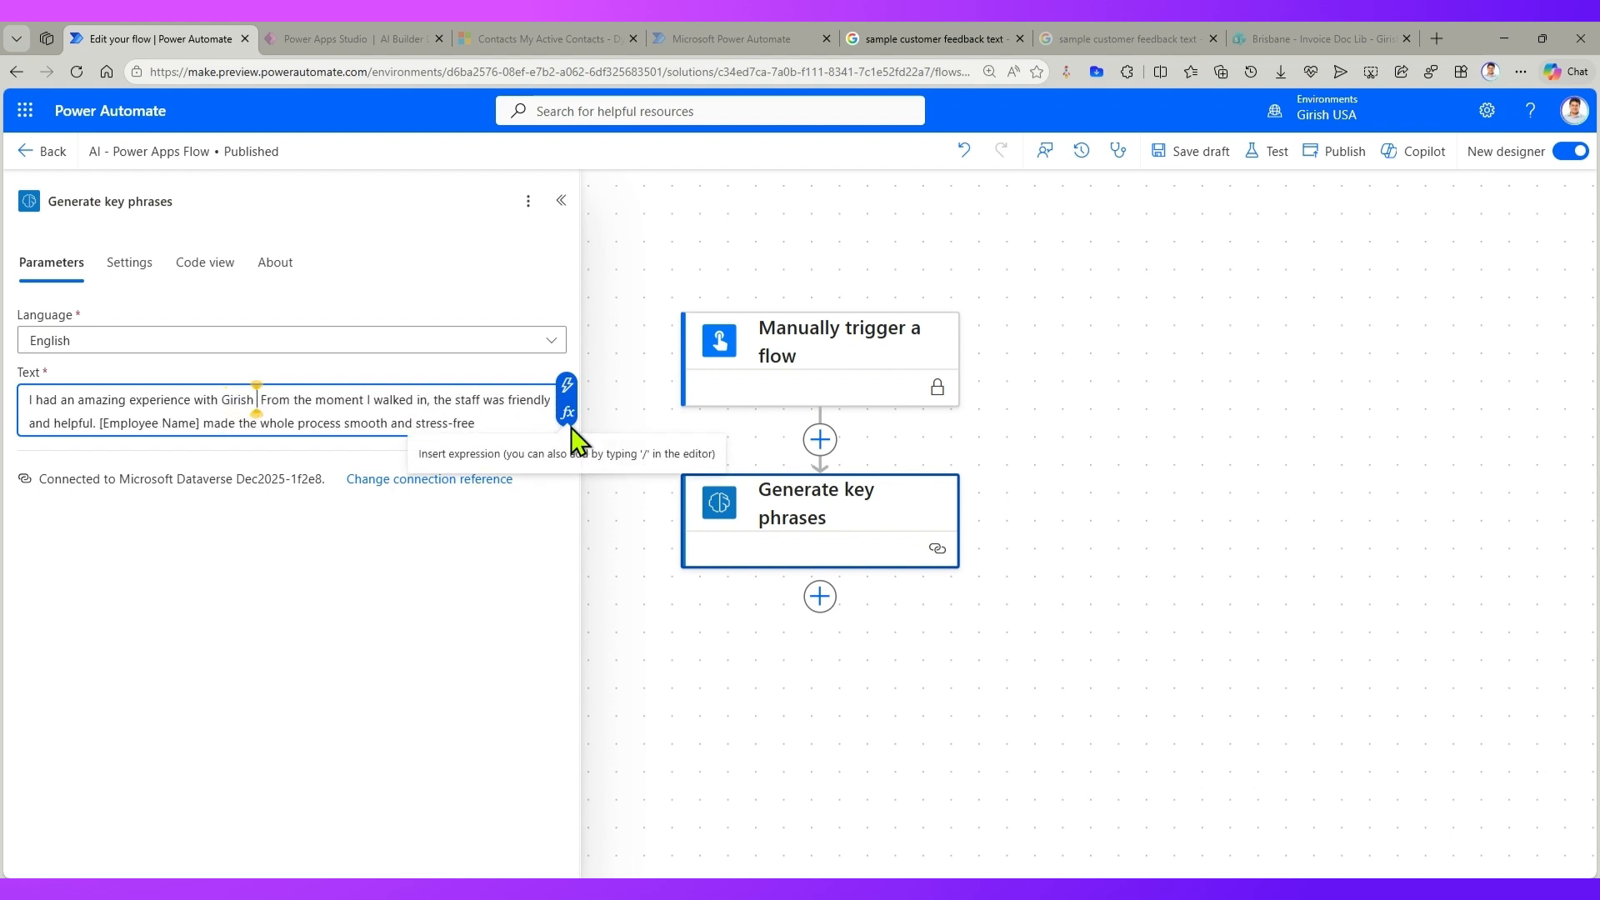
type("Corpo")
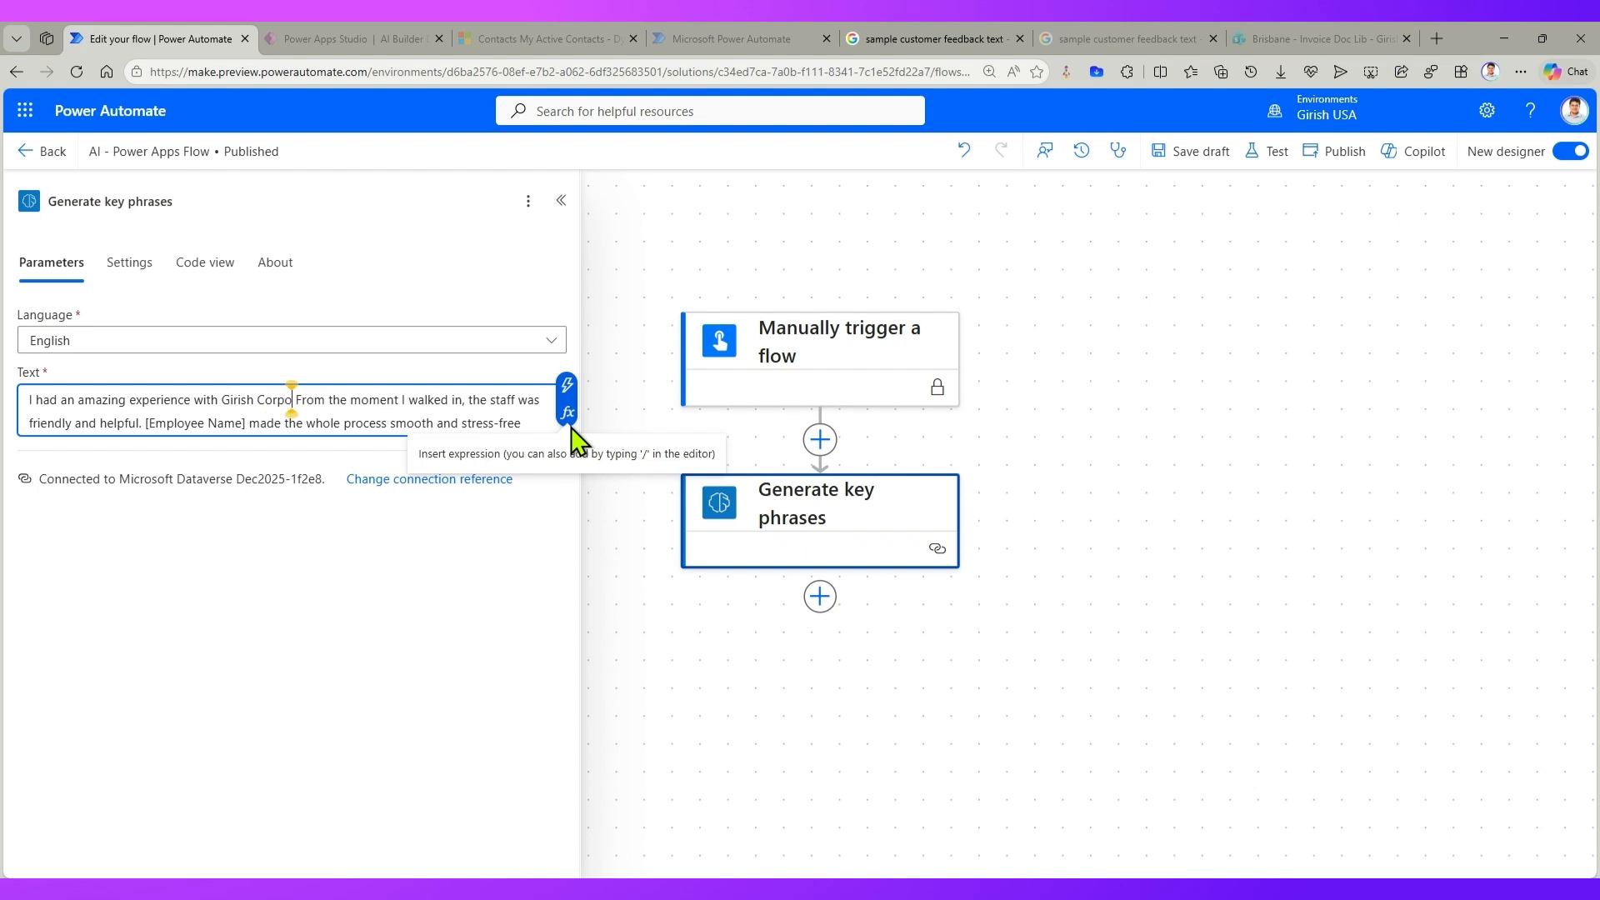
type("ration")
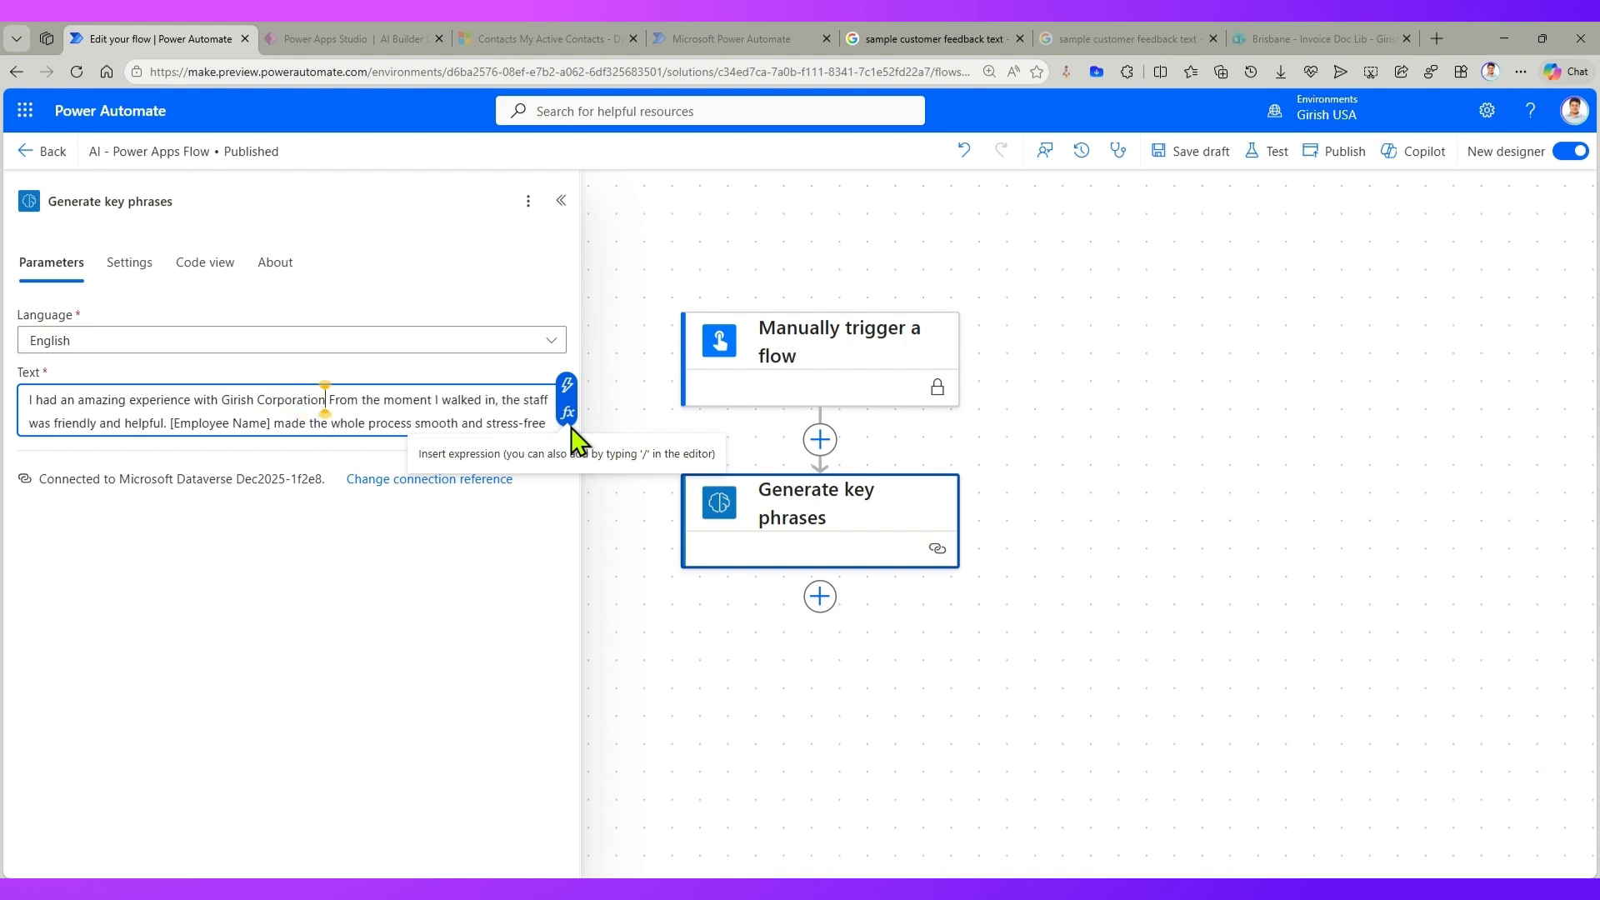
type(".")
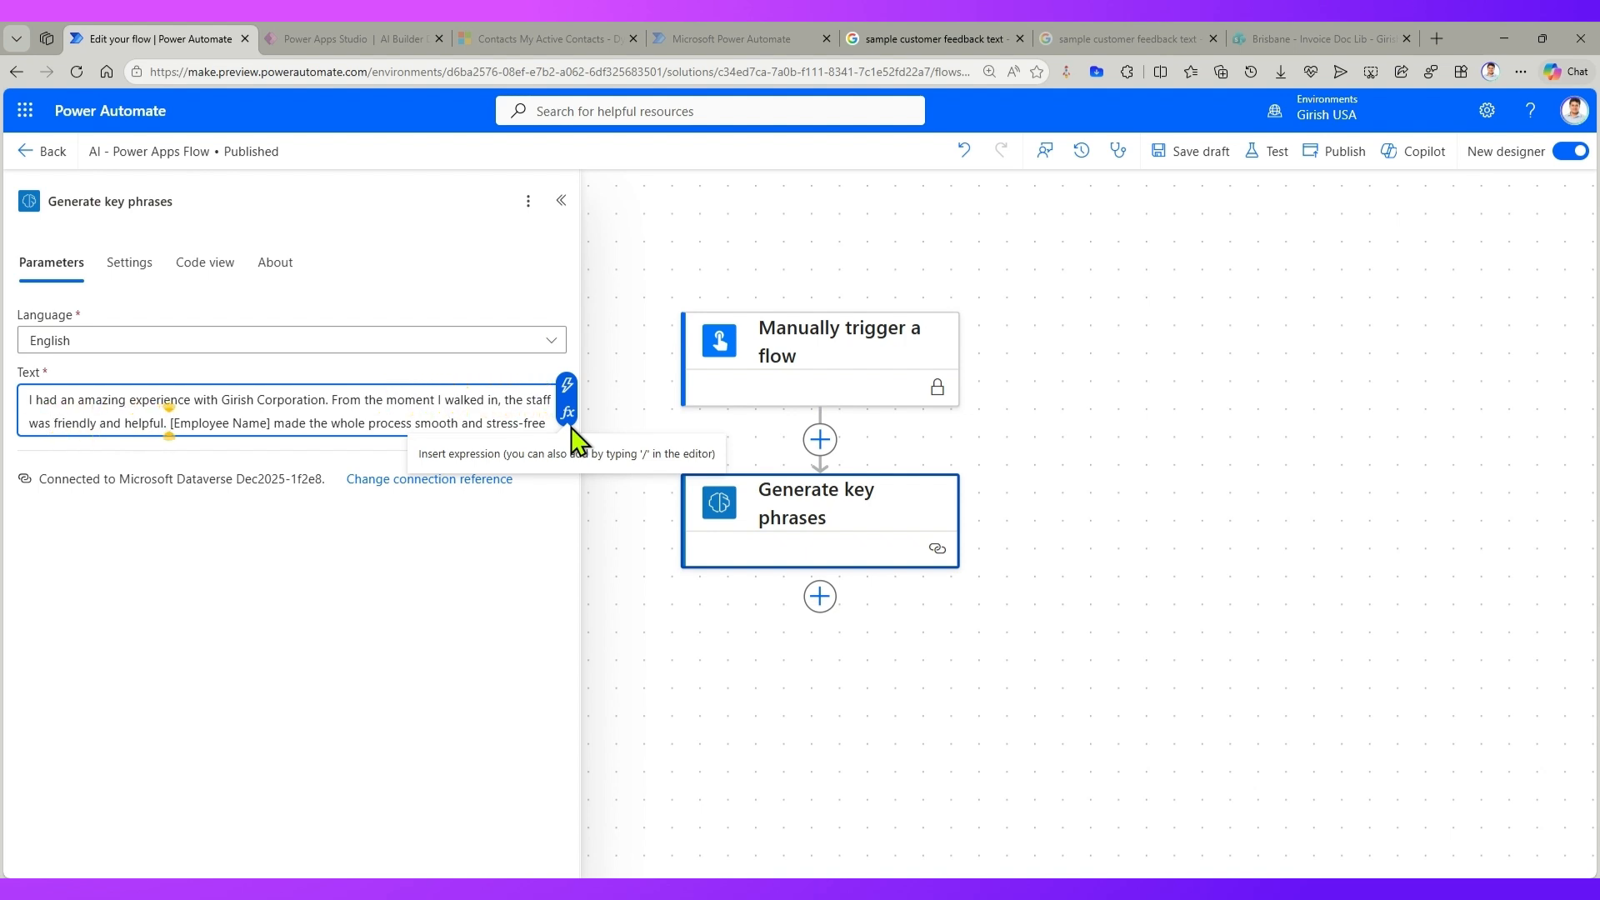
- Replace the "[Employee Name]" placeholder in the feedback text with an employee's first name
key("Delete")
key("Delete")
key("Delete")
key("Delete")
key("Delete")
key("Delete")
key("Delete")
key("Delete")
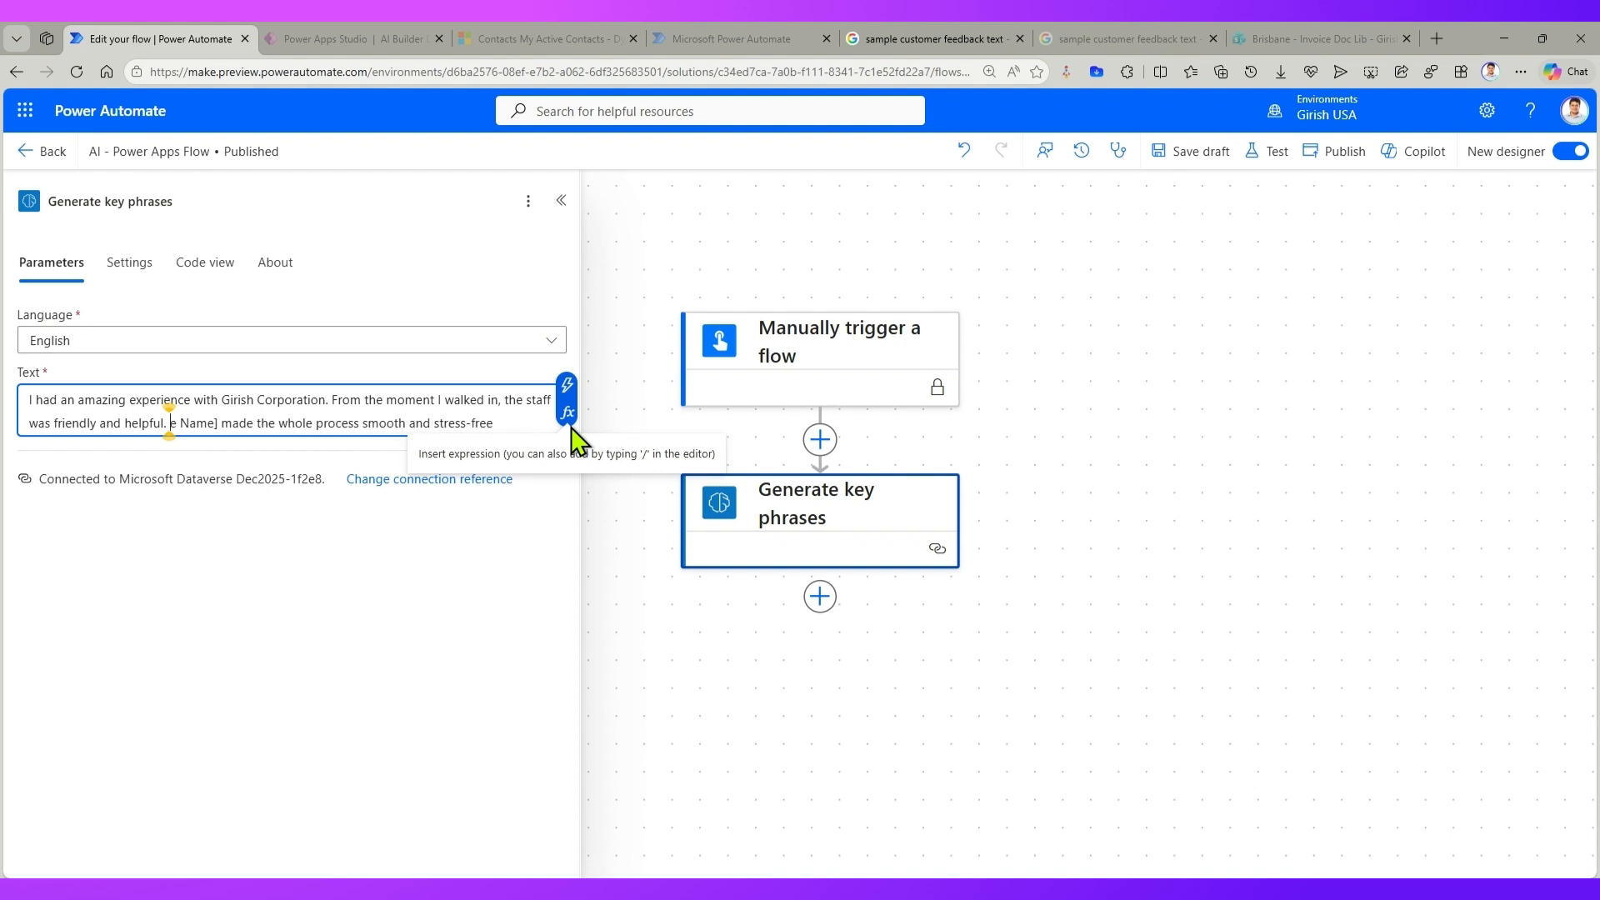
key("Delete")
key("Delete")
key("Delete")
key("Delete")
key("Delete")
key("Delete")
key("Delete")
key("Delete")
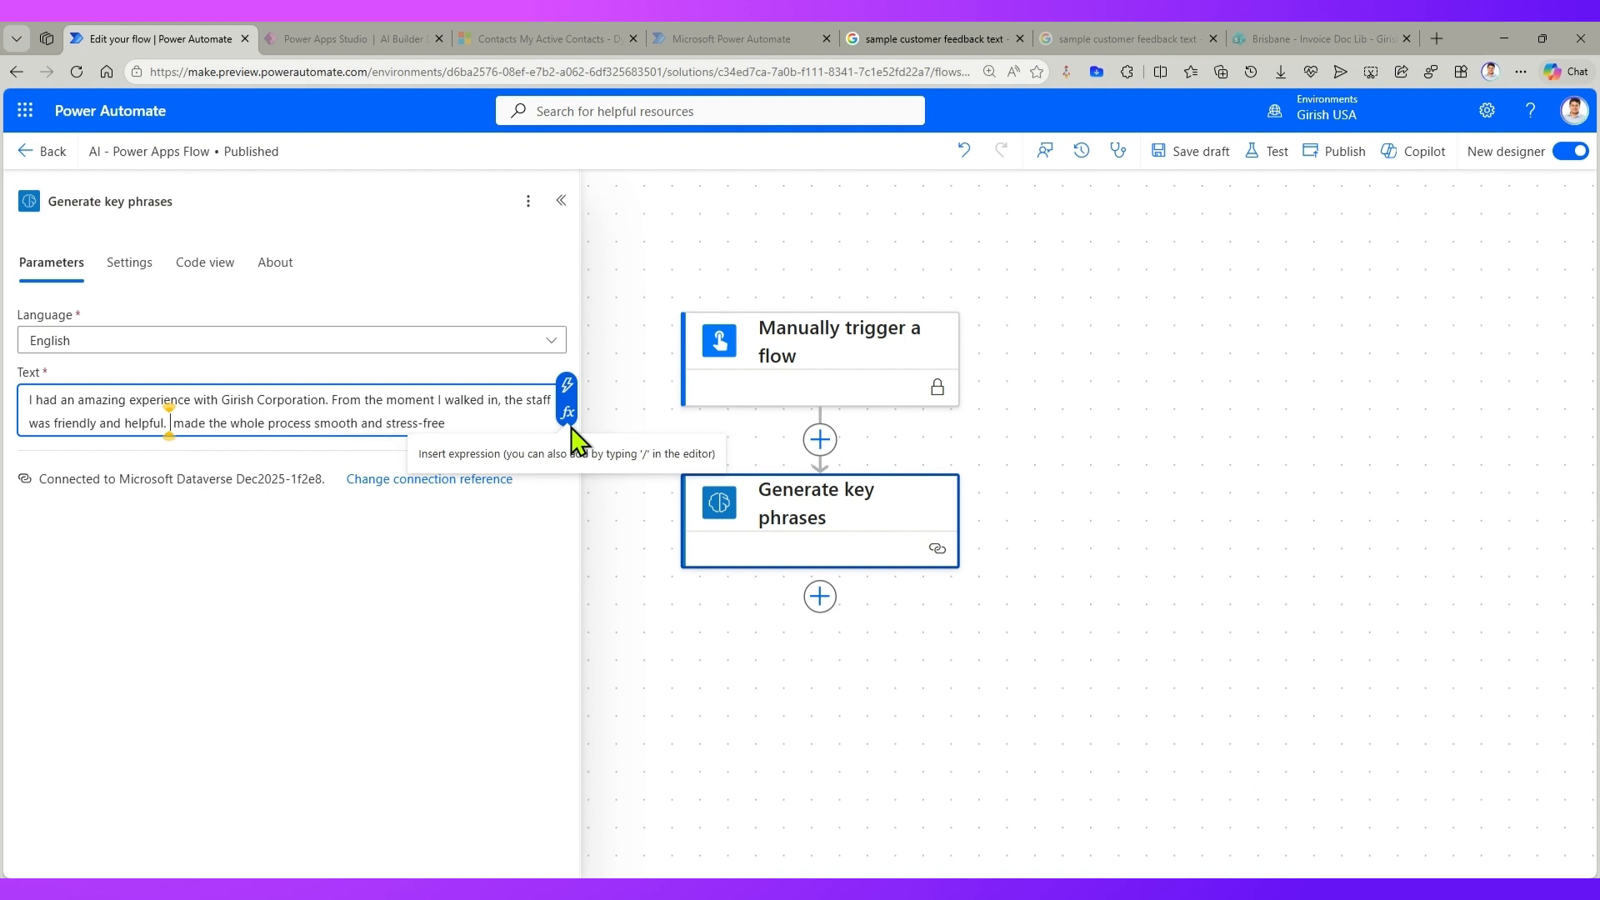
type("Jerome ")
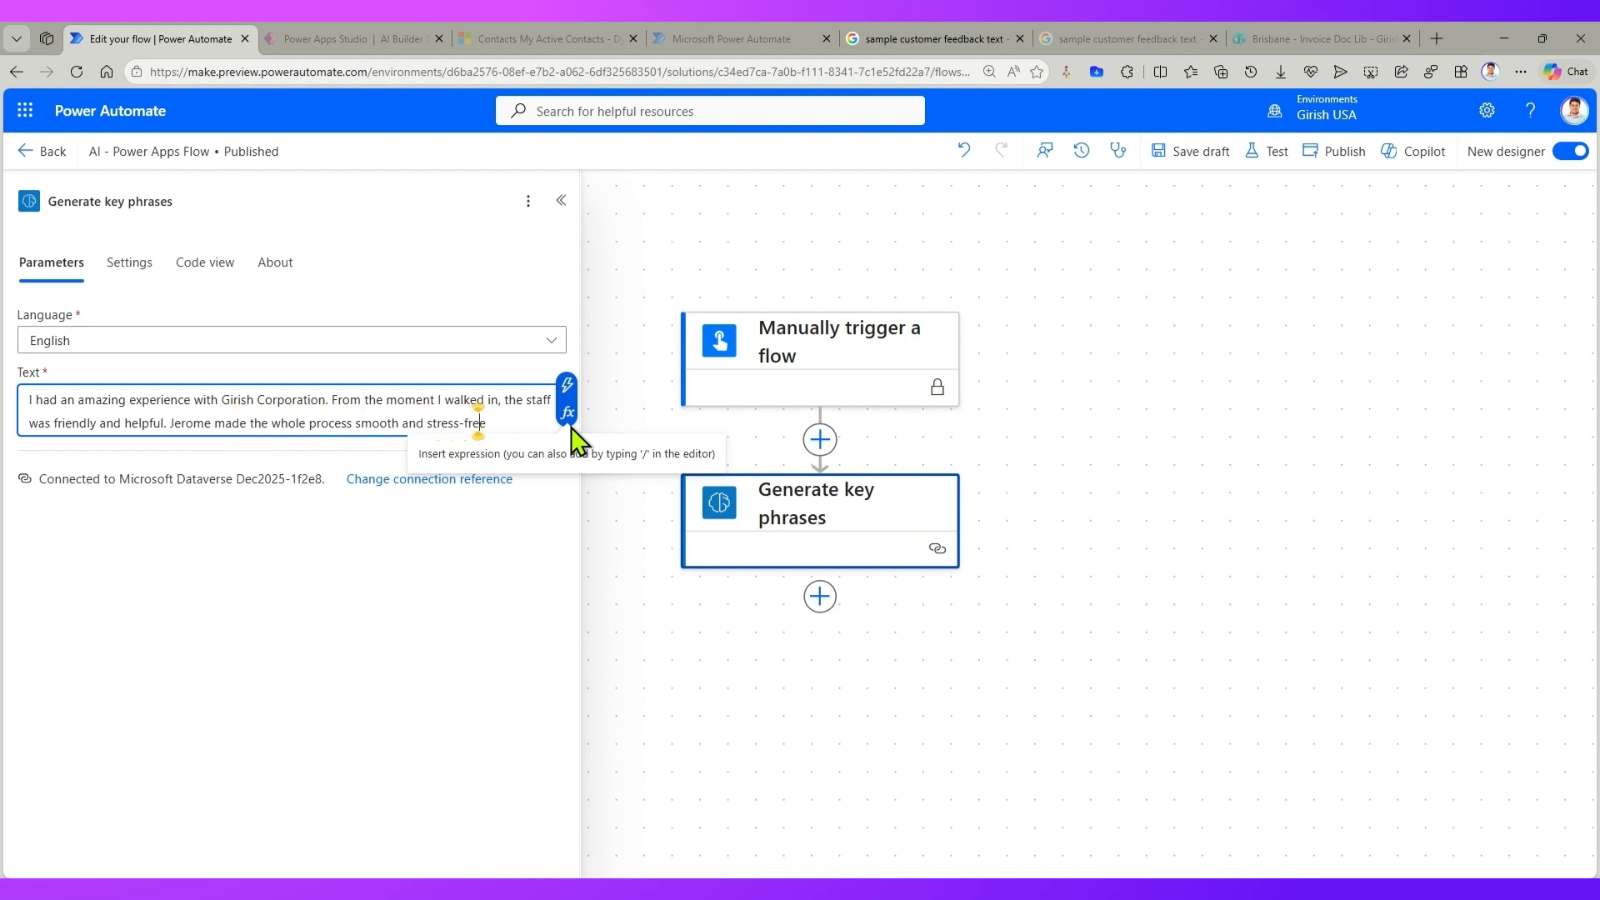
- End the feedback text after "stress-free" with a period and add the sentence "It was a pleasant experience."
type(". It was a")
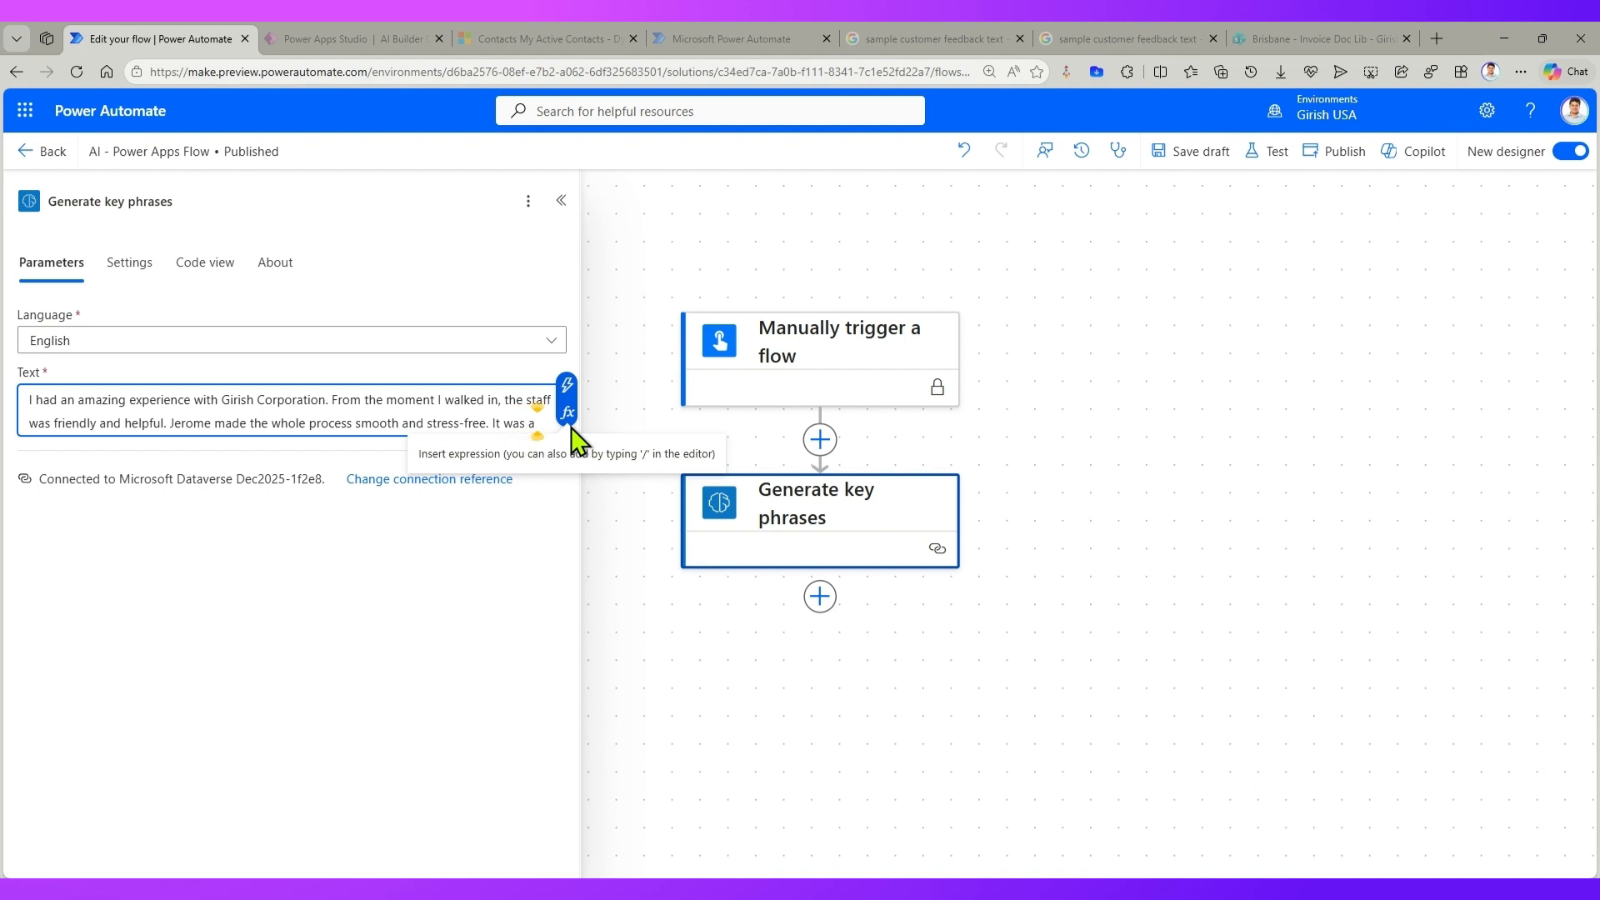
type(" please")
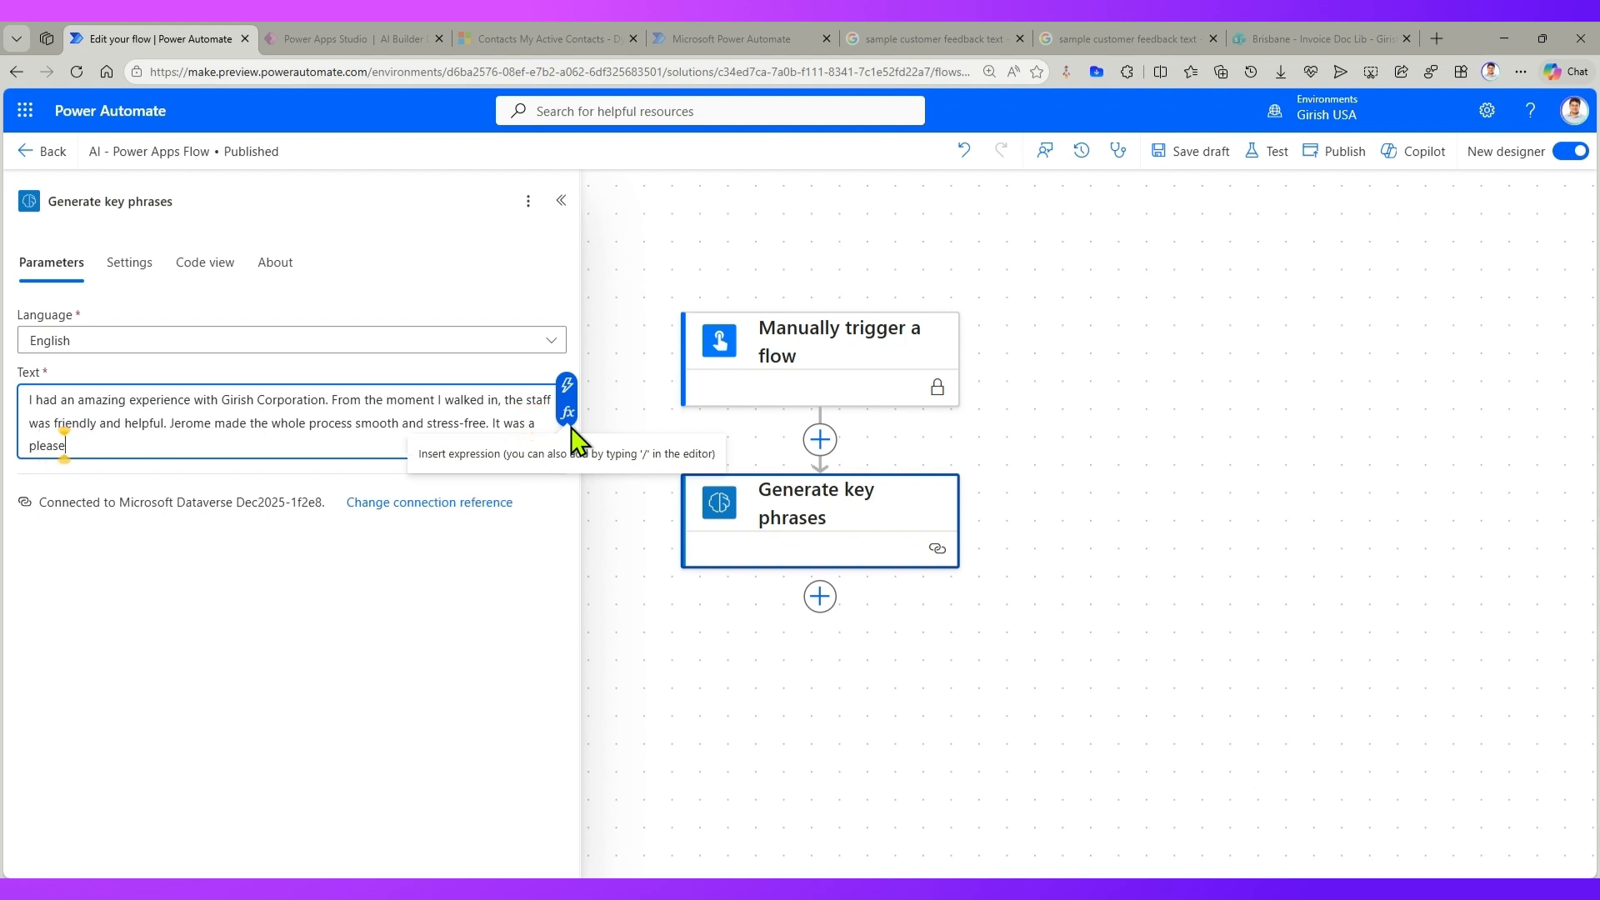
key("BackSpace")
type("ant experience.")
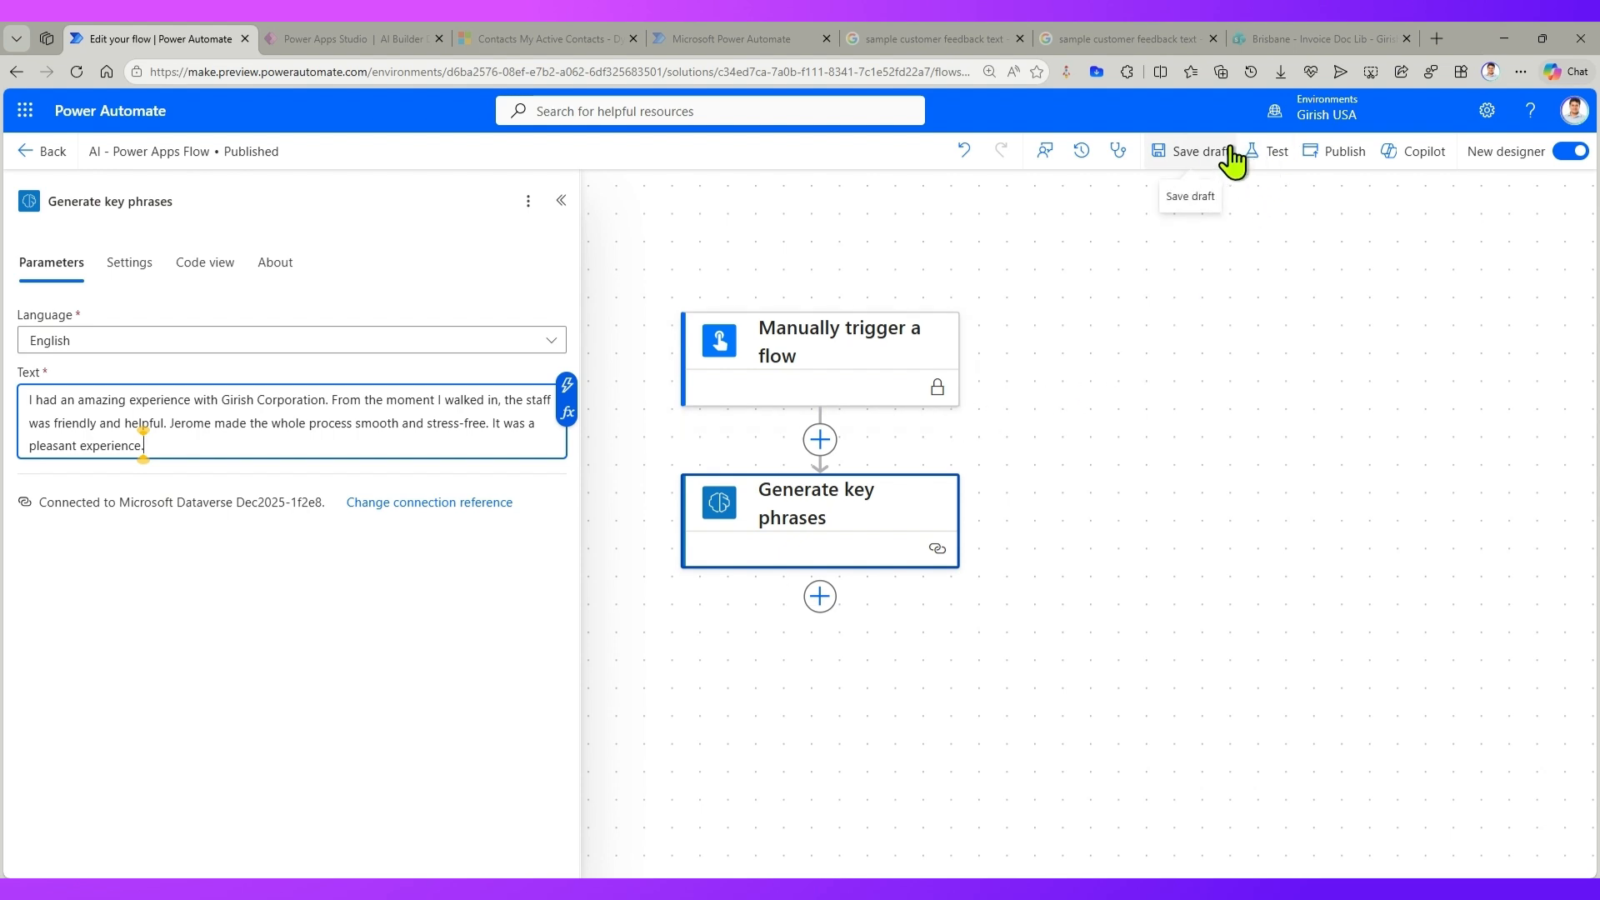
- Publish the flow for a manual test, but cancel the run at its input form
left_click(1272, 155)
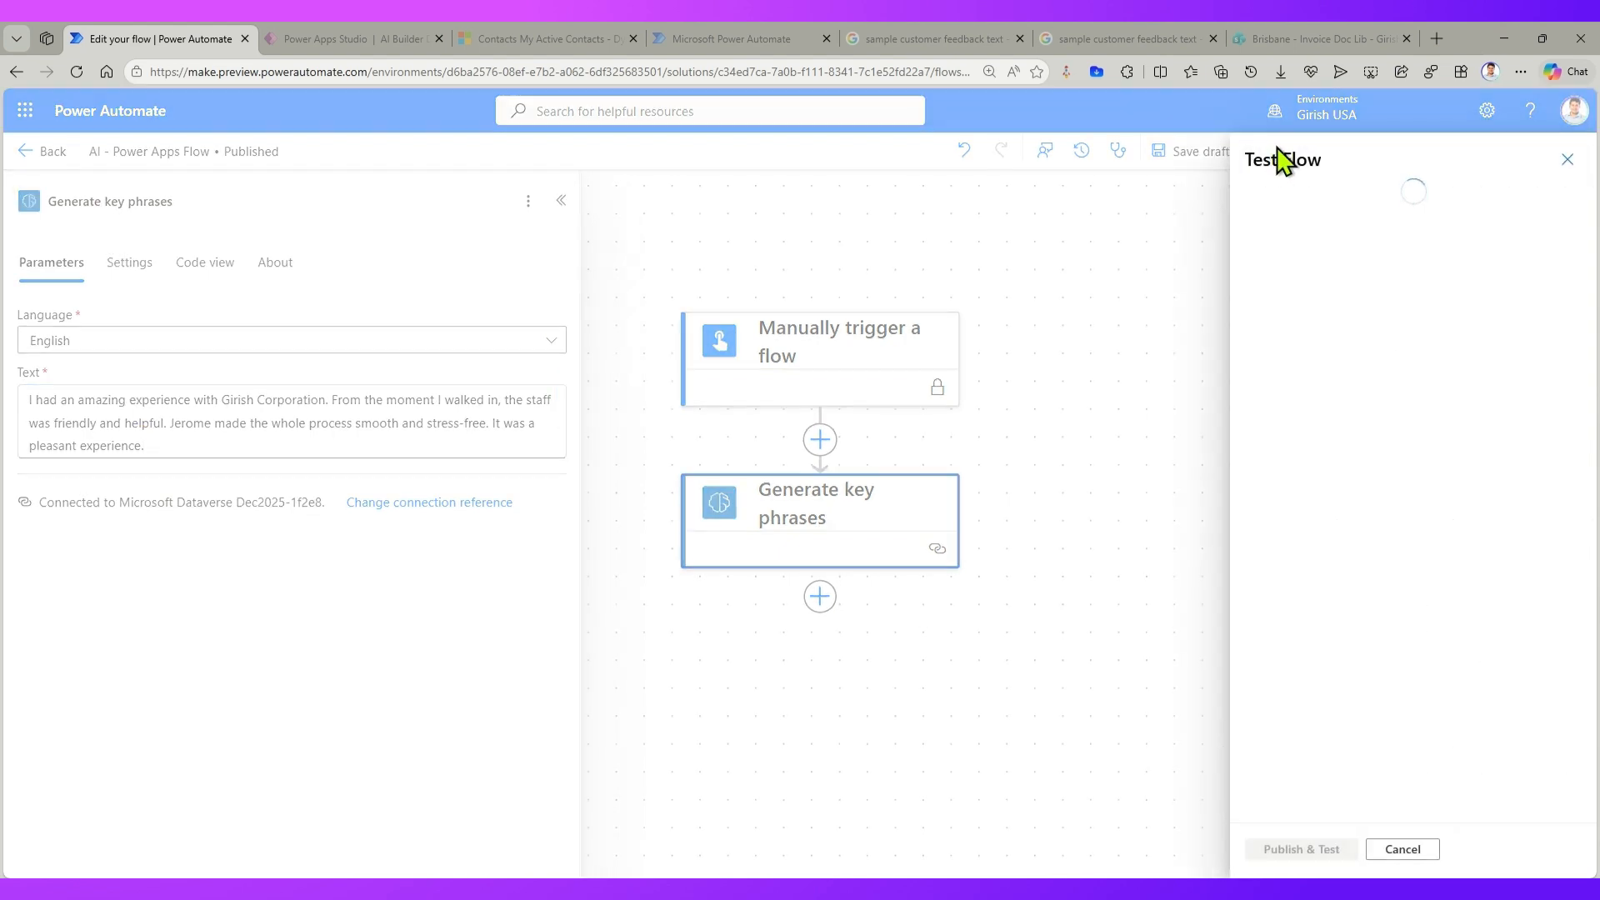
left_click(1285, 201)
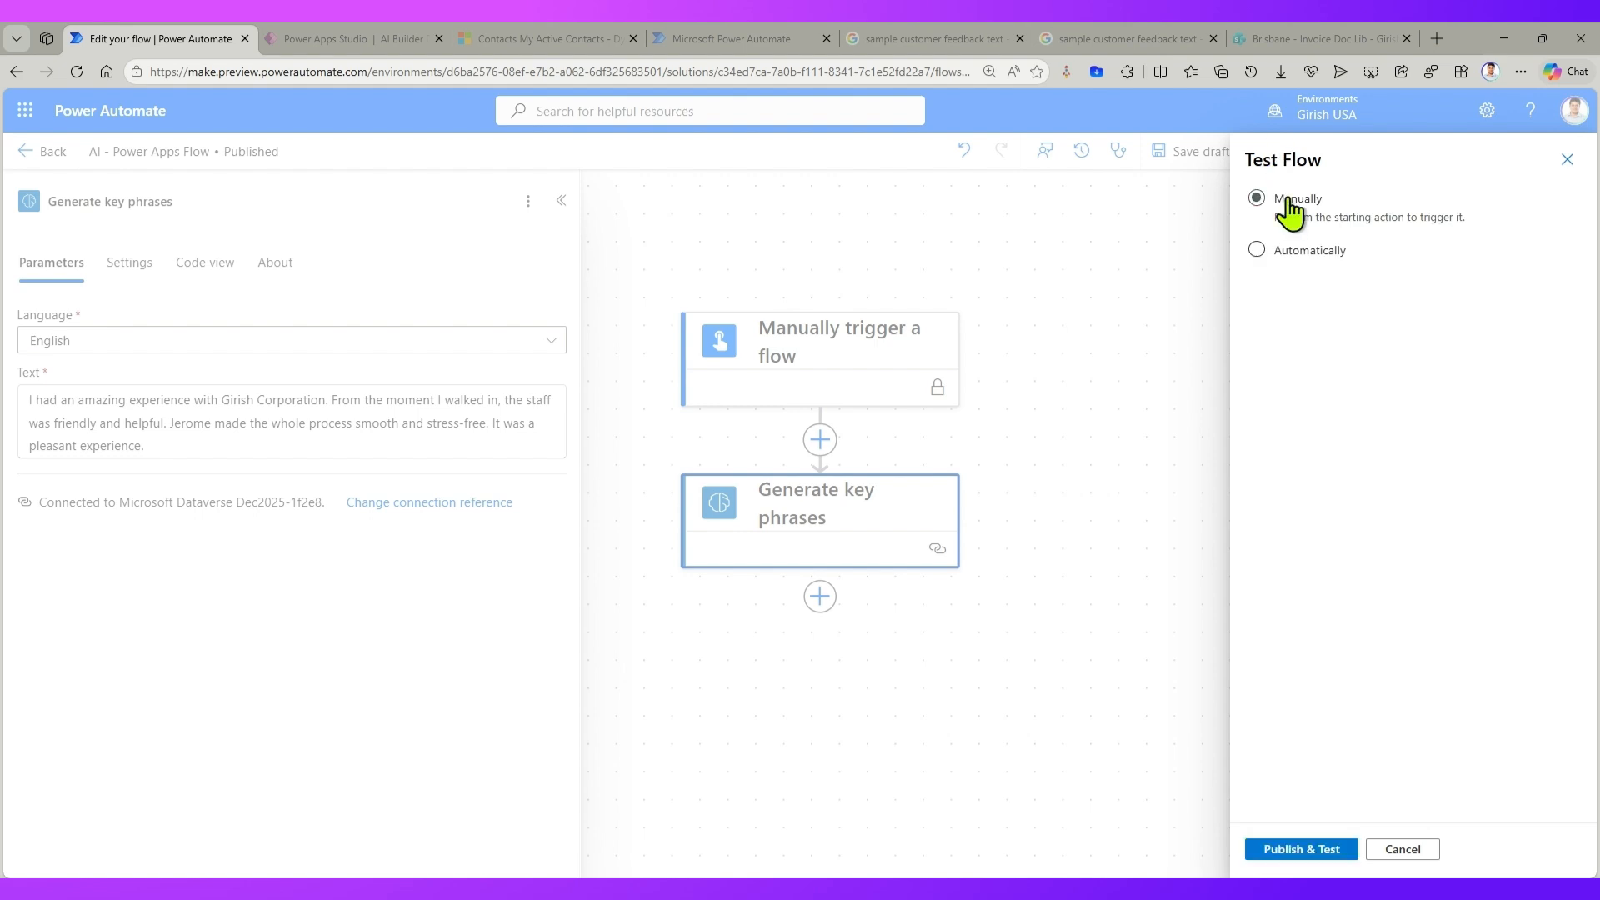
left_click(1344, 851)
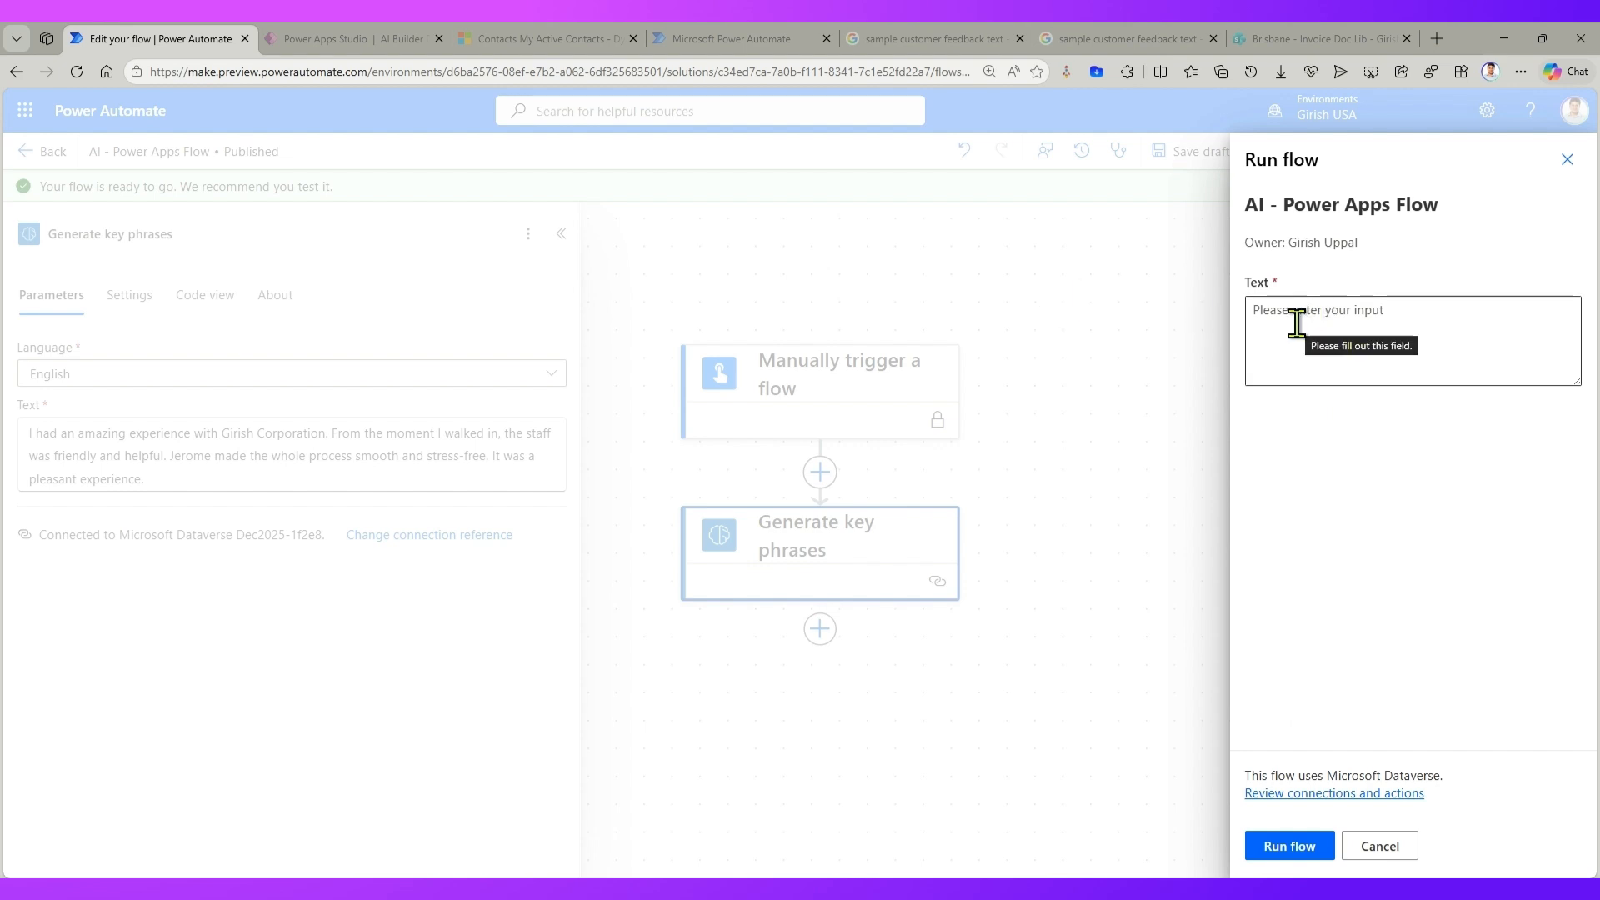
left_click(1391, 849)
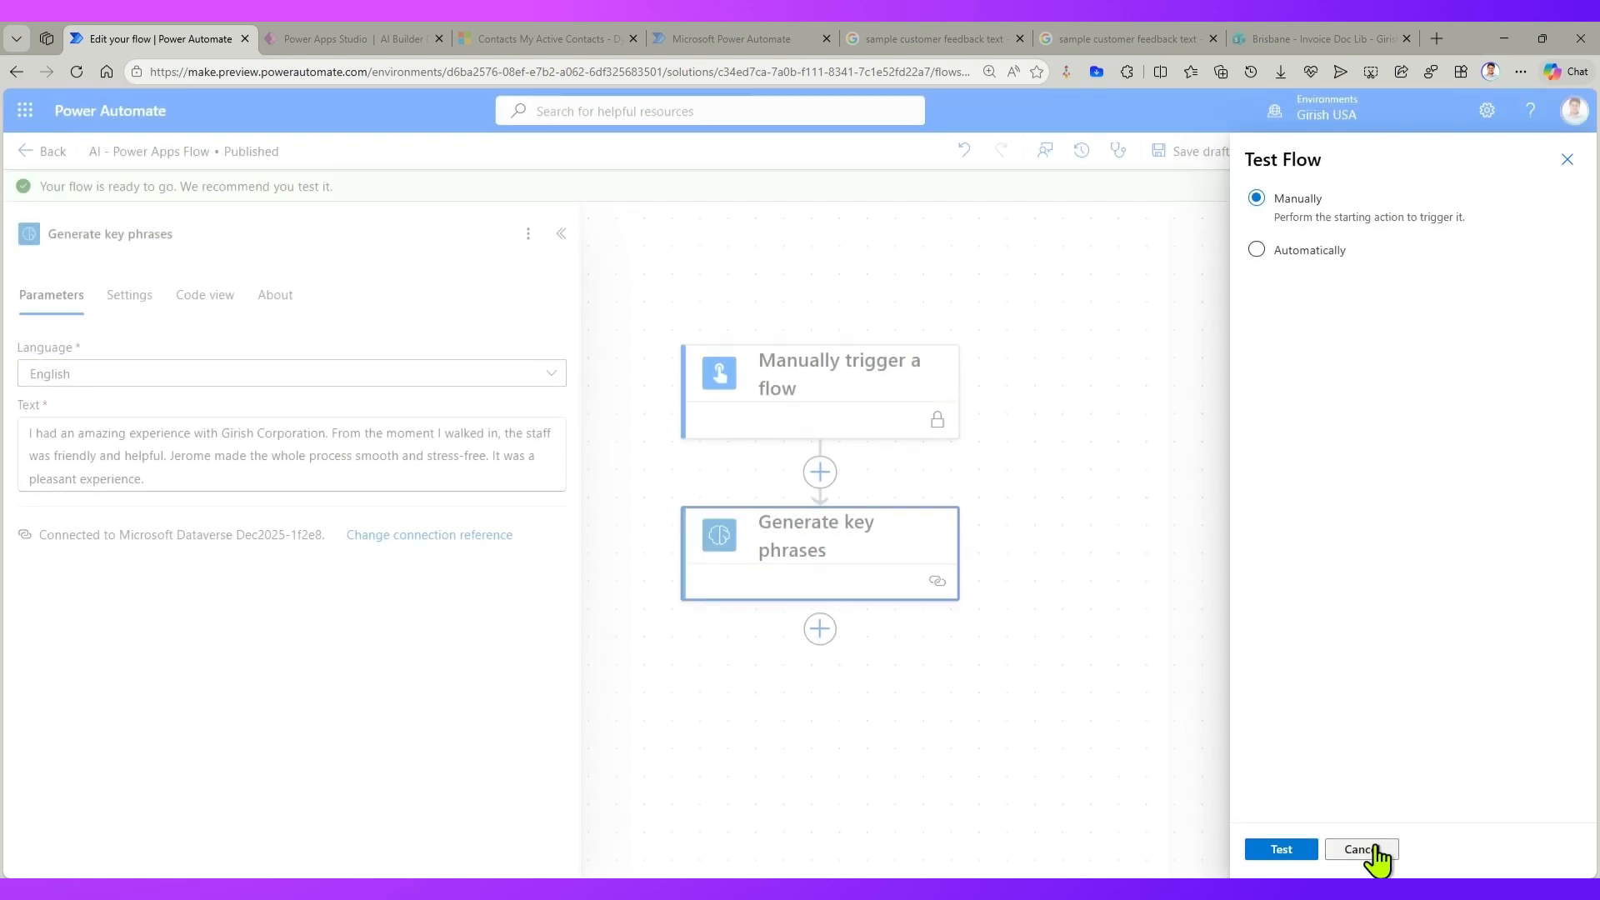
left_click(1376, 854)
- Rename the text input of the Manually trigger a flow trigger to varInput
left_click(275, 460)
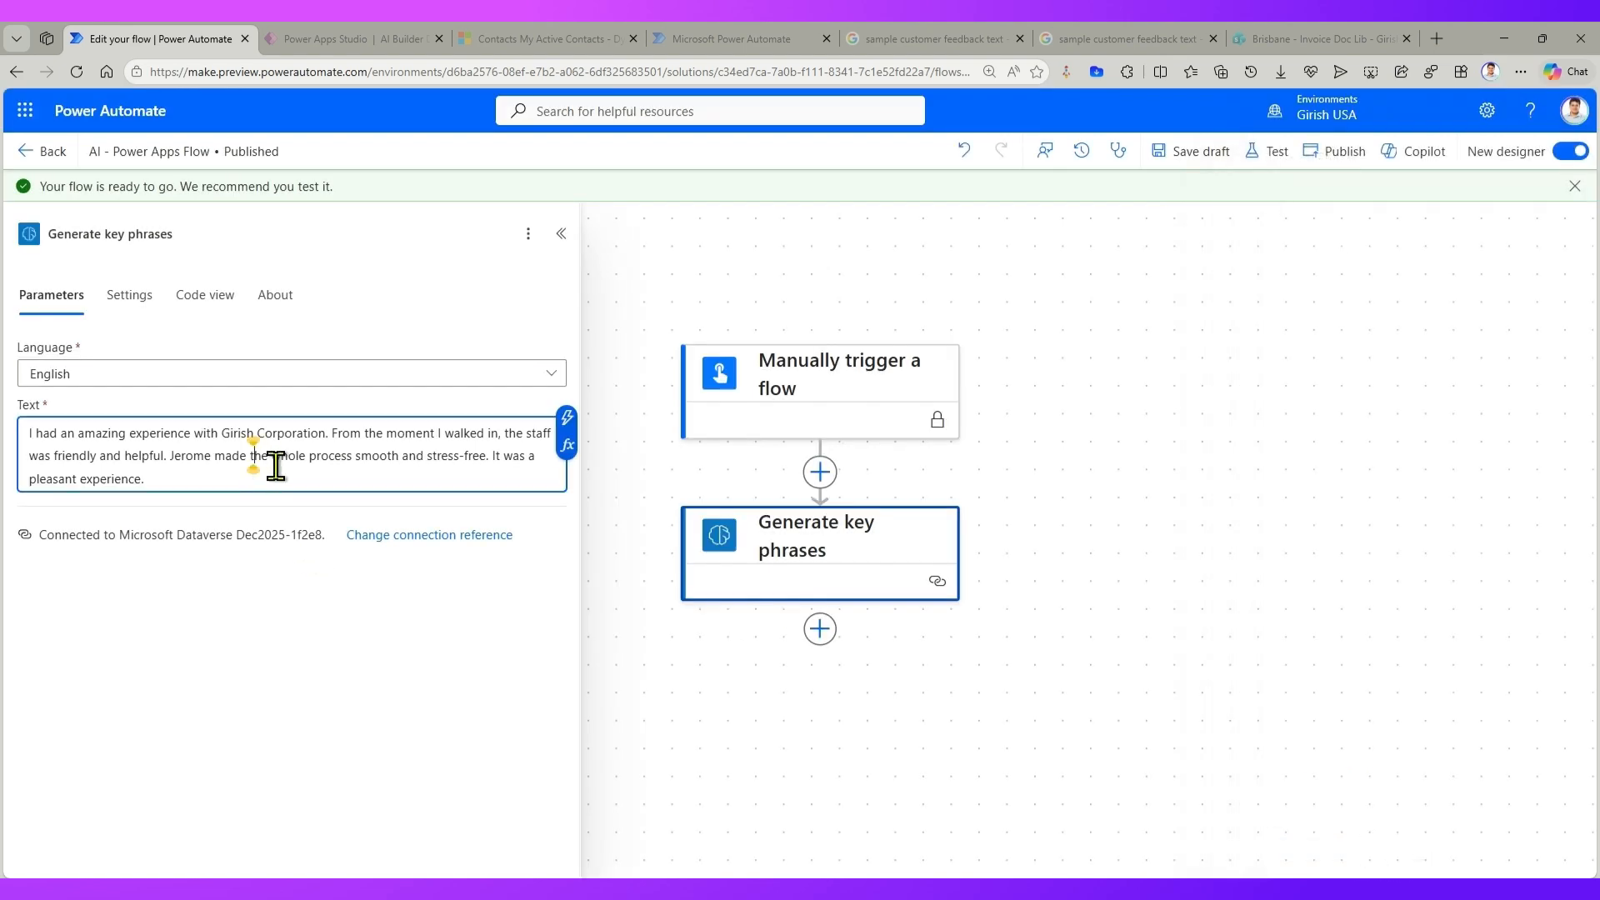
key("ctrl+a")
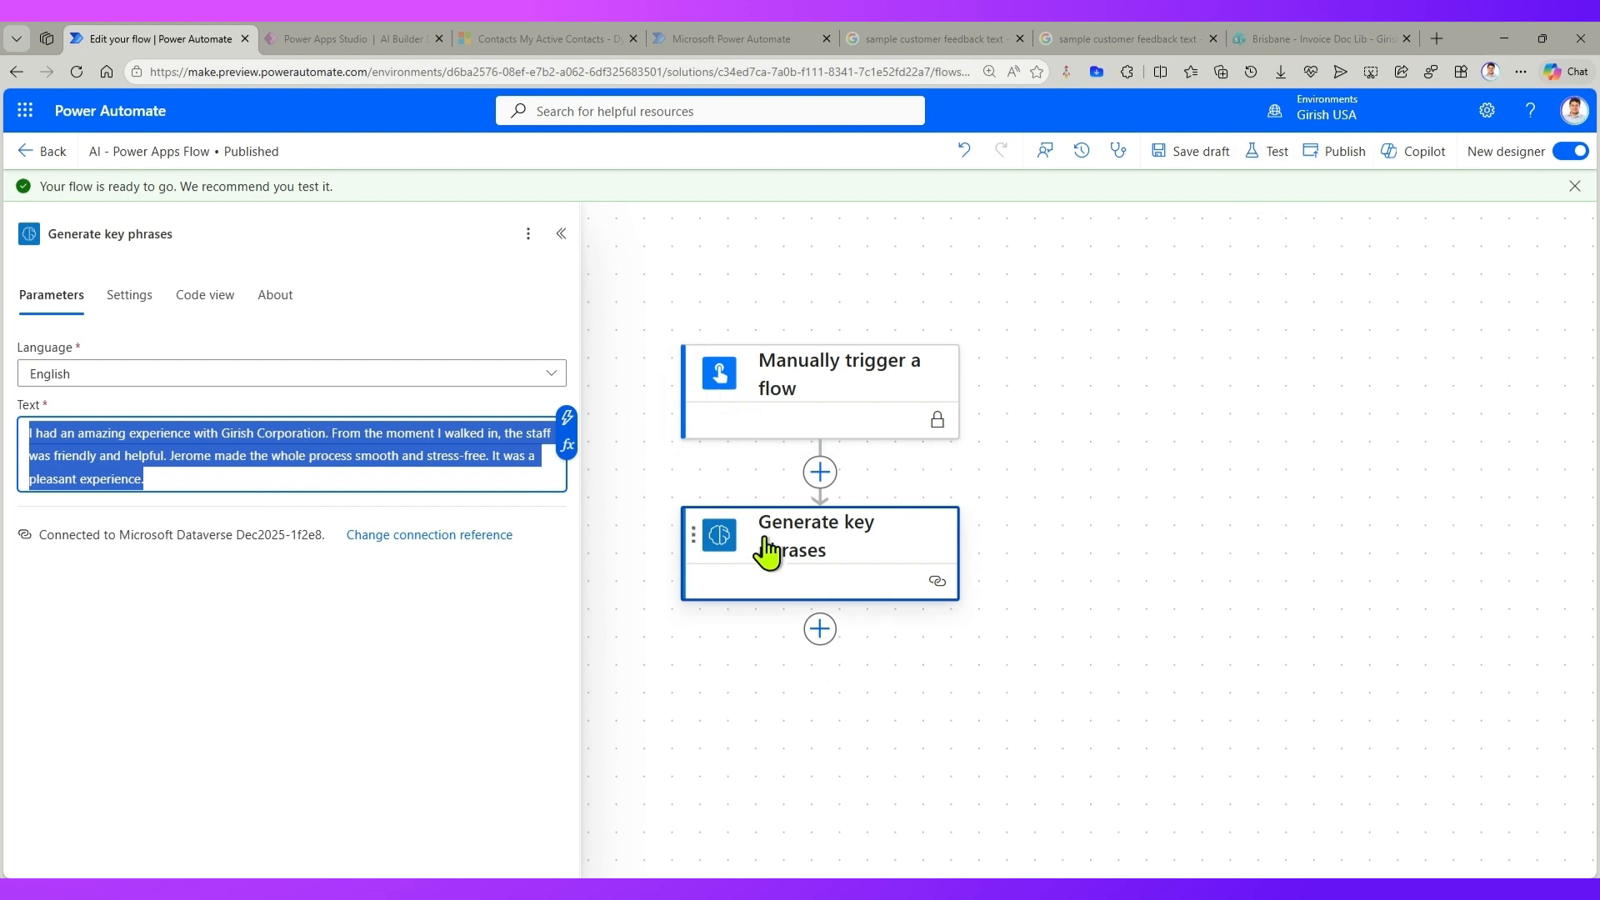
left_click(812, 407)
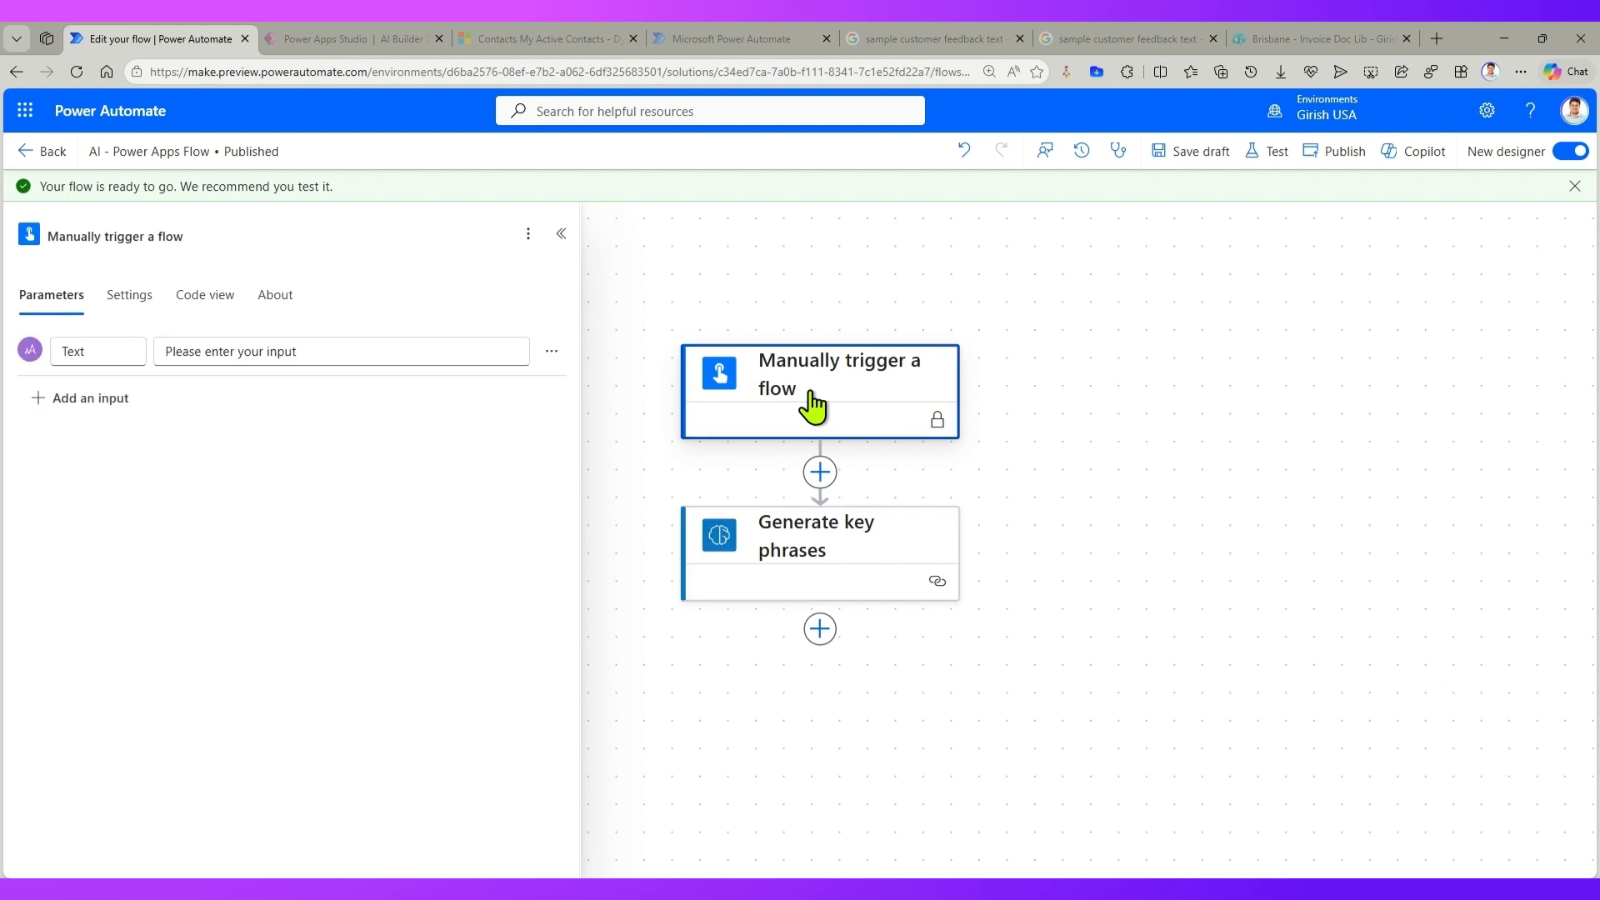
left_click(258, 350)
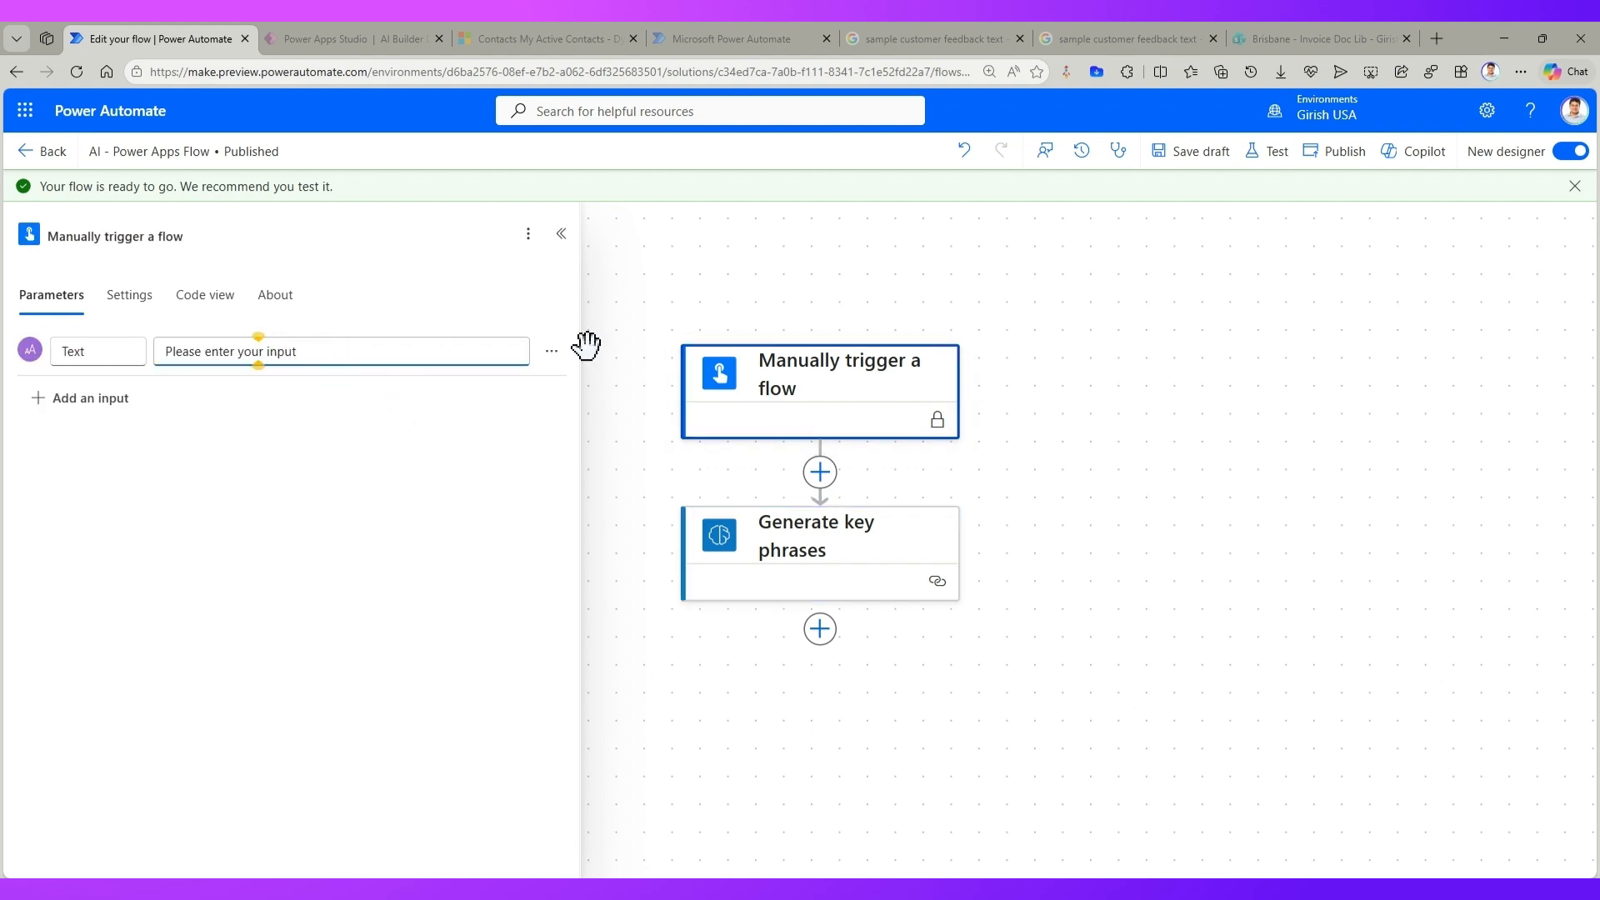
left_click_drag(315, 340, 12, 333)
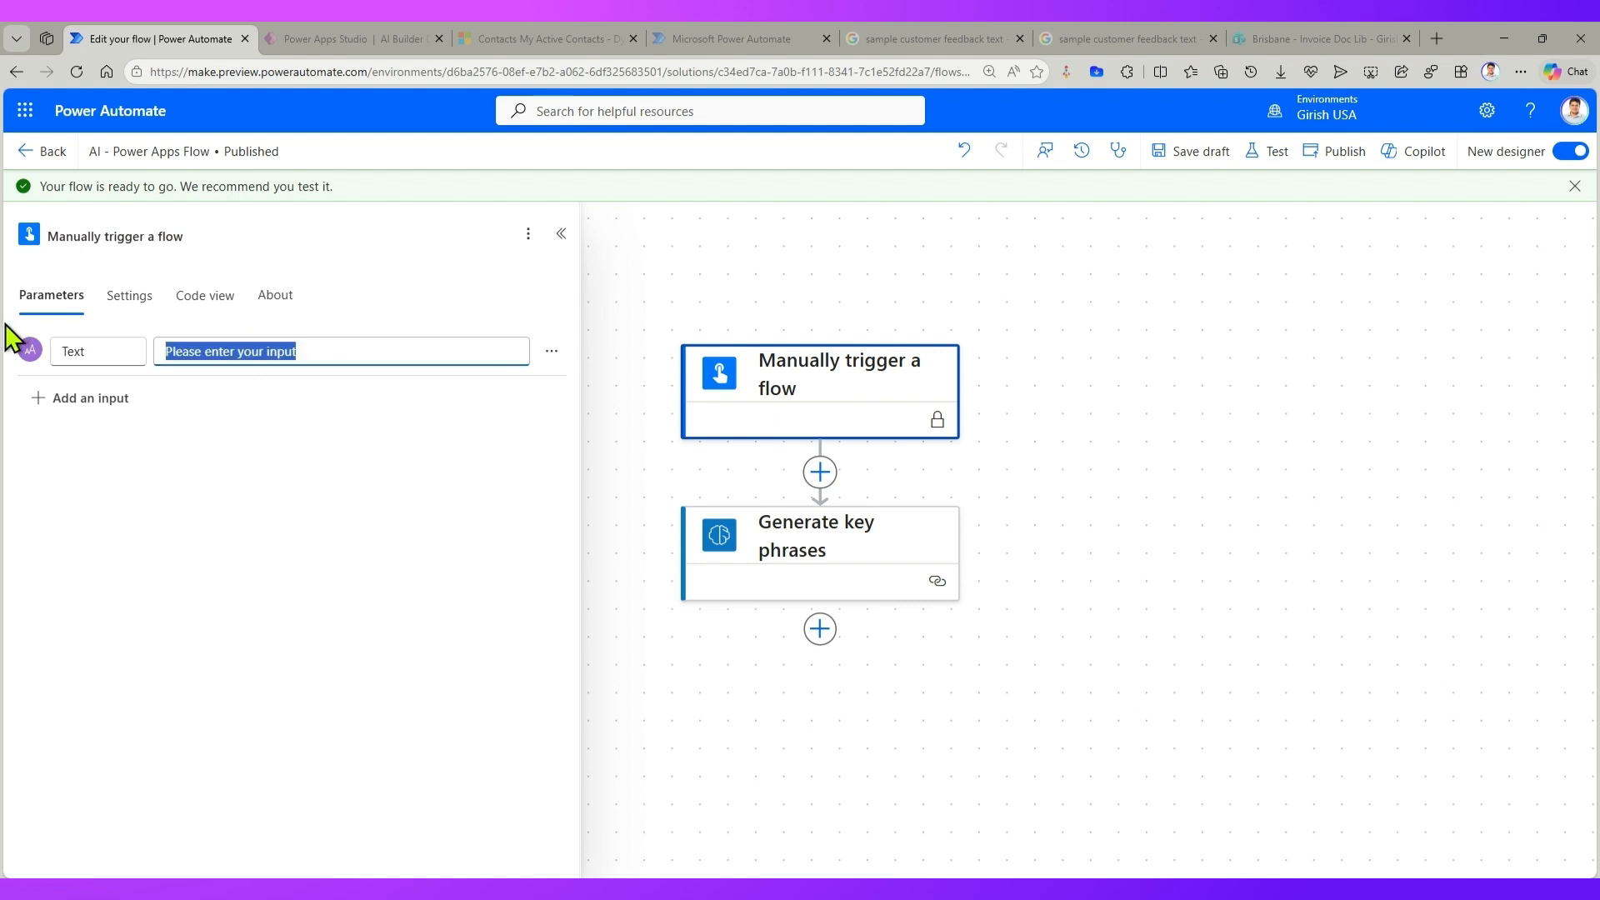
left_click_drag(84, 351, 53, 350)
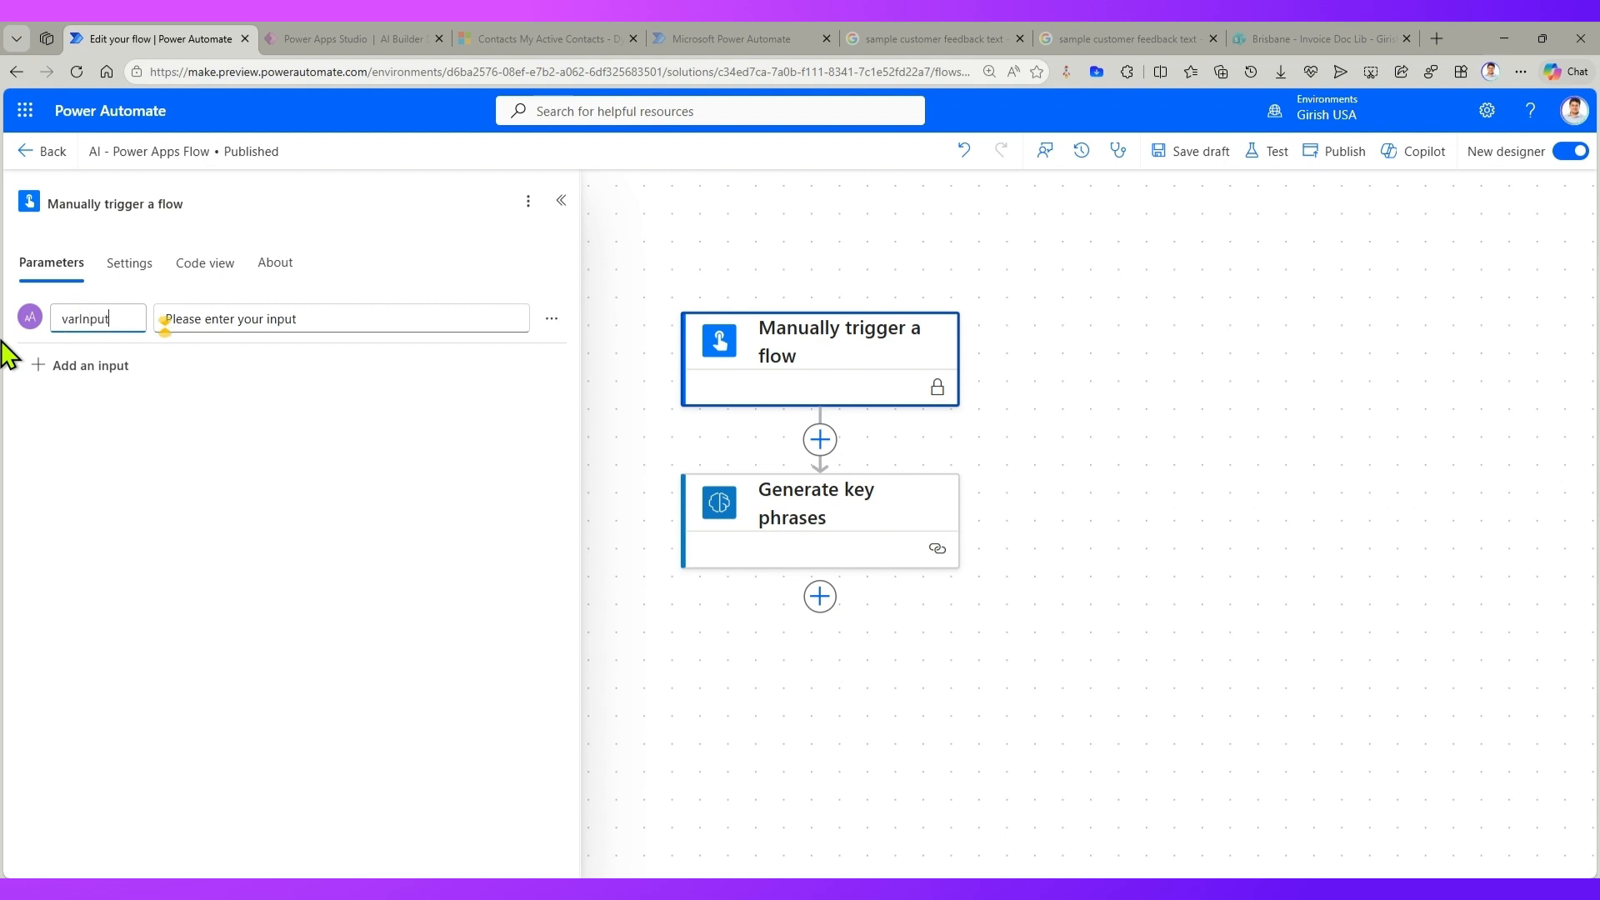
- Copy the feedback out of the Generate key phrases Text parameter and replace it with the trigger's dynamic value varInput
left_click(868, 537)
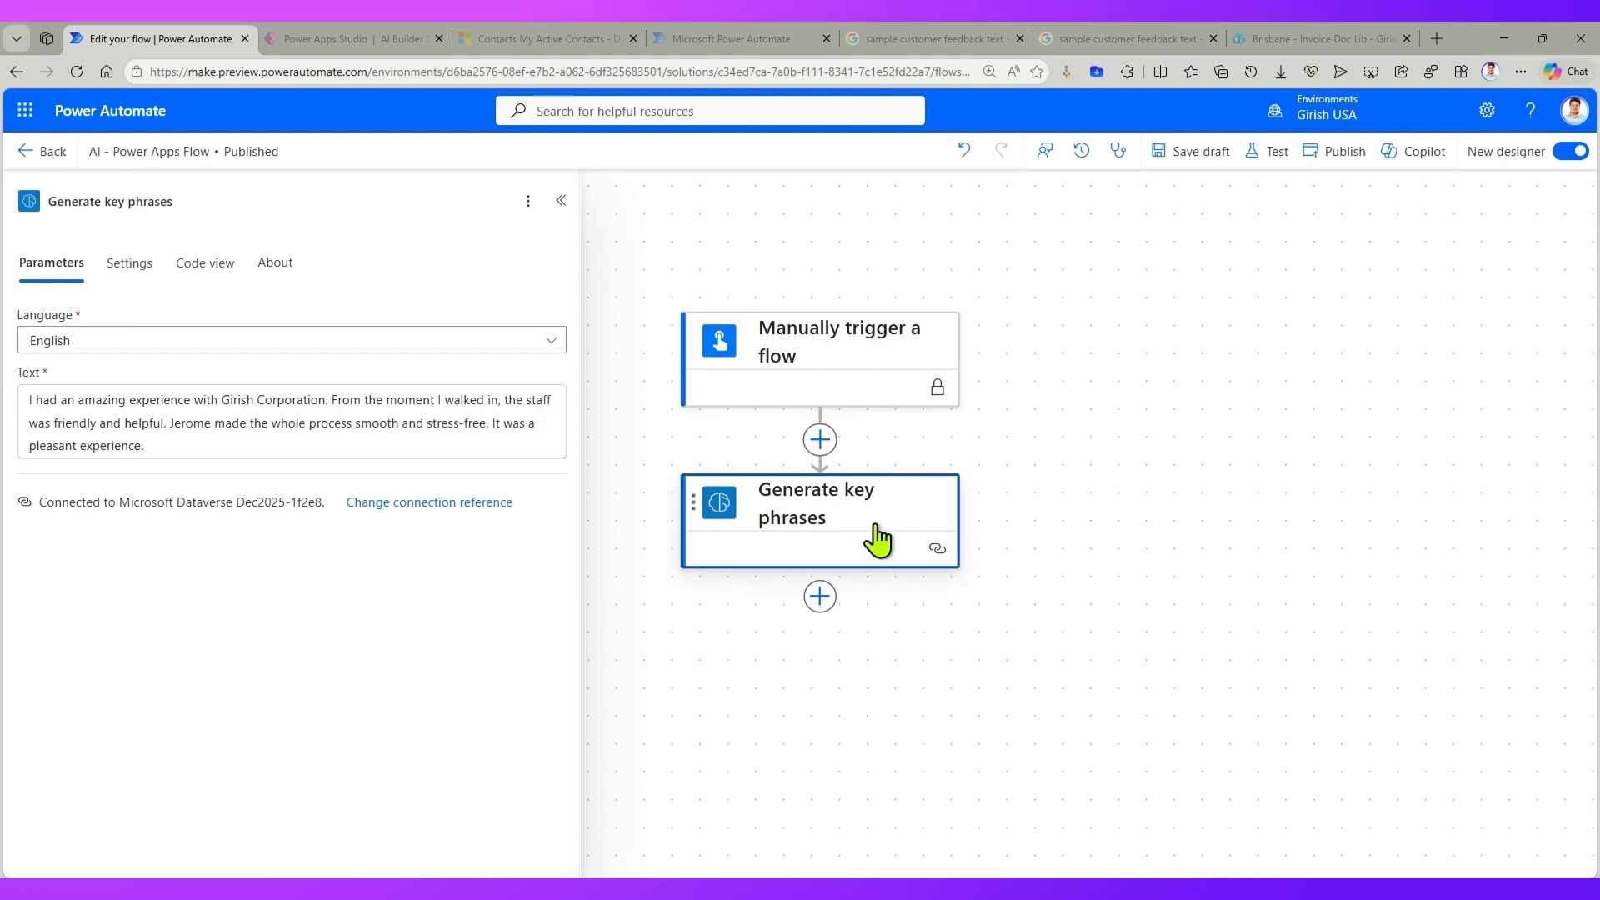
left_click(336, 438)
key("ctrl+a")
key("ctrl+c")
key("Delete")
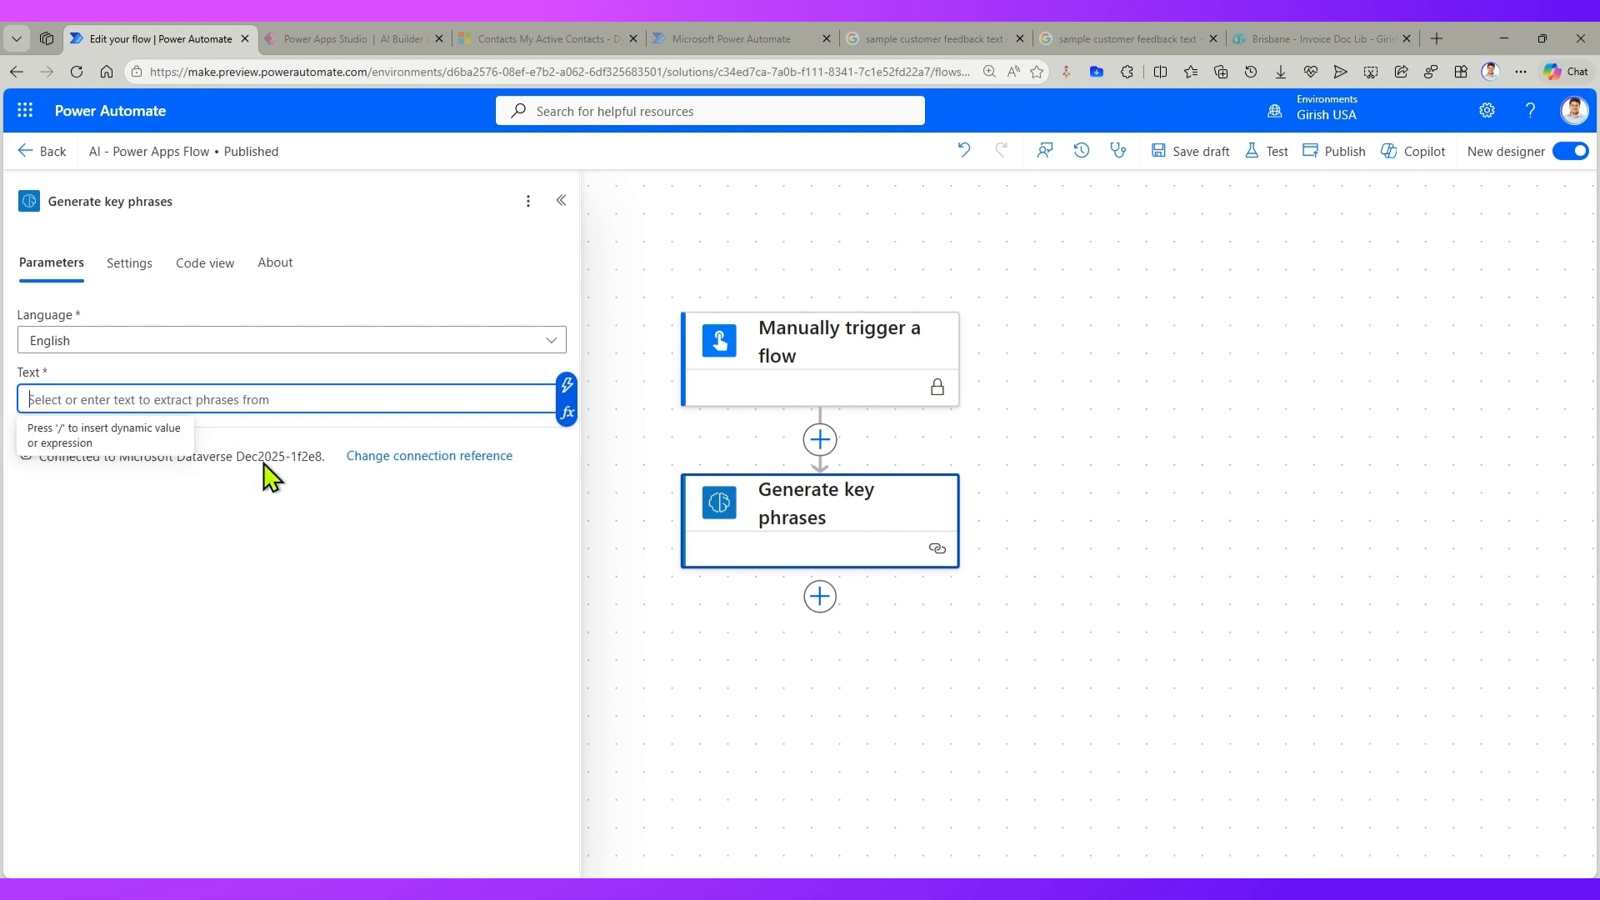
left_click(570, 393)
left_click(698, 384)
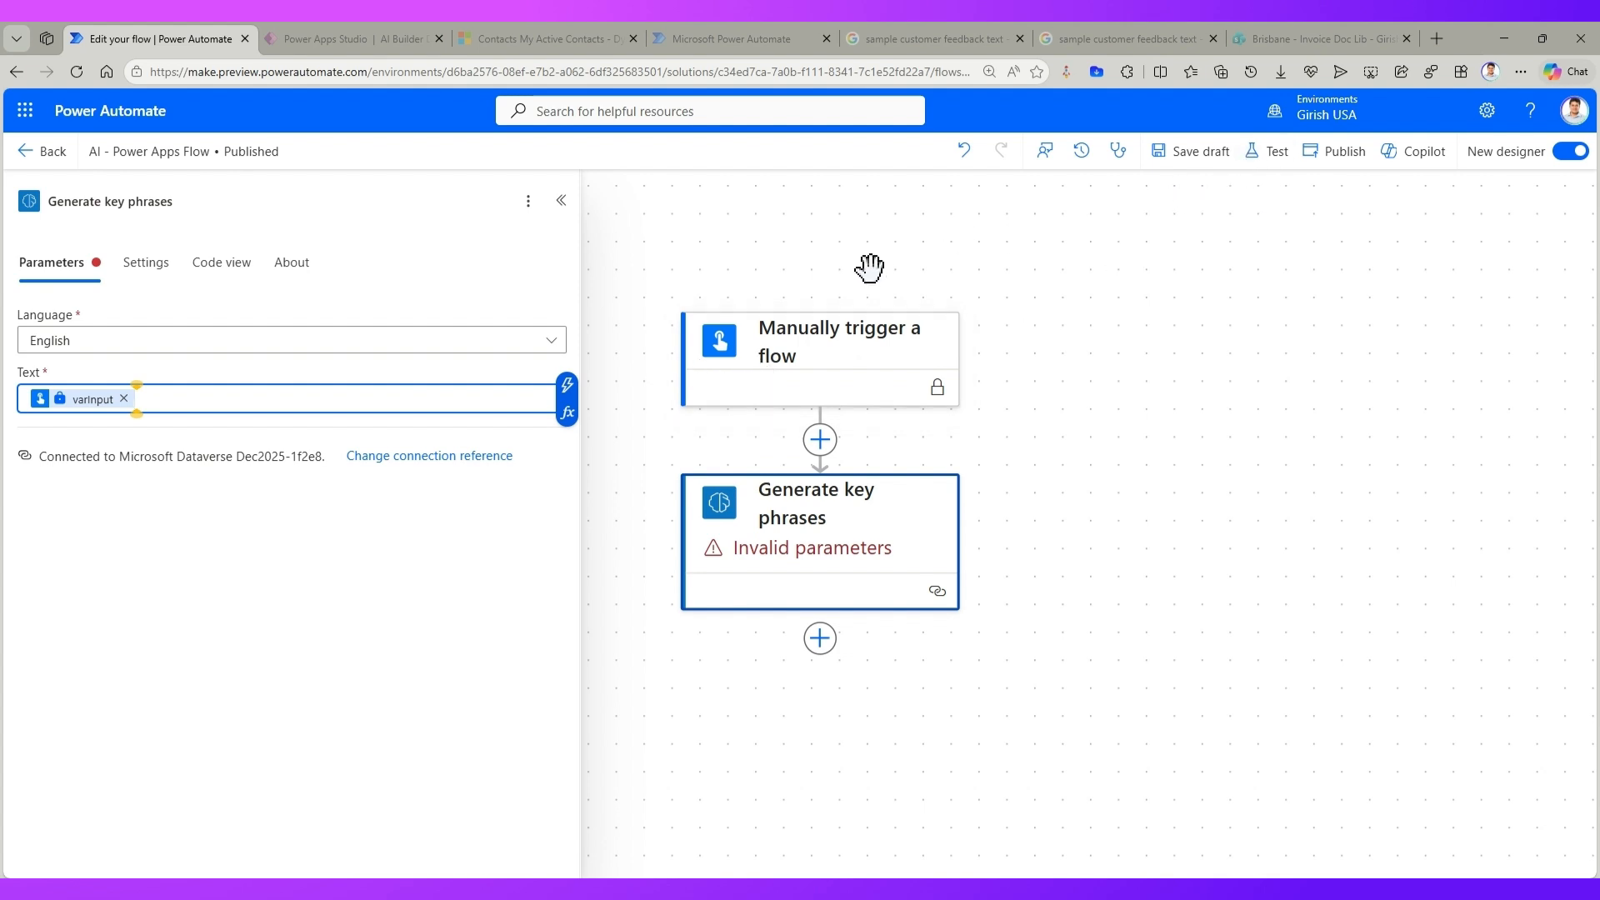
- Save the flow as a draft and publish it for a manual test
left_click(1217, 155)
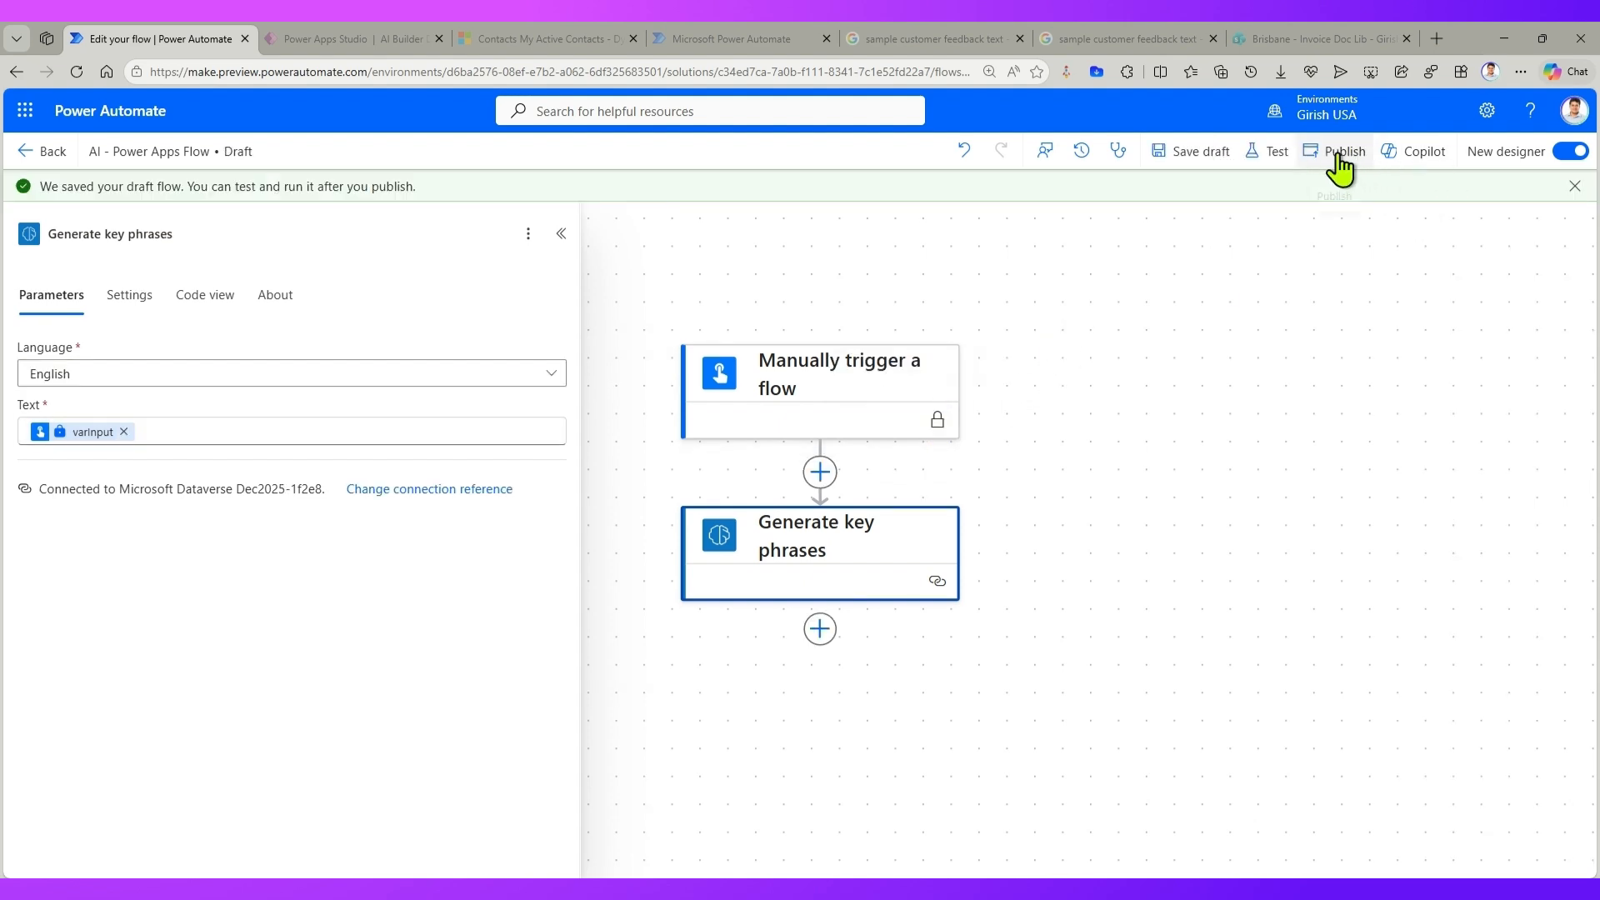
left_click(1275, 153)
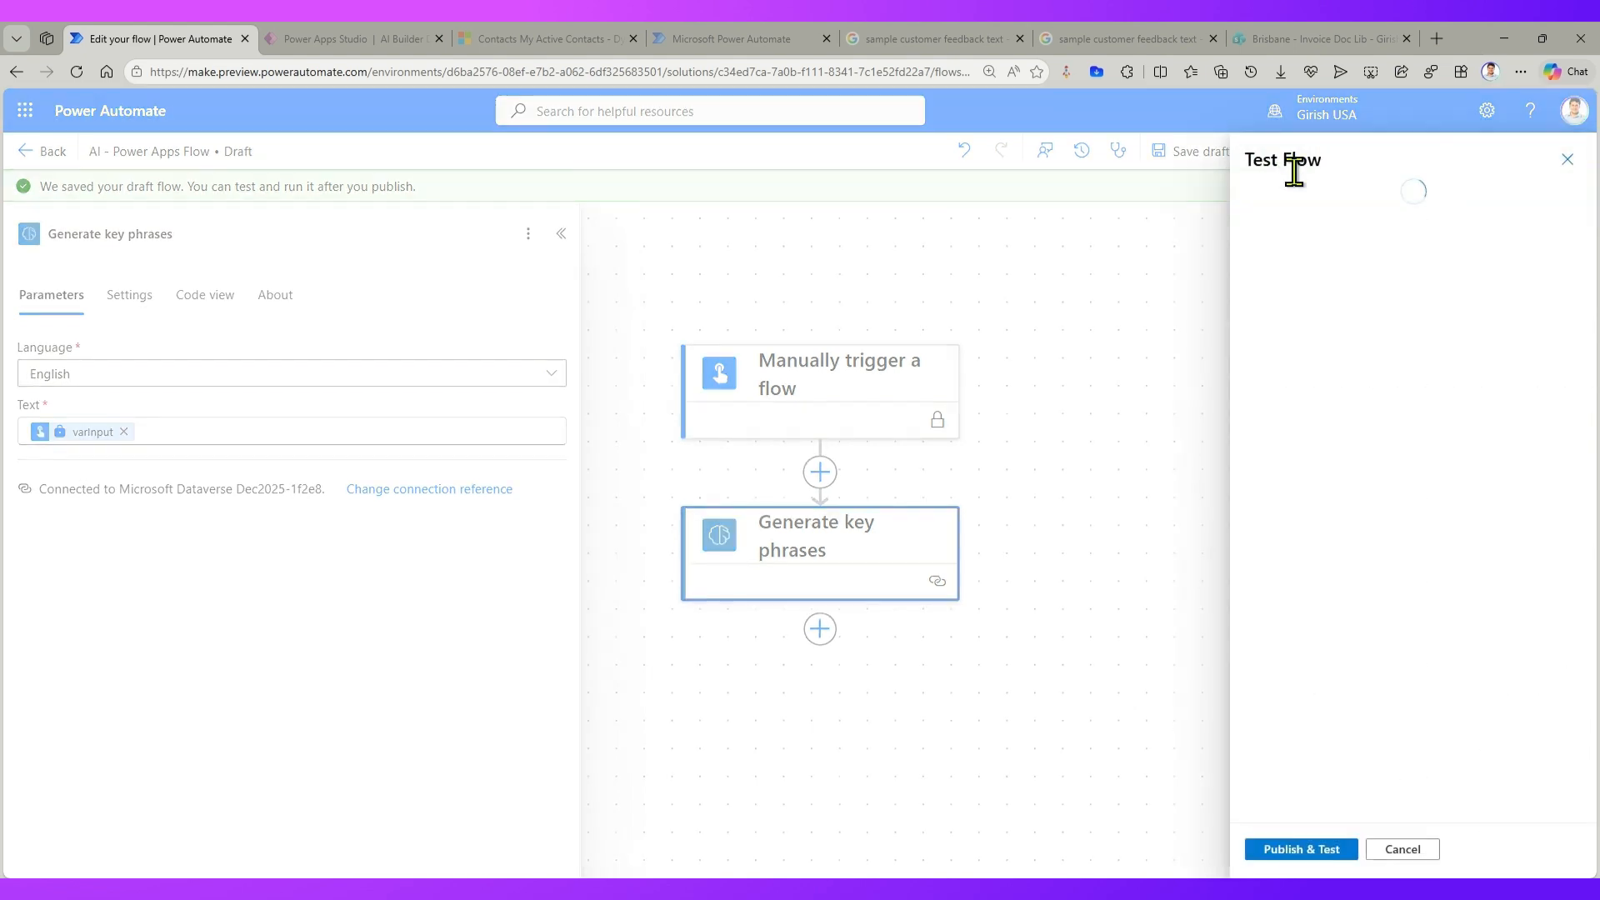
left_click(1330, 850)
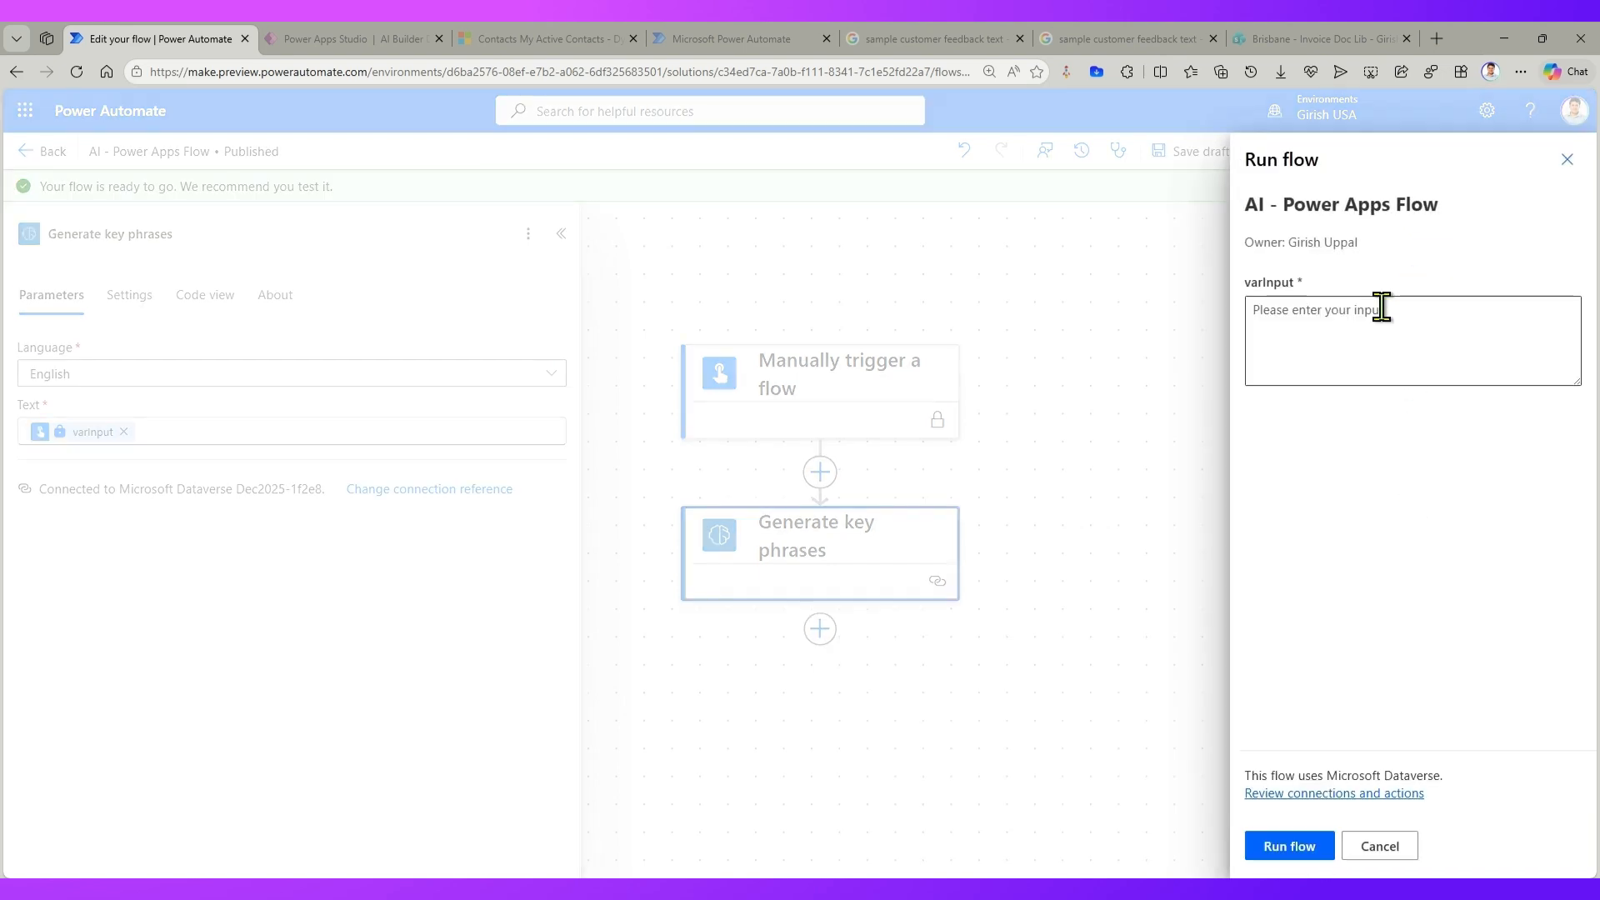
- Run the flow with the copied feedback text pasted as the varInput value, and close the run form
left_click(1373, 309)
key("ctrl+v")
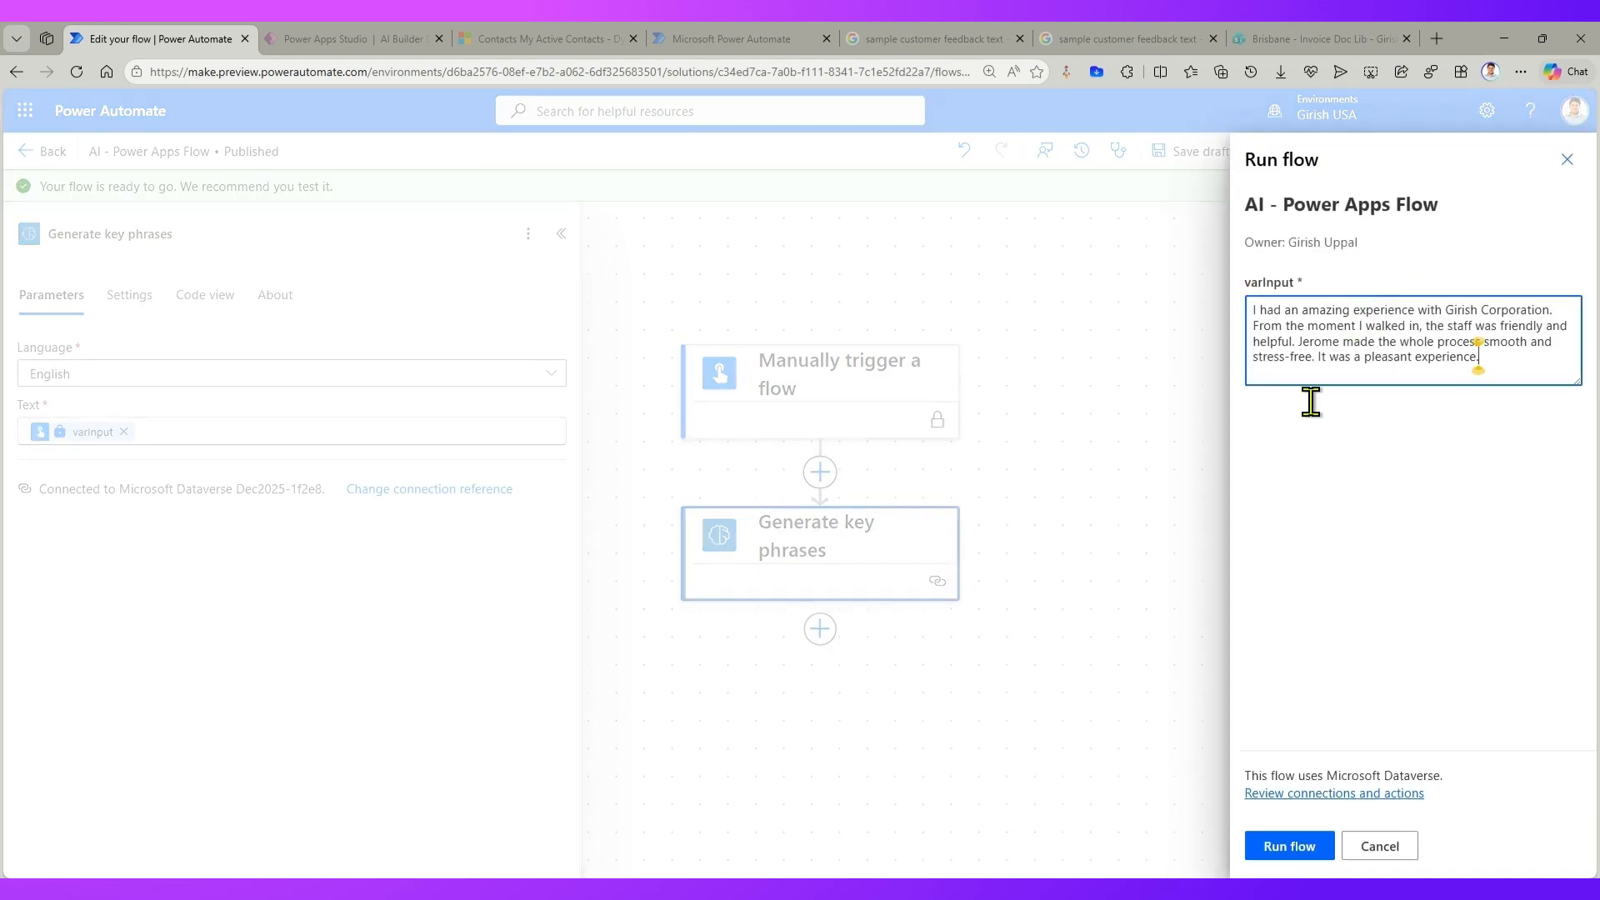
left_click(1306, 848)
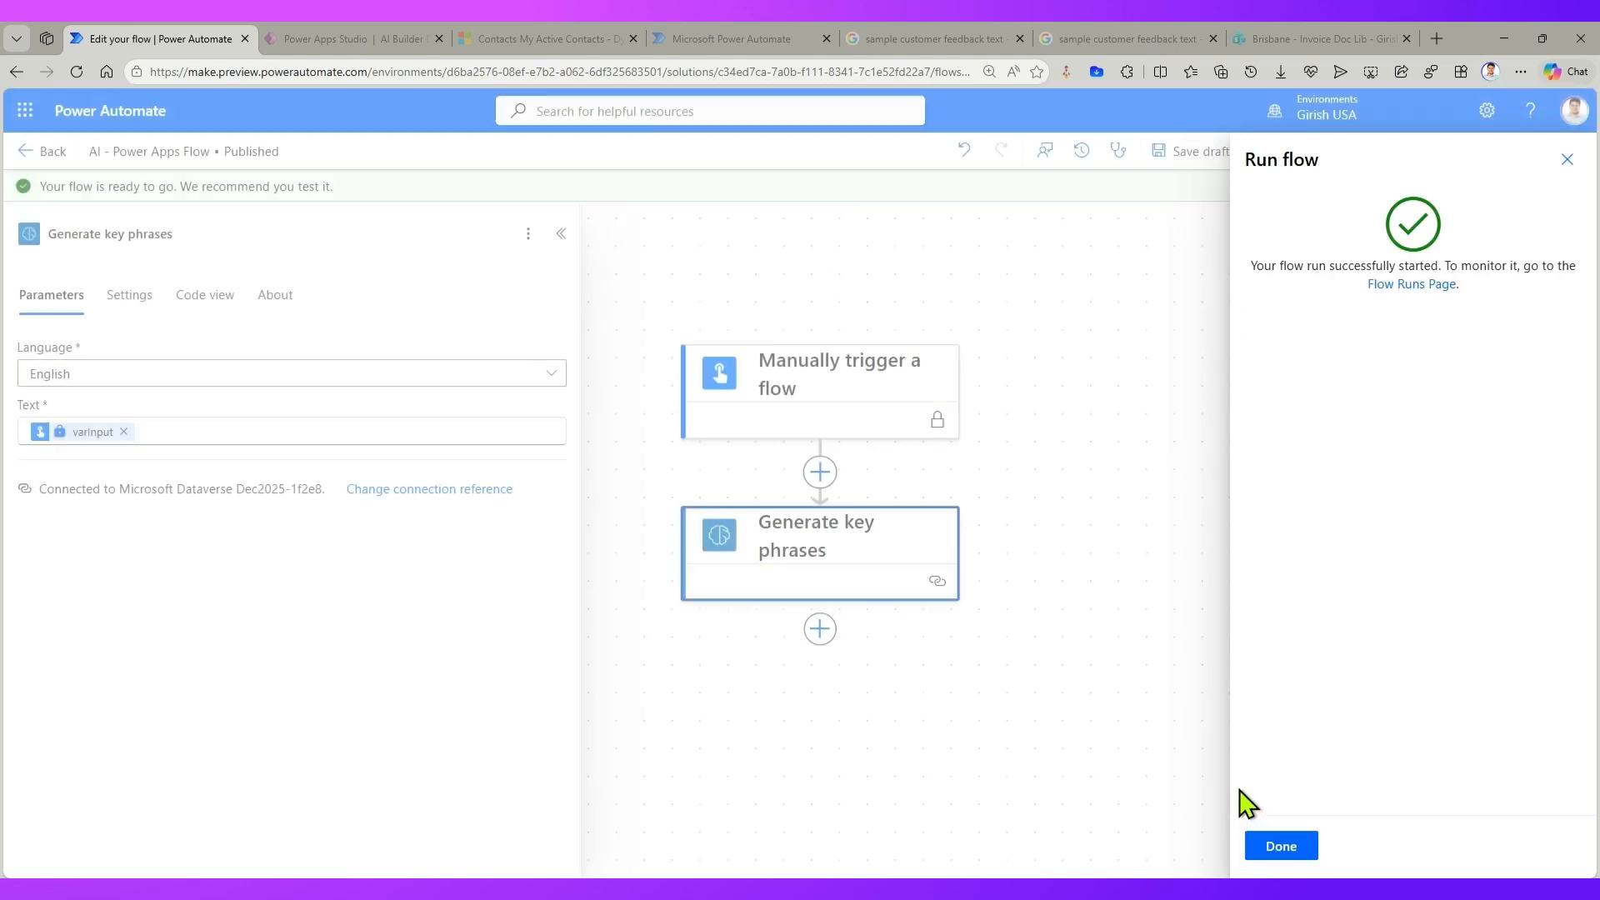
left_click(1283, 845)
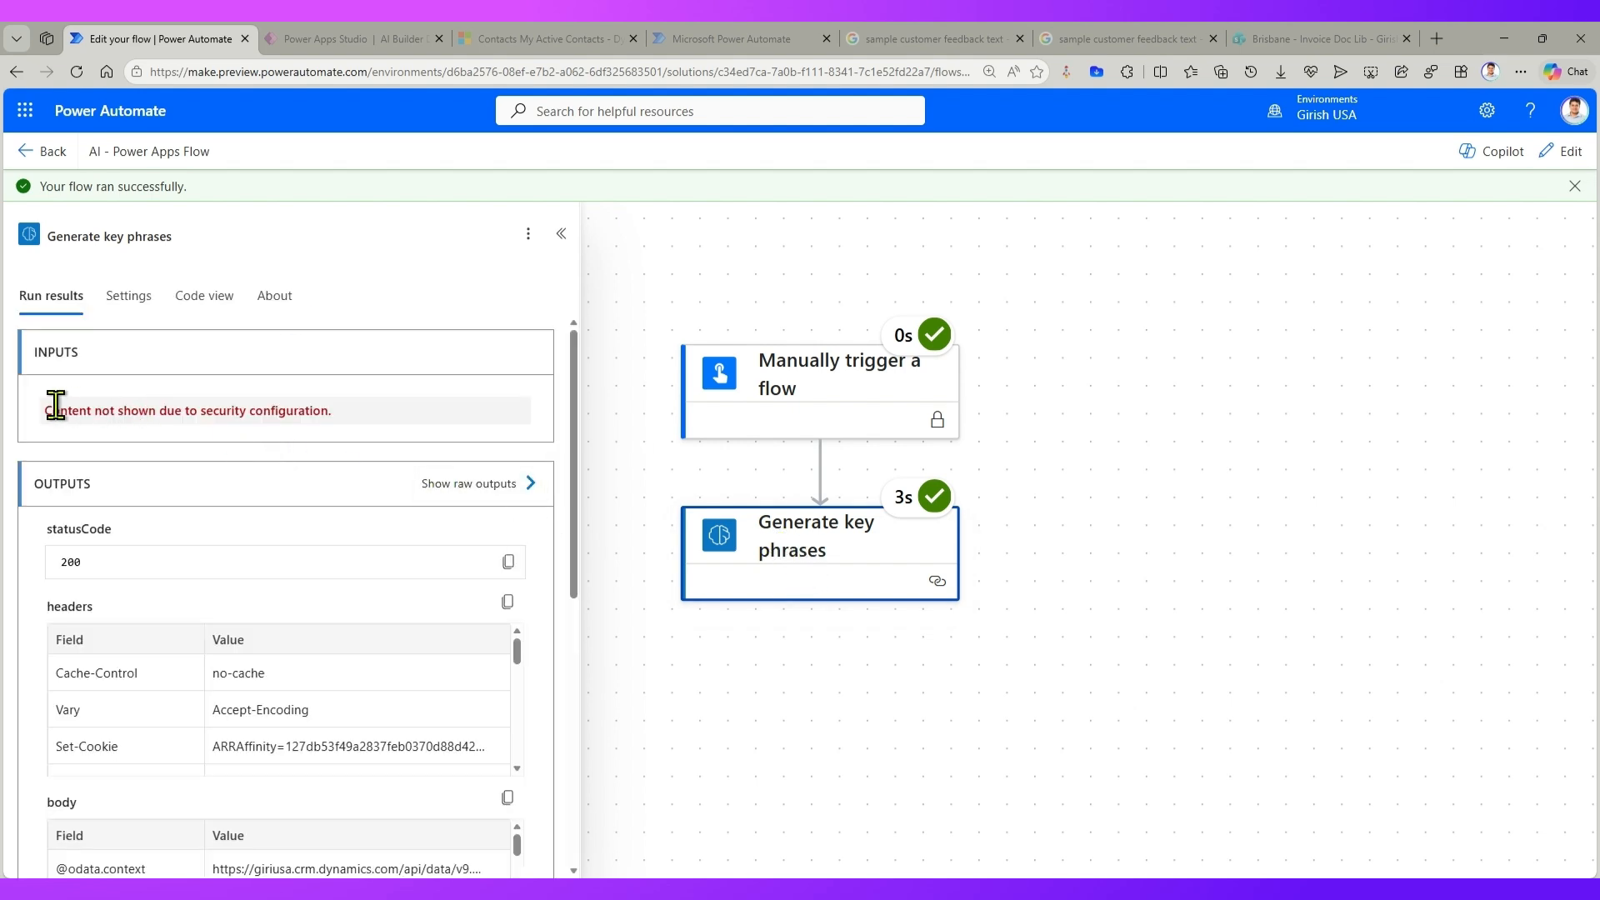
- Open the raw outputs of the Generate key phrases run and copy the entire JSON
left_click_drag(46, 408, 322, 403)
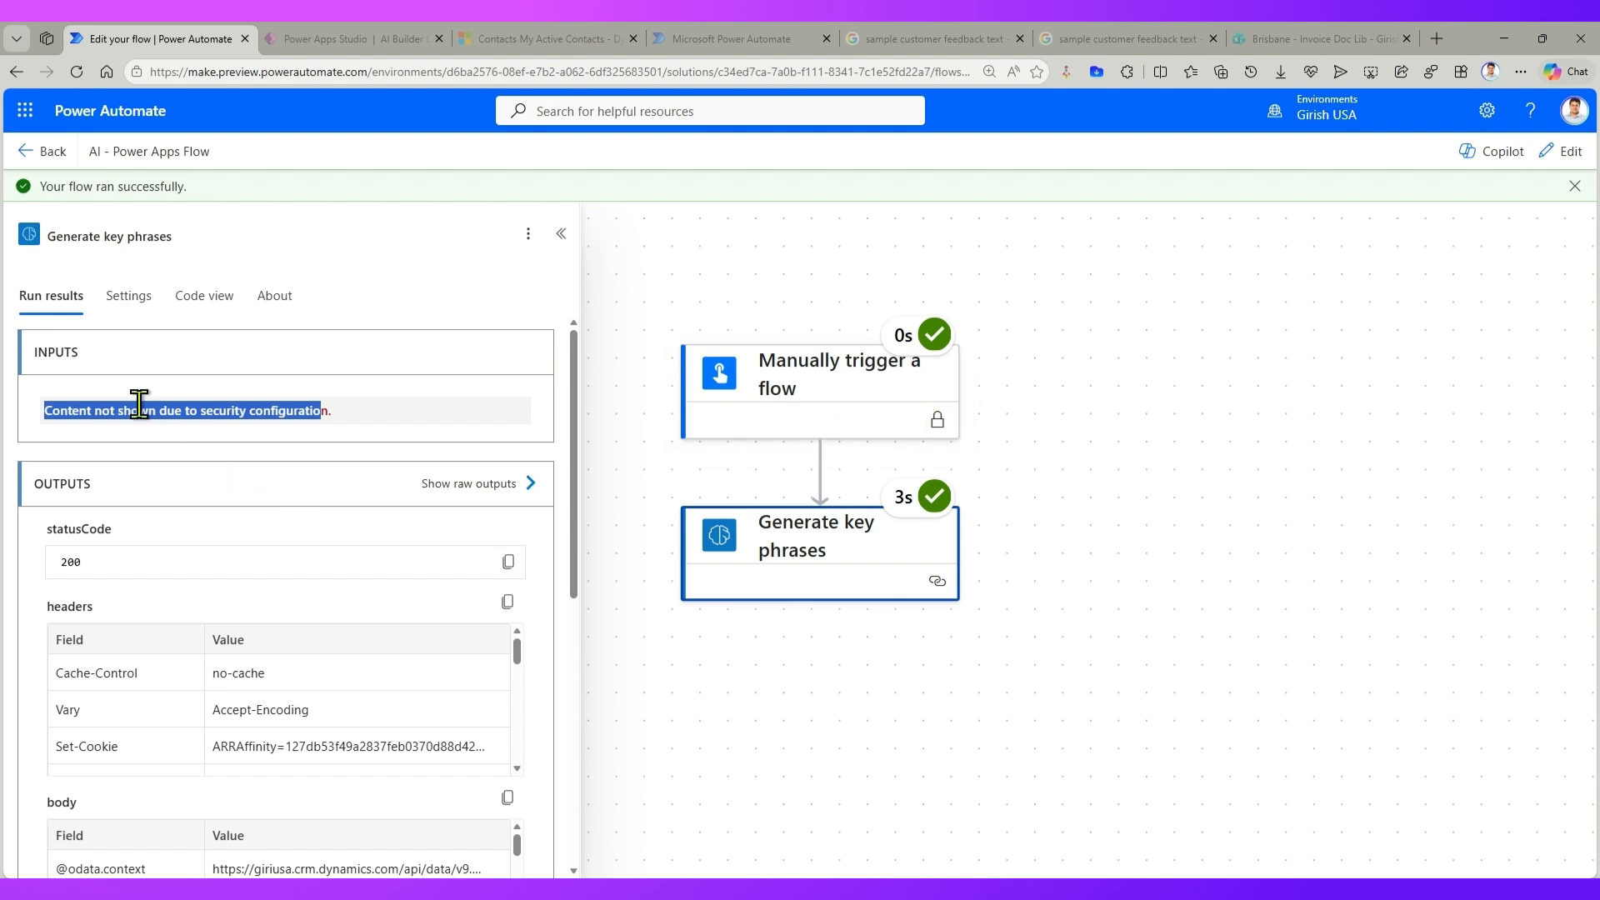
scroll(370, 592, "down", 5)
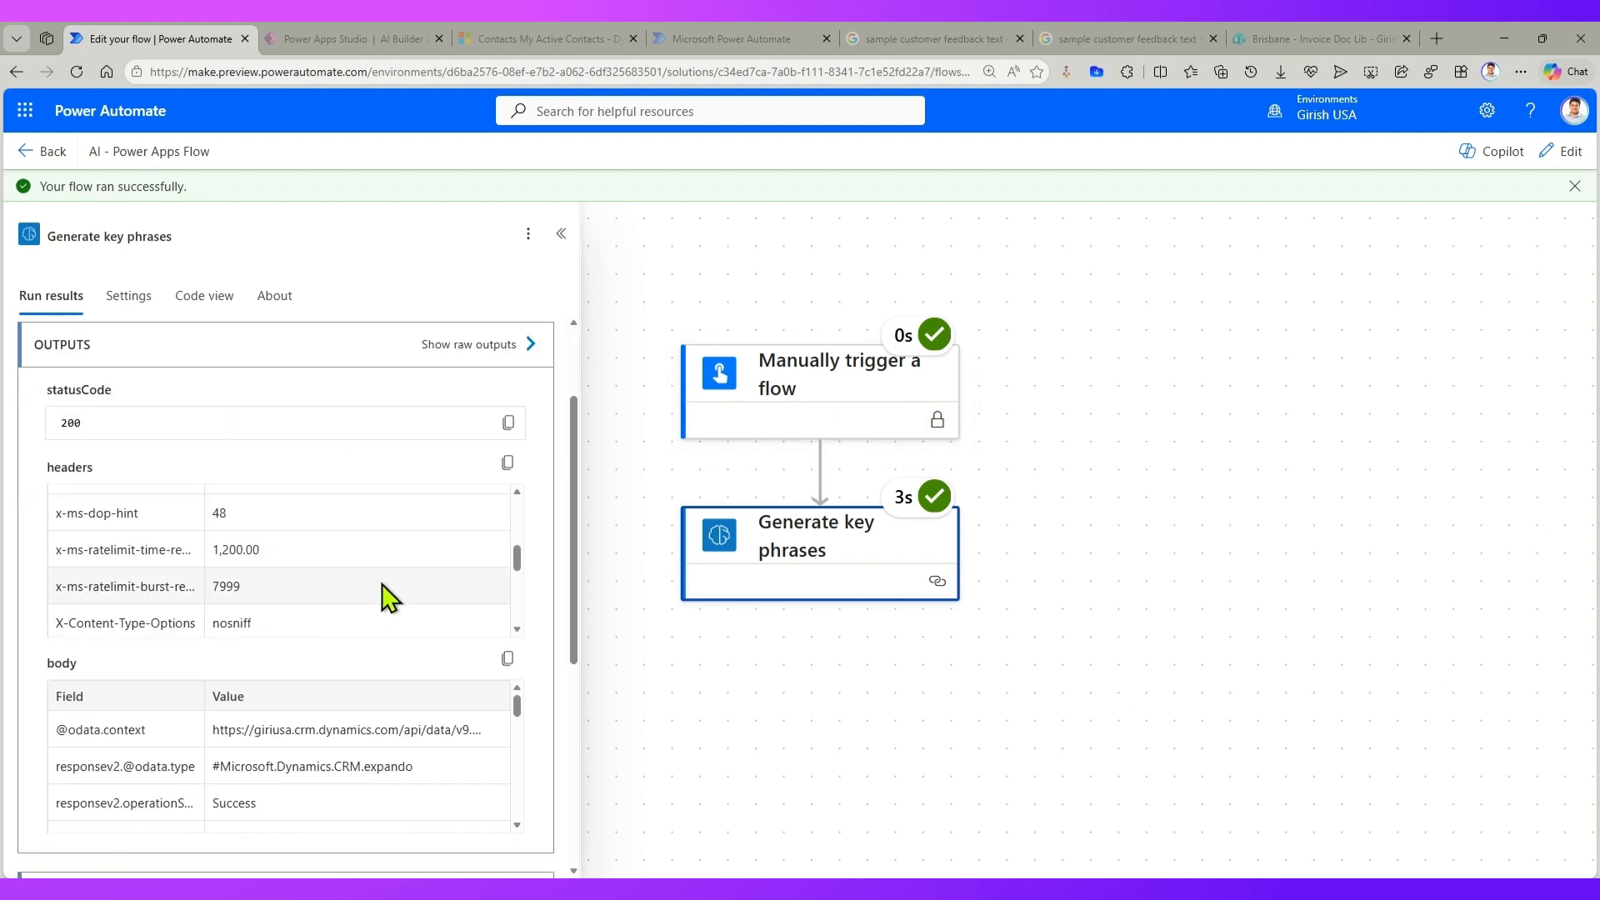
scroll(408, 575, "up", 3)
left_click(471, 345)
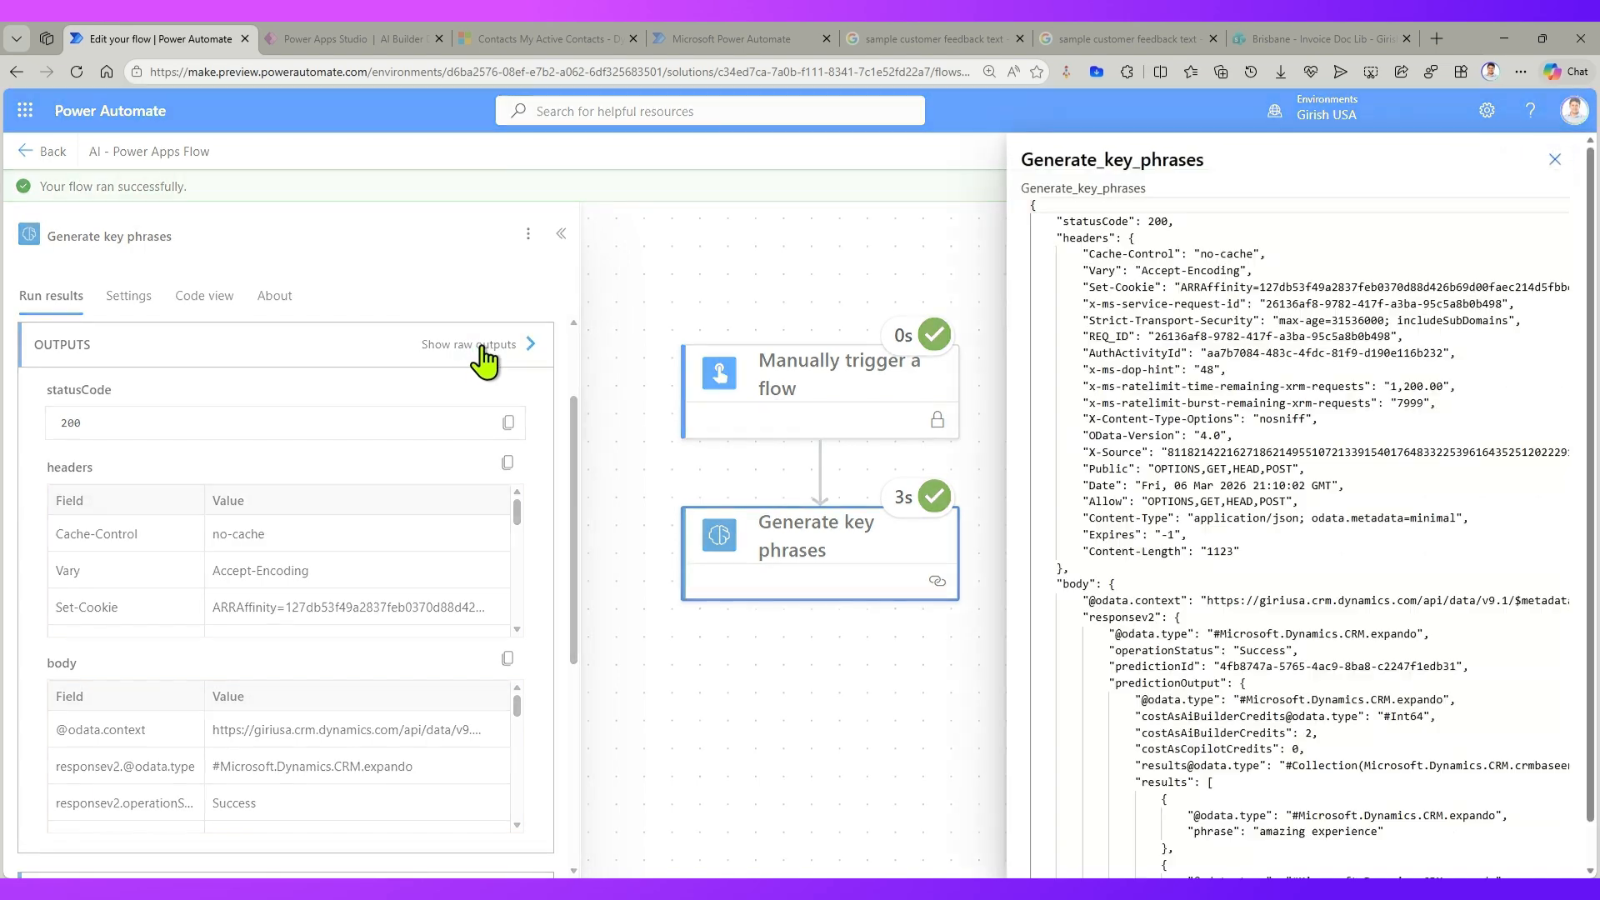
scroll(1232, 568, "down", 4)
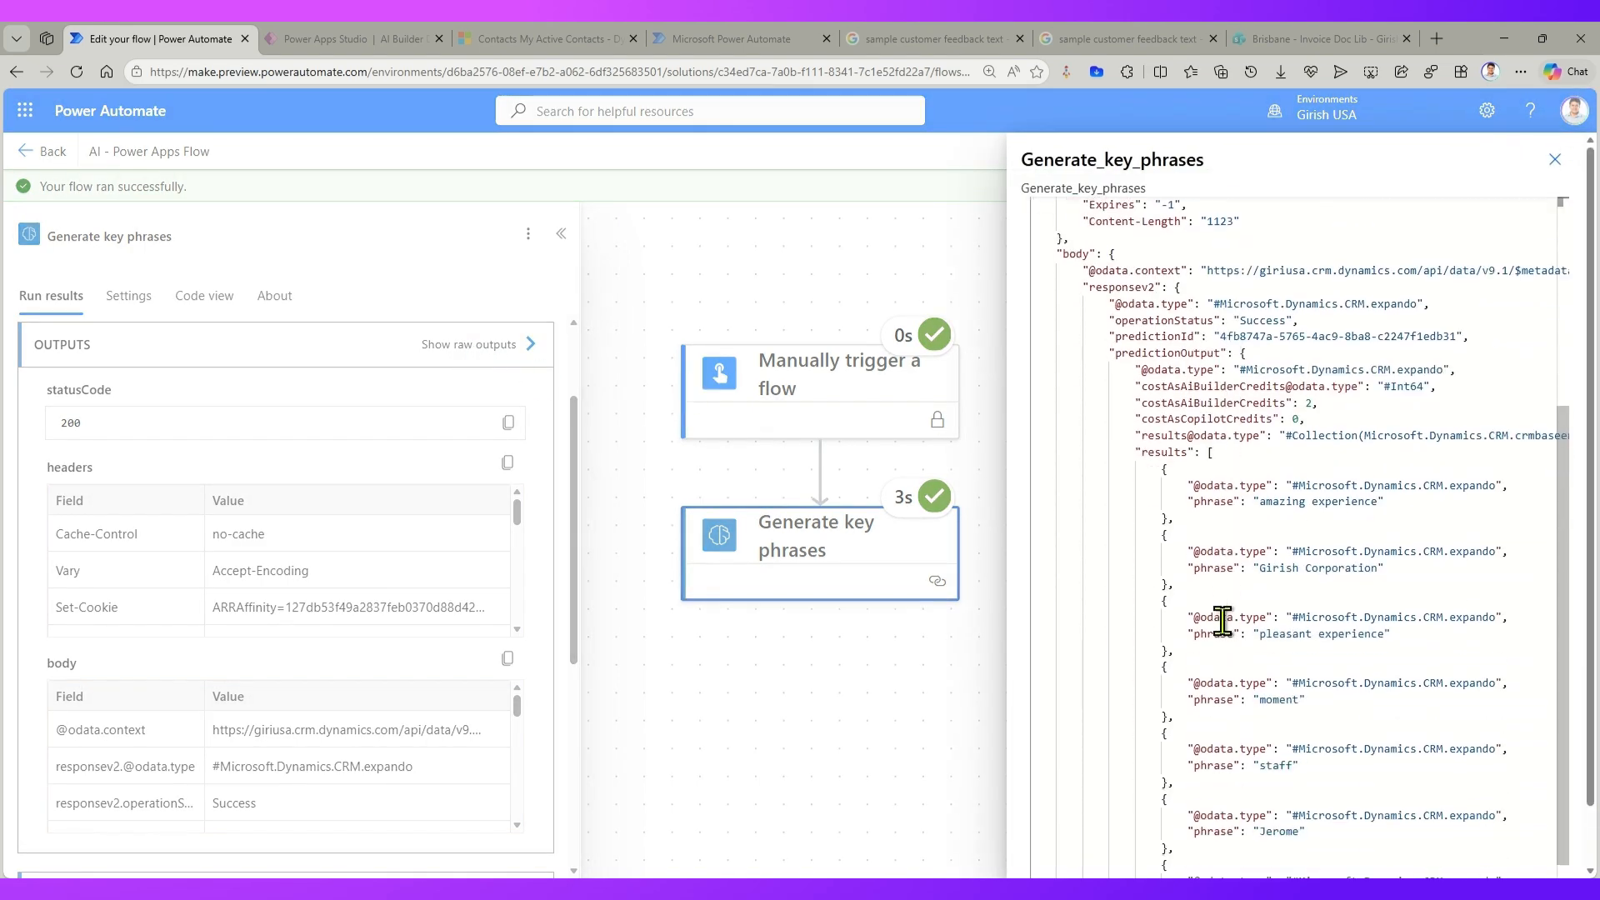
scroll(1222, 624, "up", 4)
left_click(1299, 515)
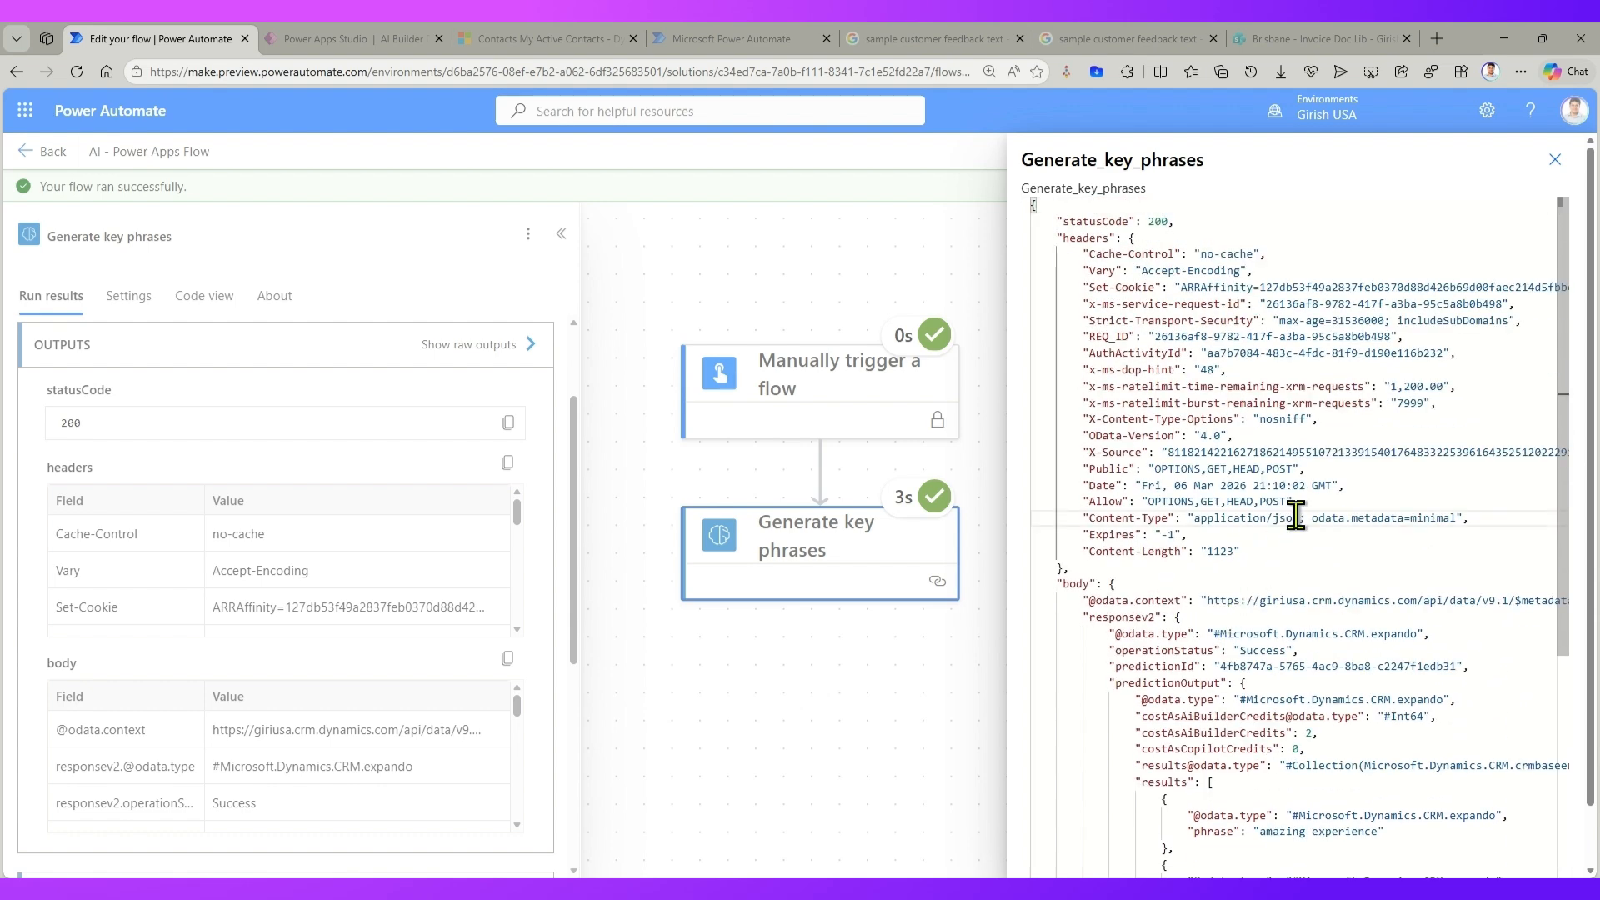
key("ctrl+a")
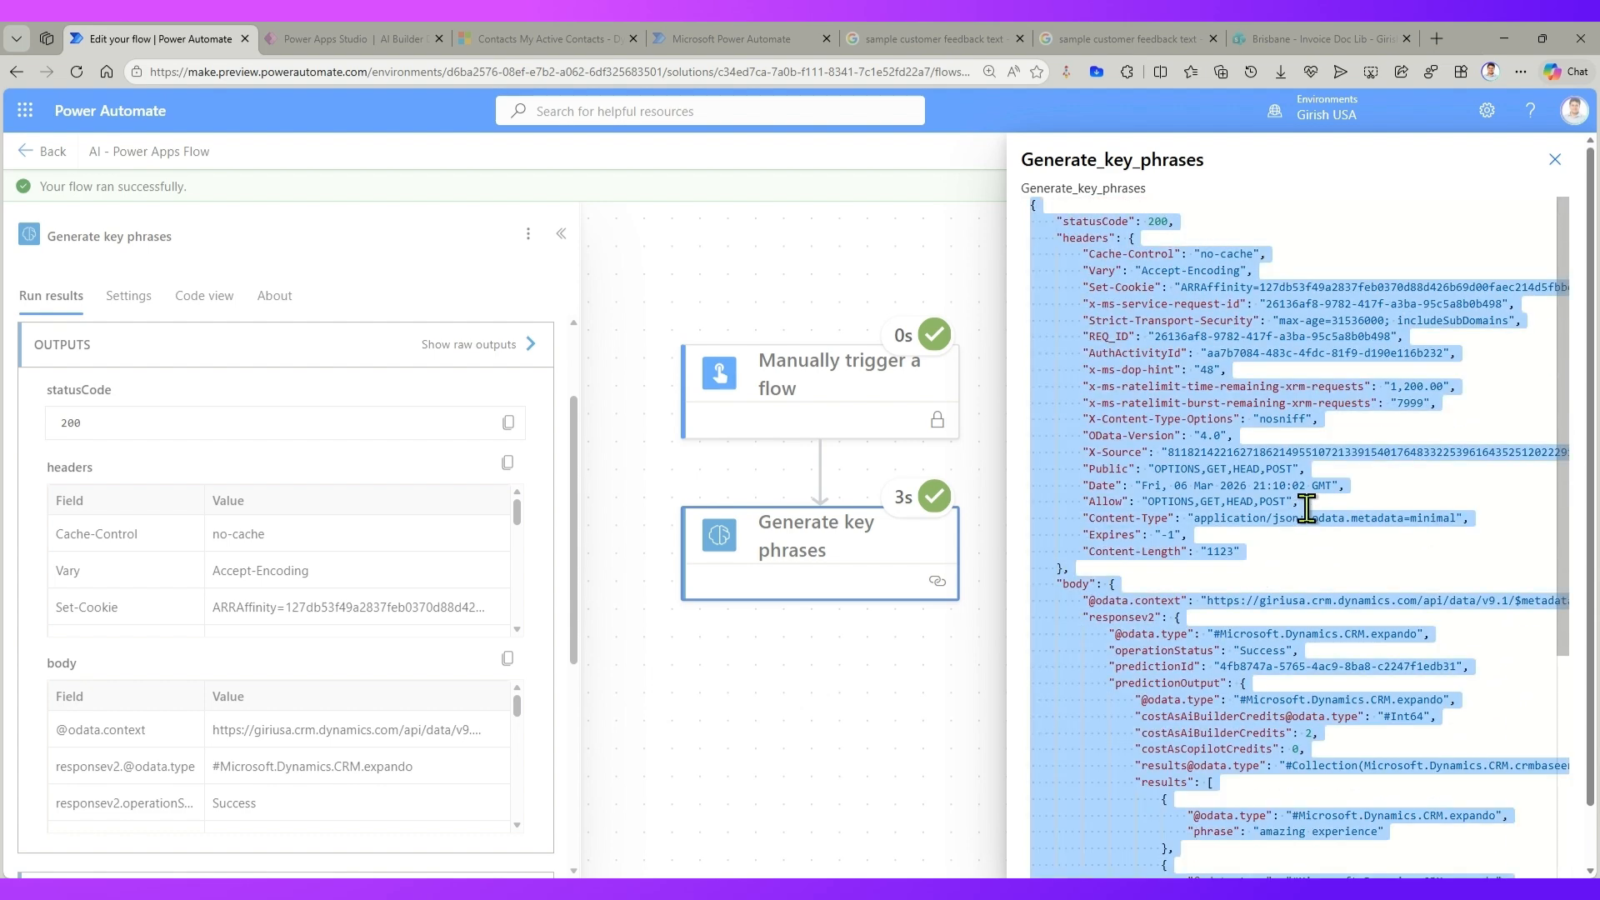
- Switch to JSONGrid Desktop and paste the copied raw outputs into its JSON editor
key("alt+Tab")
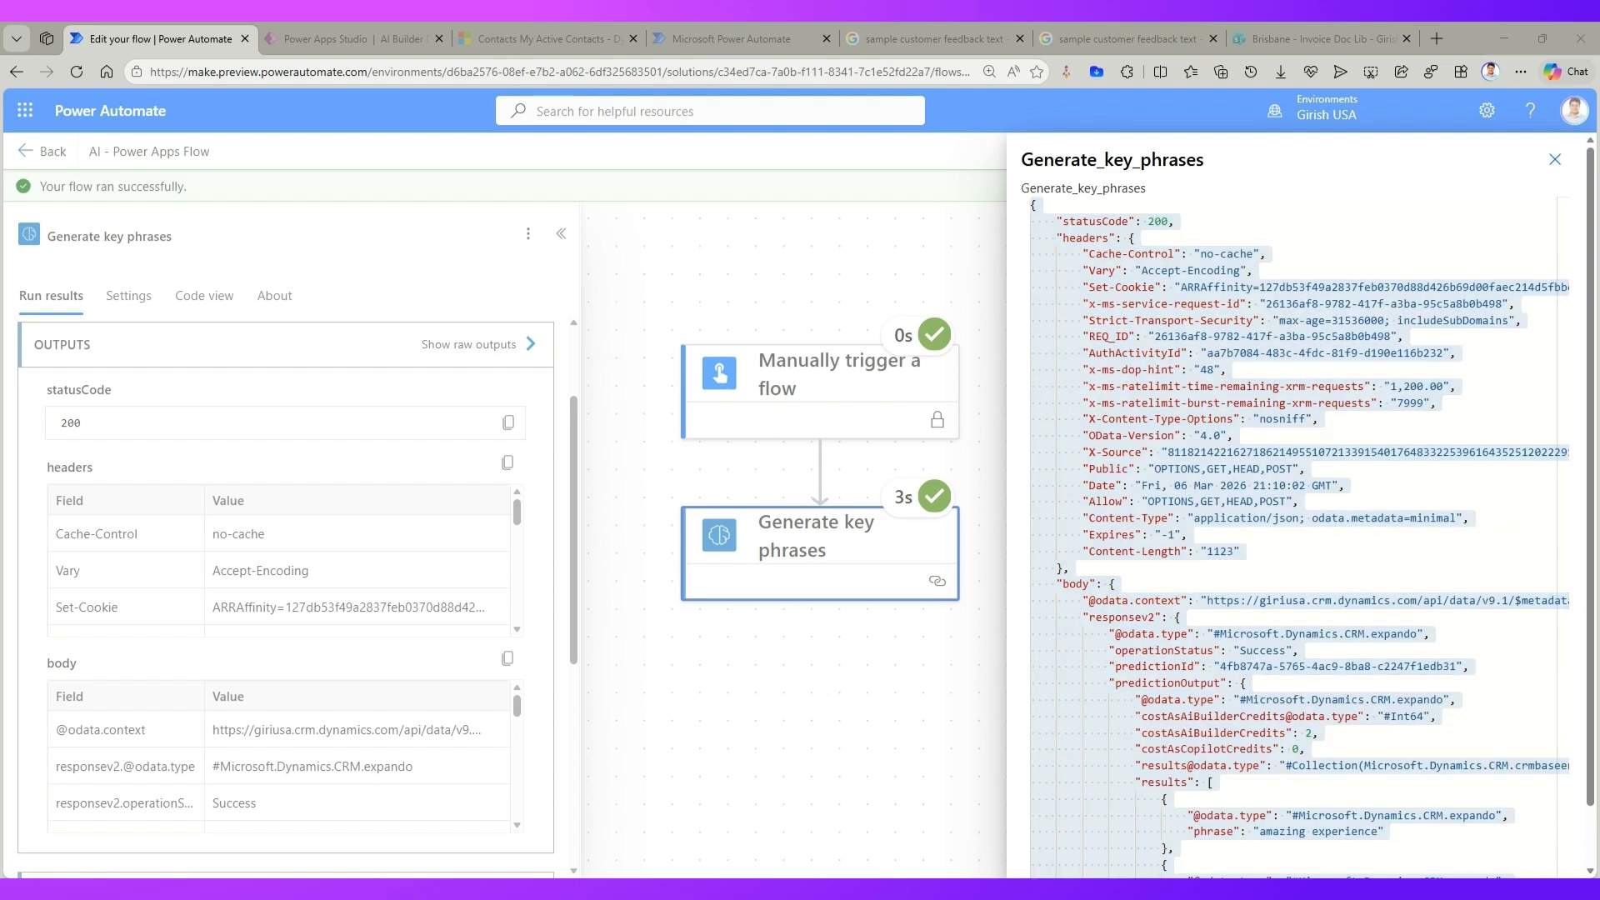
key("super")
type("json")
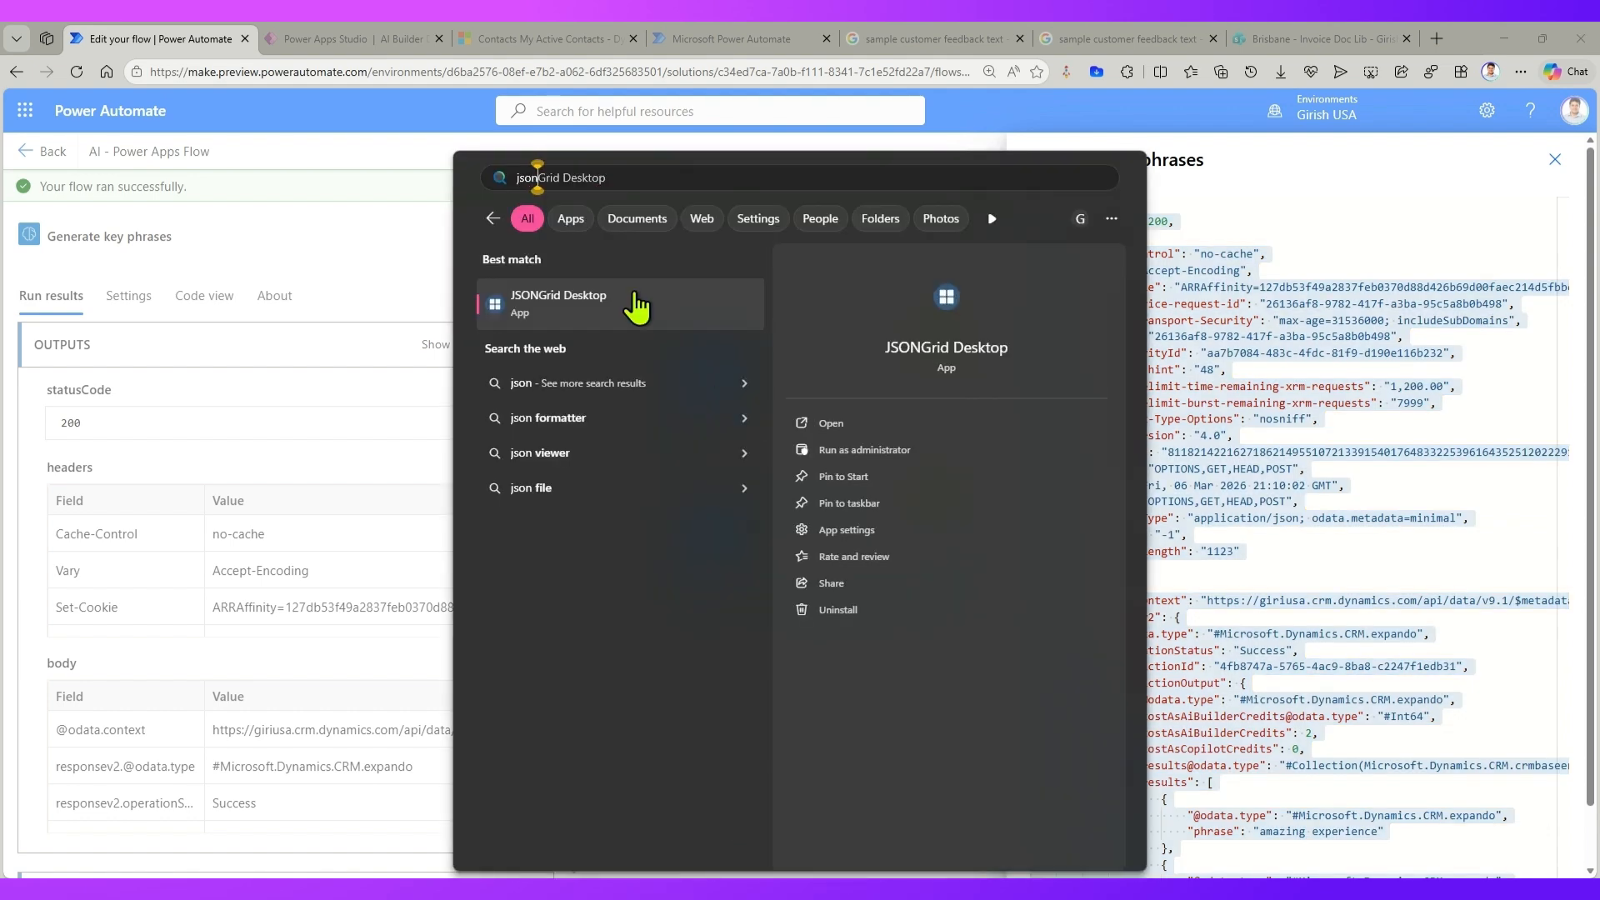
left_click(618, 305)
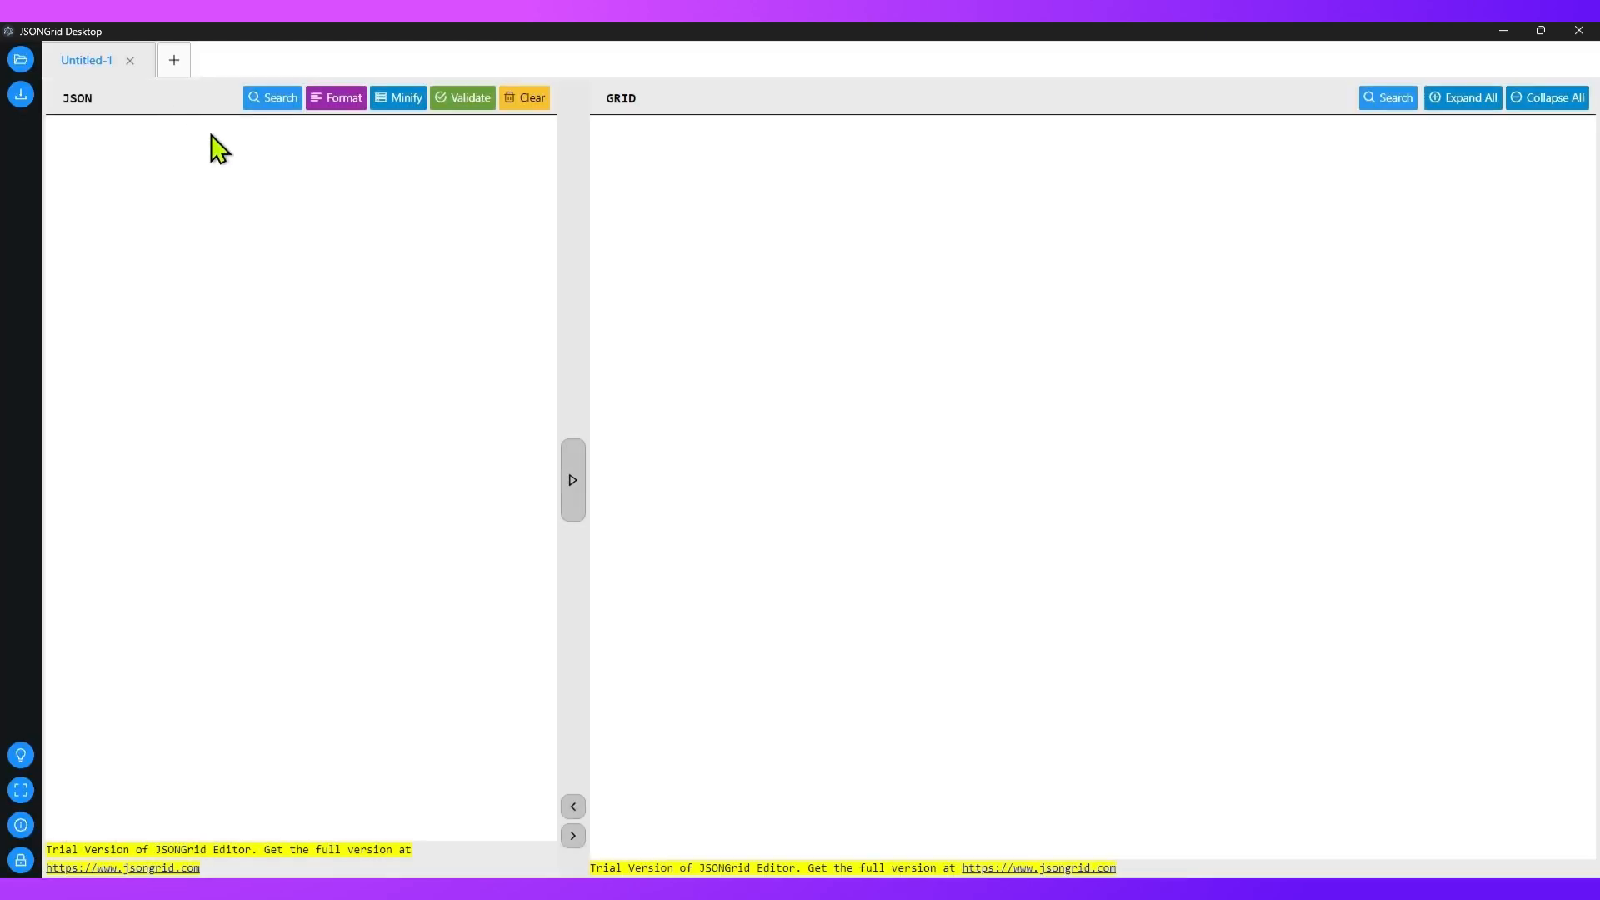
key("ctrl+v")
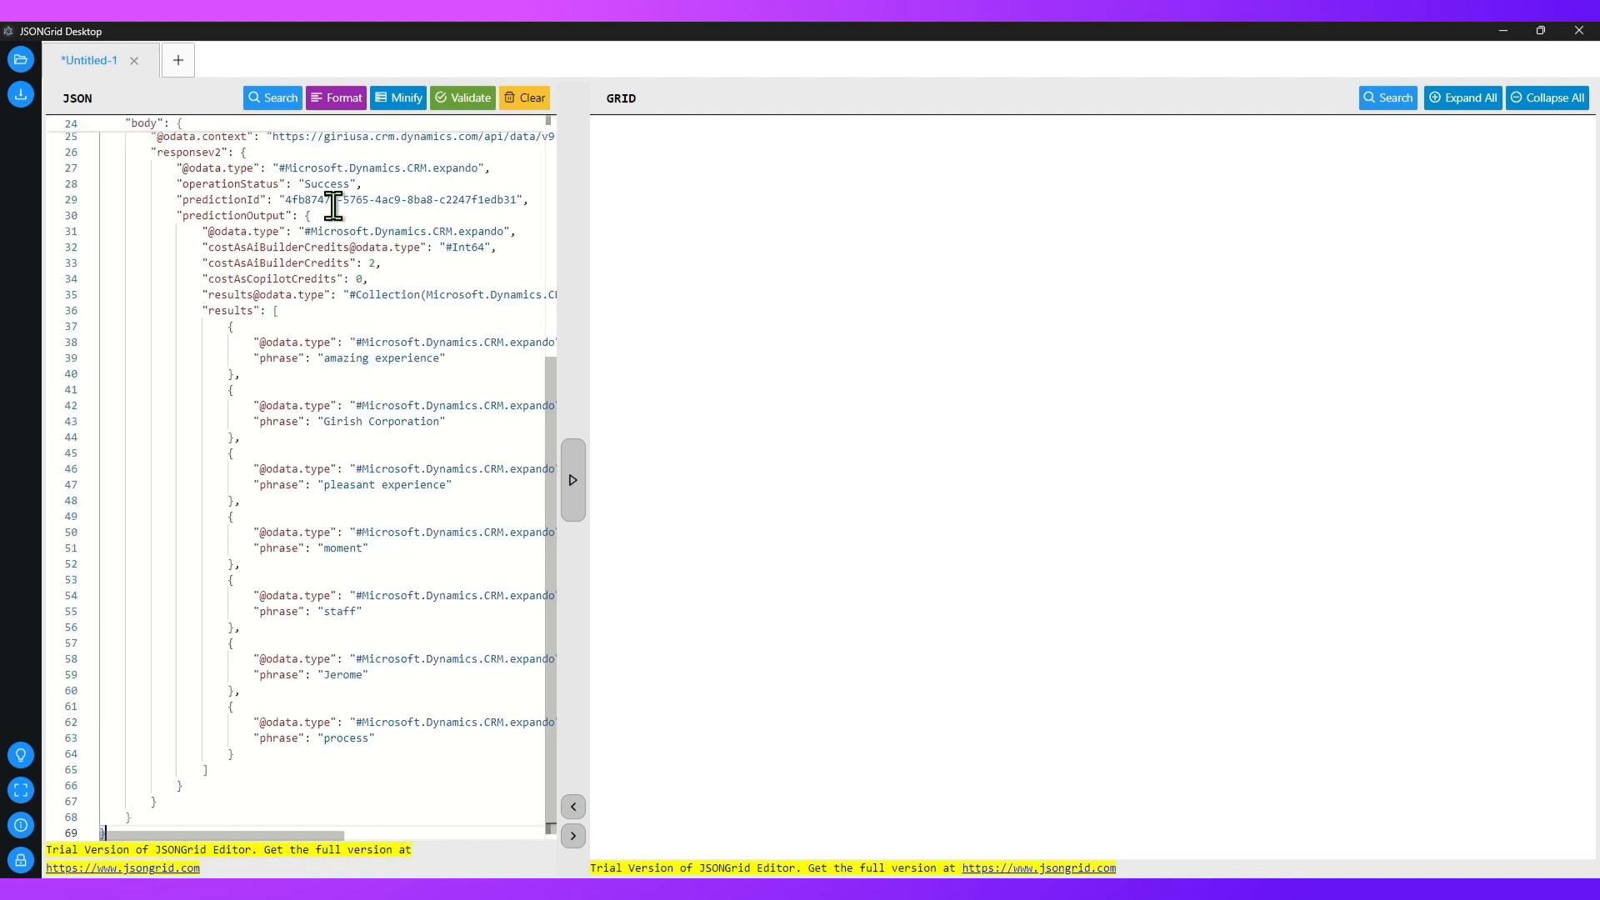
- Convert the pasted JSON into the grid view and expand body, responsev2, predictionOutput and results to examine the key phrases
left_click(573, 483)
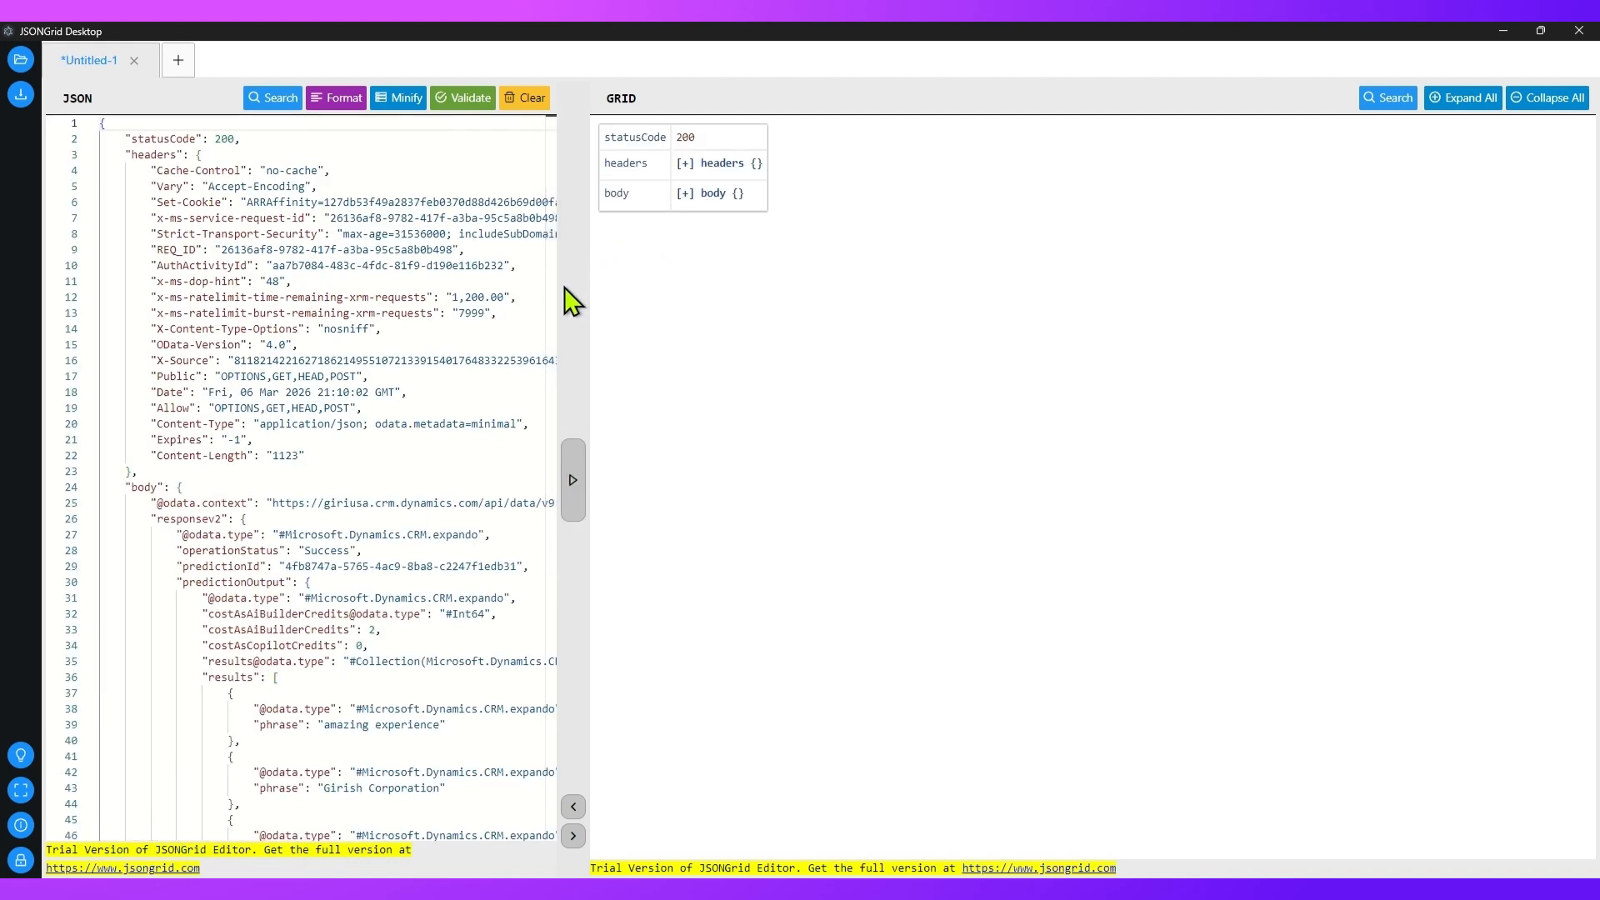
left_click(683, 192)
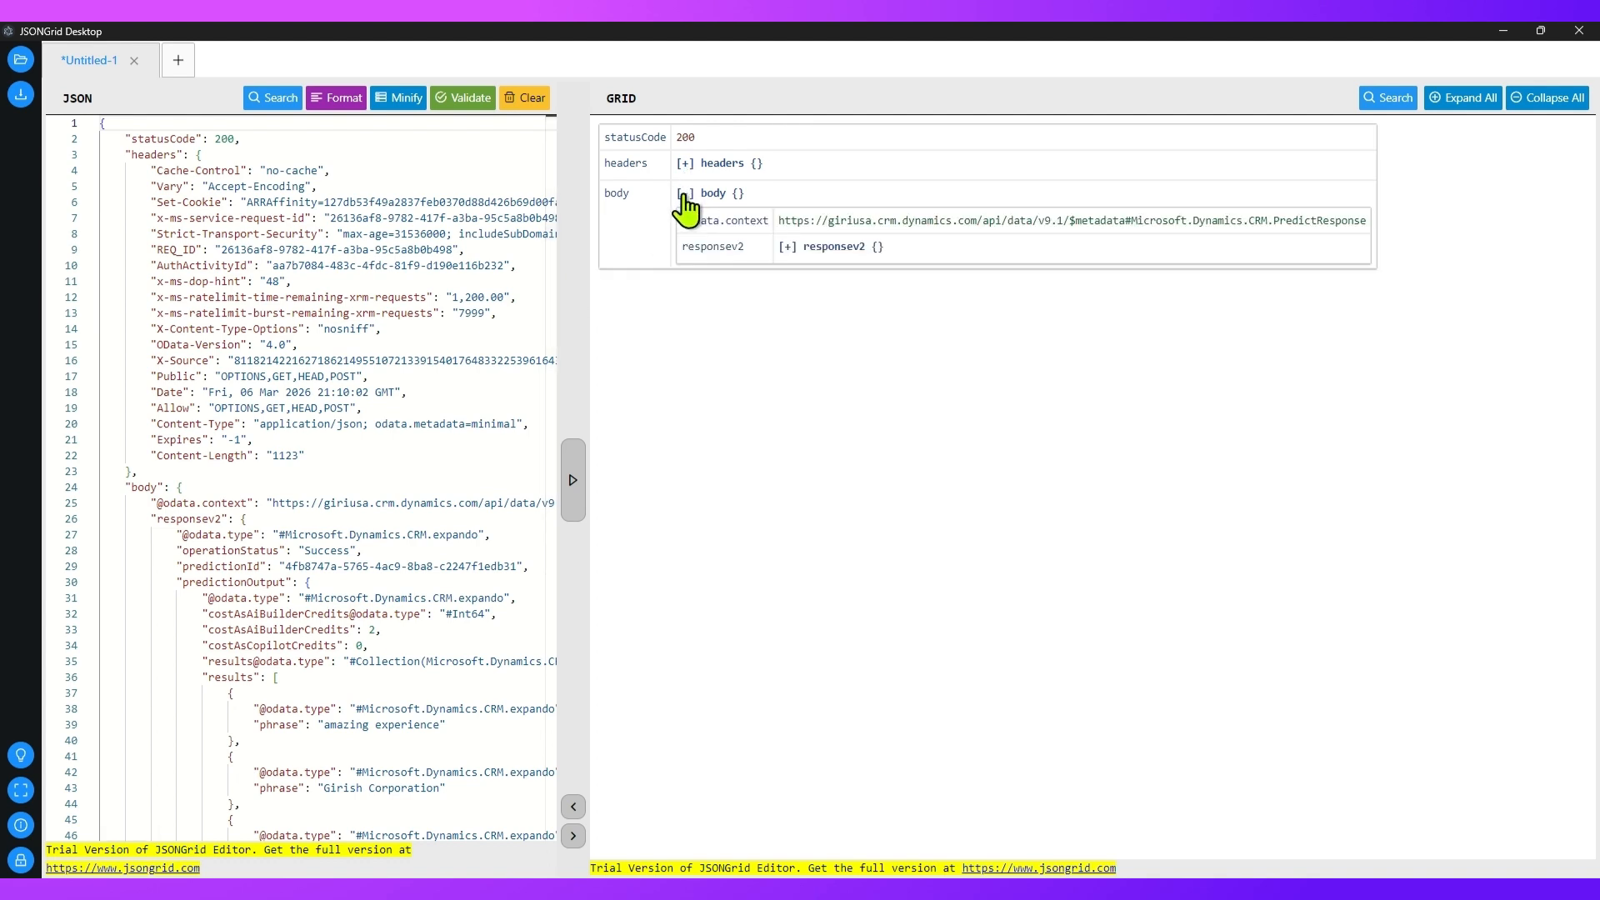
left_click(786, 247)
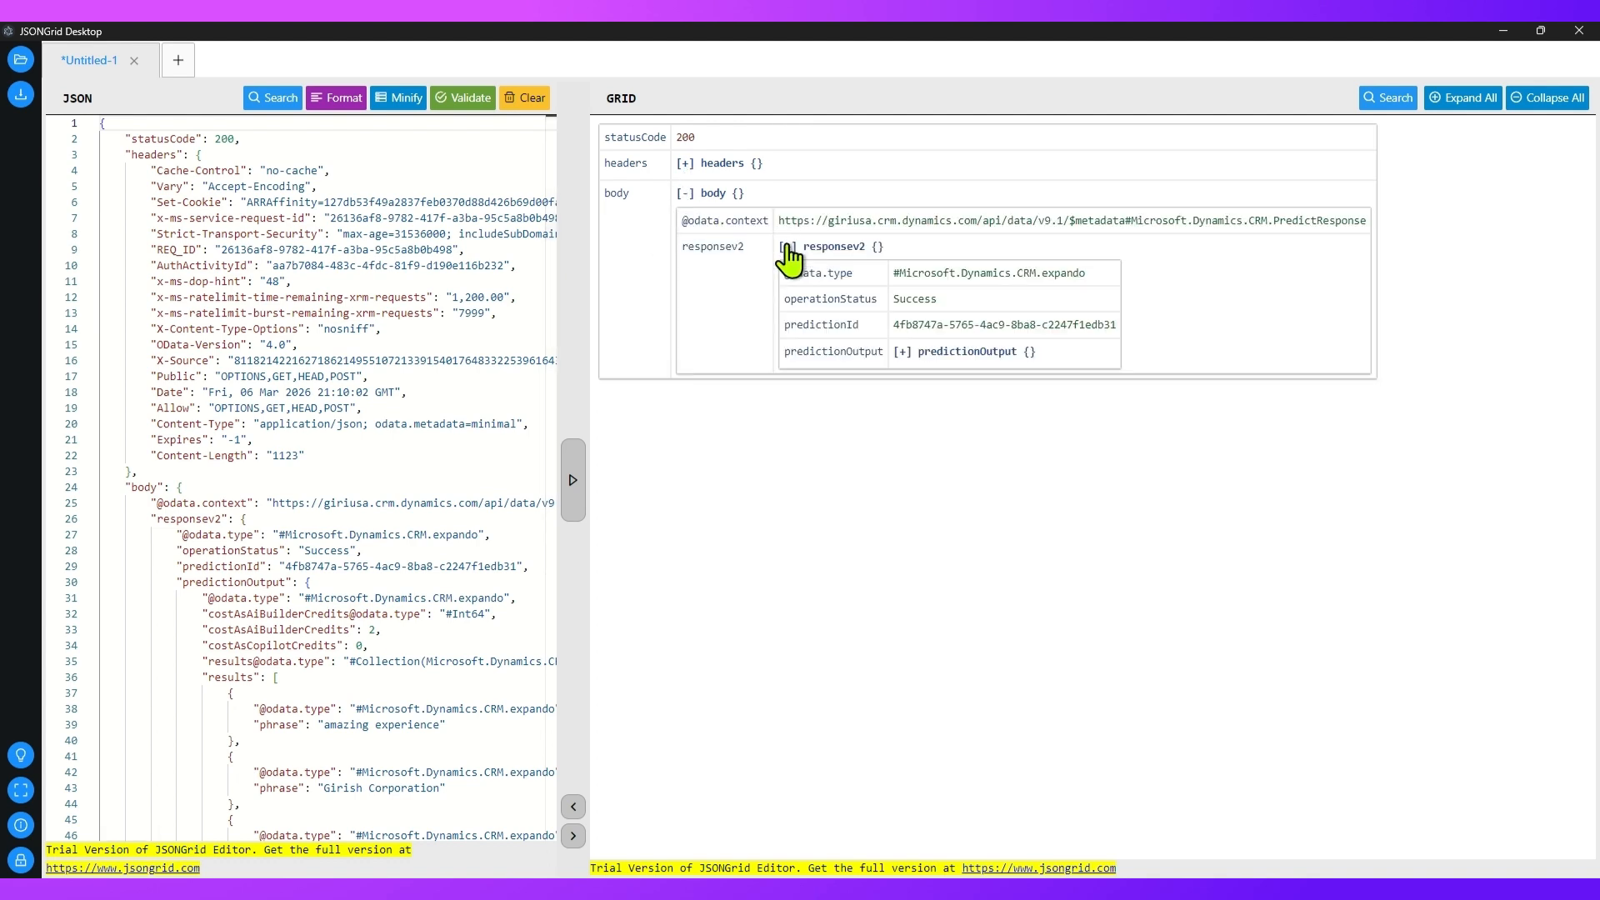
left_click(901, 353)
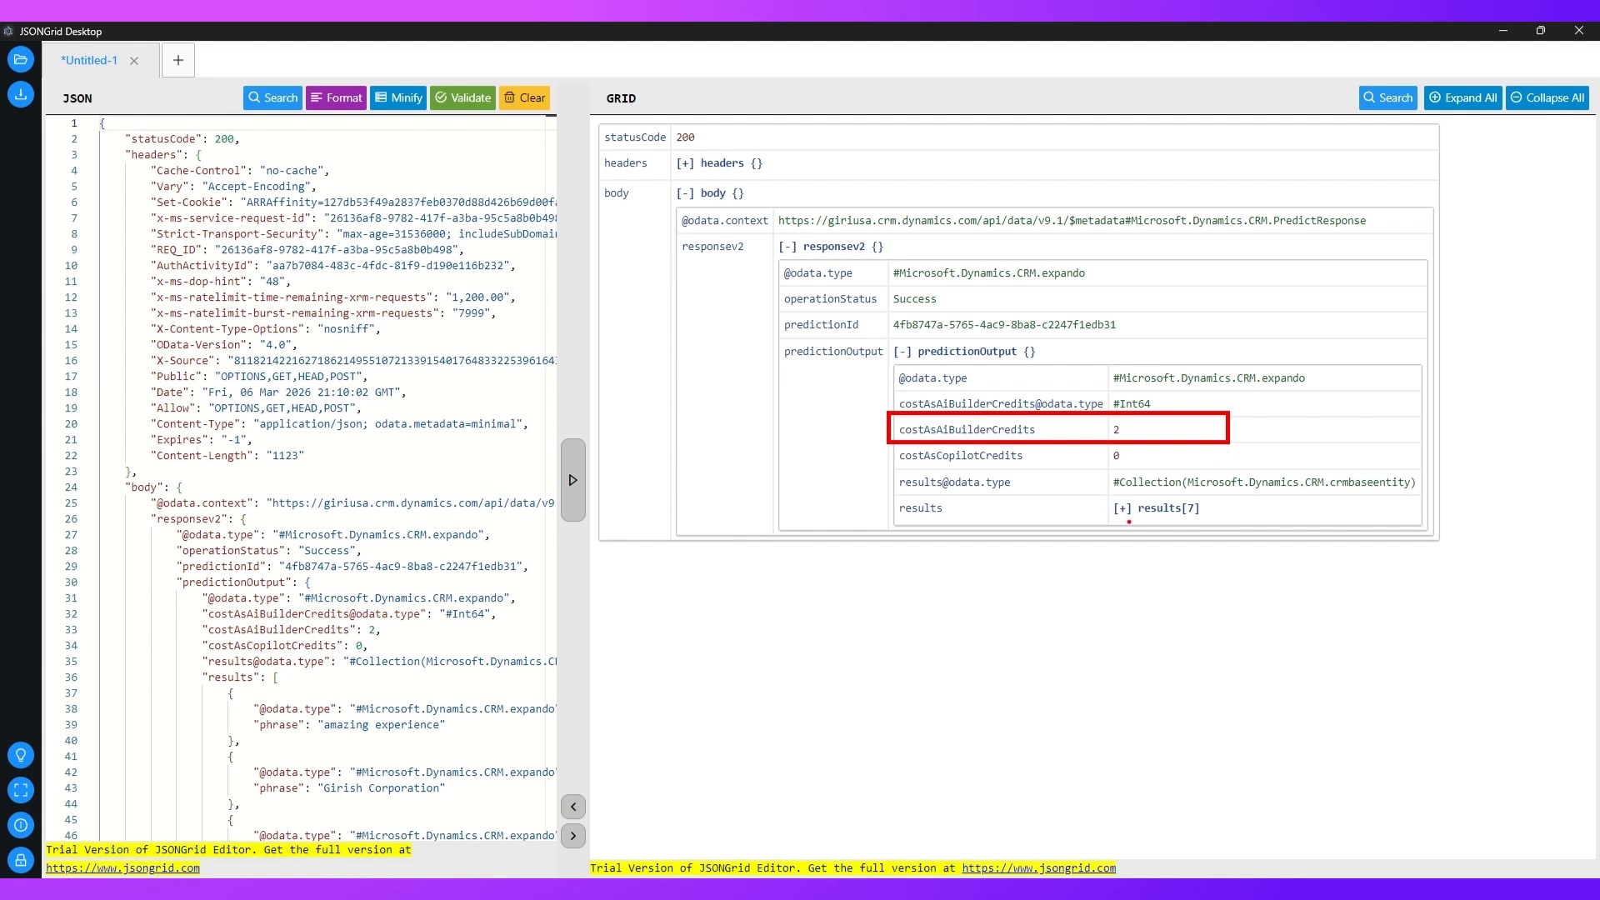
left_click(1121, 508)
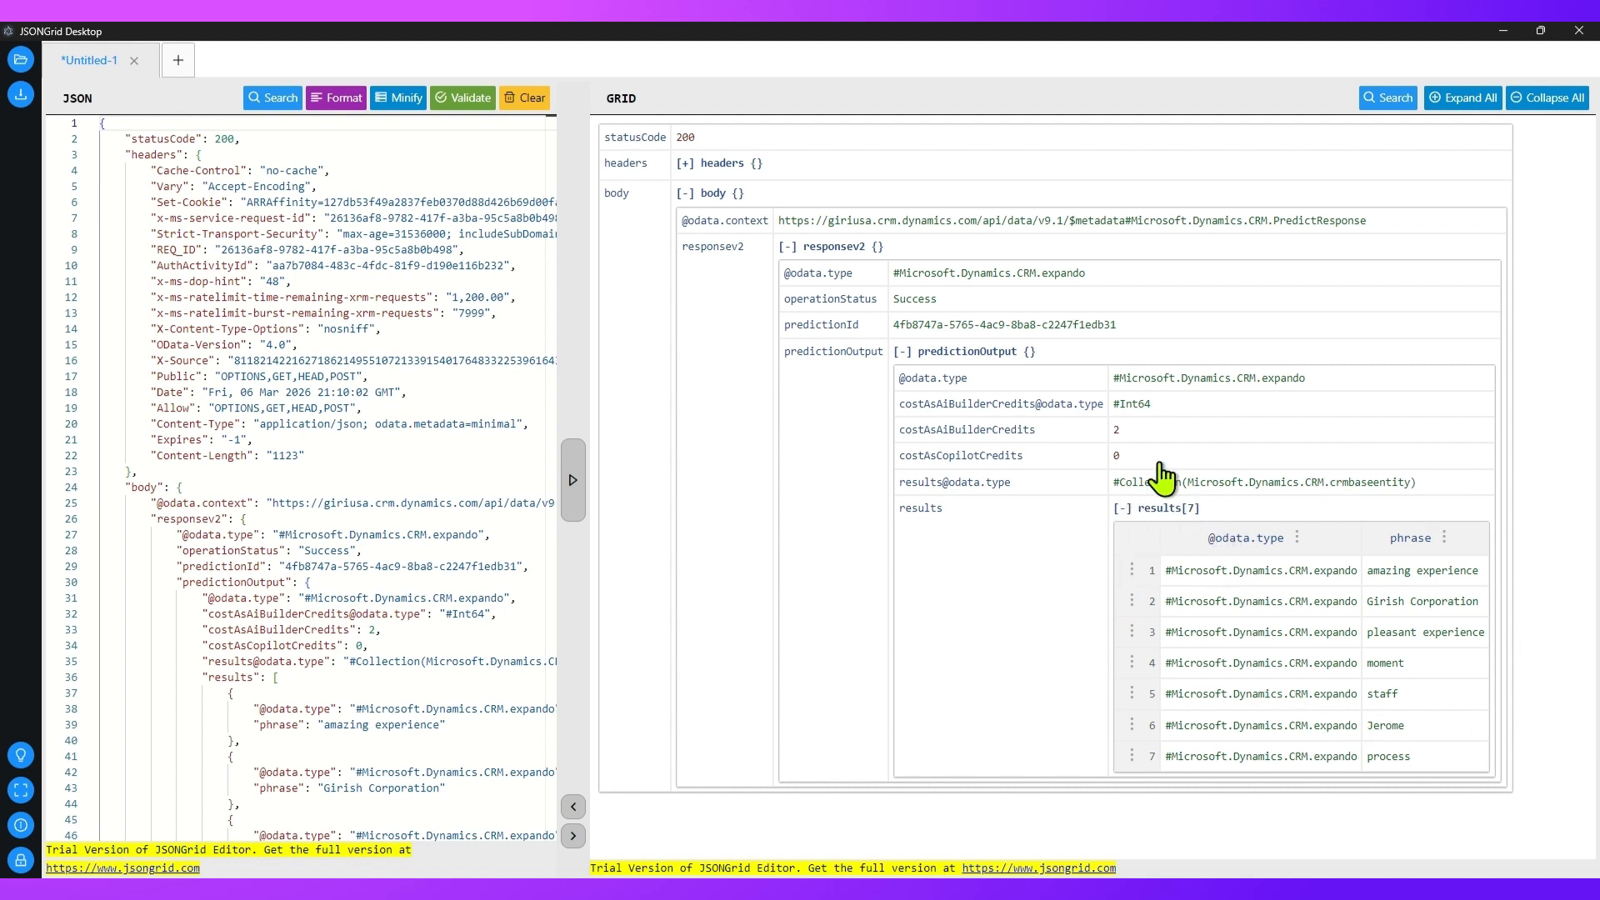
- Return to Power Automate, reopen the flow for editing, and add a Data Operation Compose action after Generate key phrases
left_click(1503, 30)
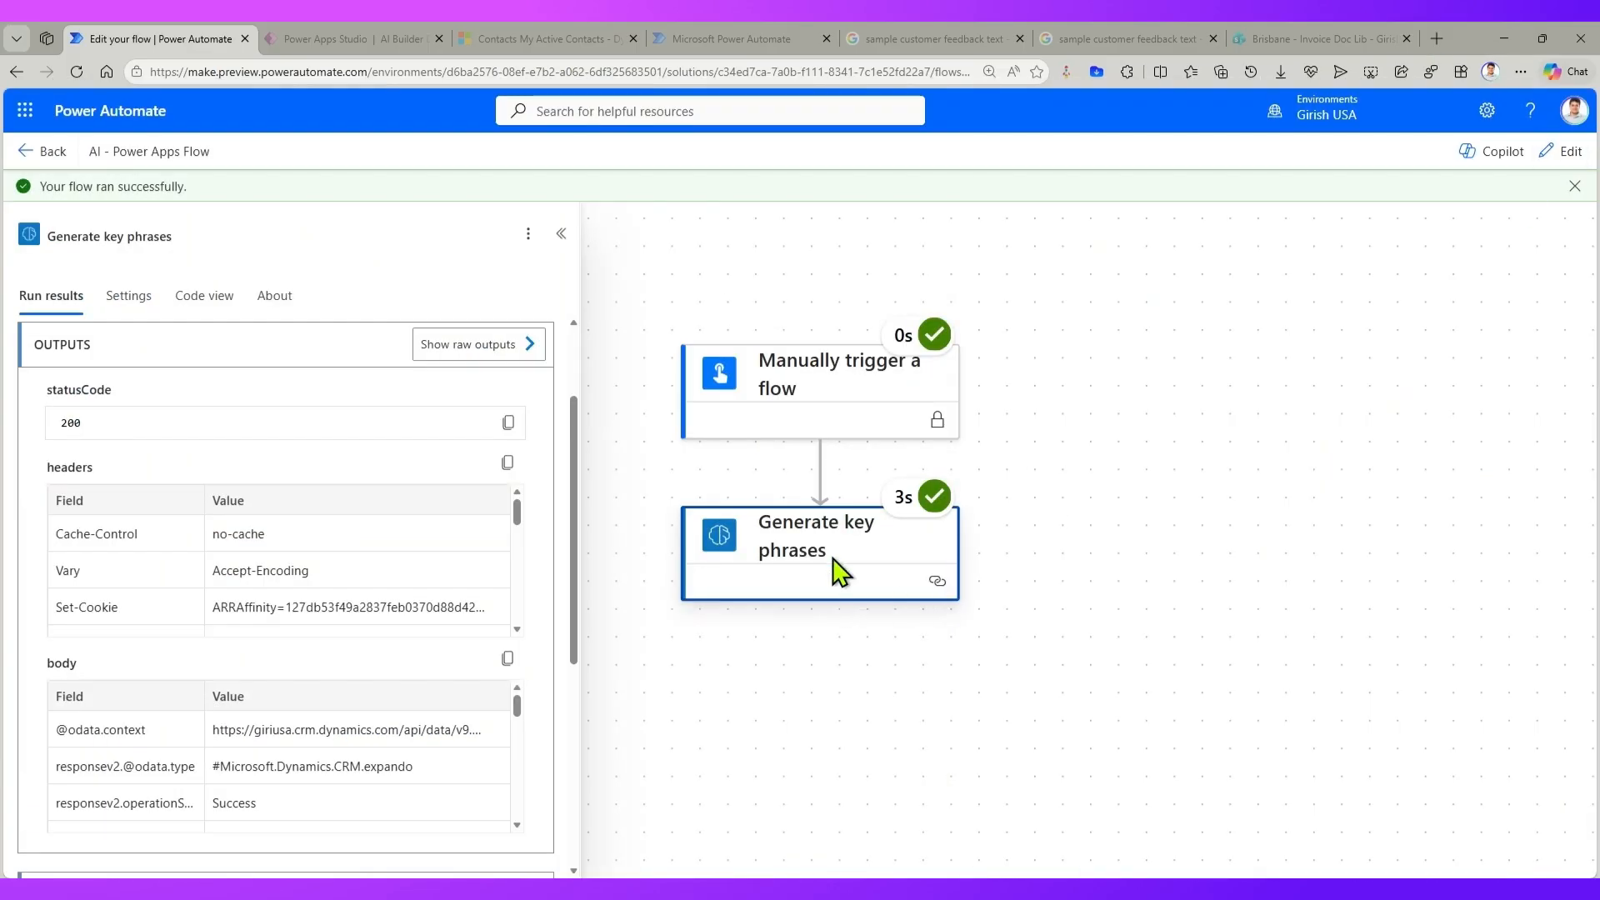
left_click(1559, 153)
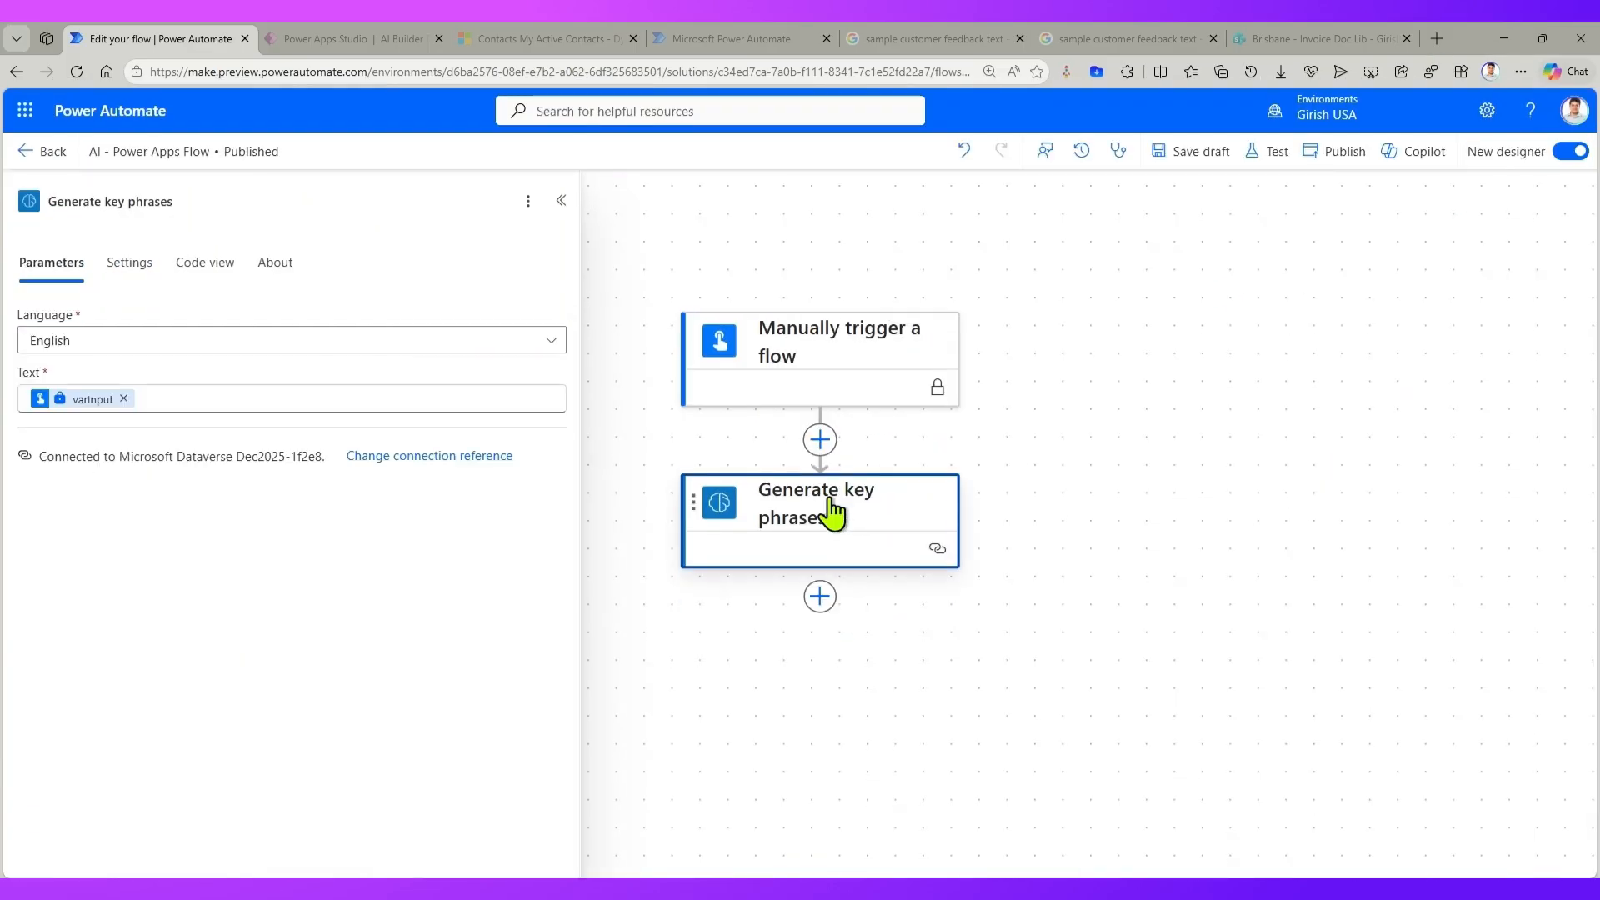
left_click(820, 597)
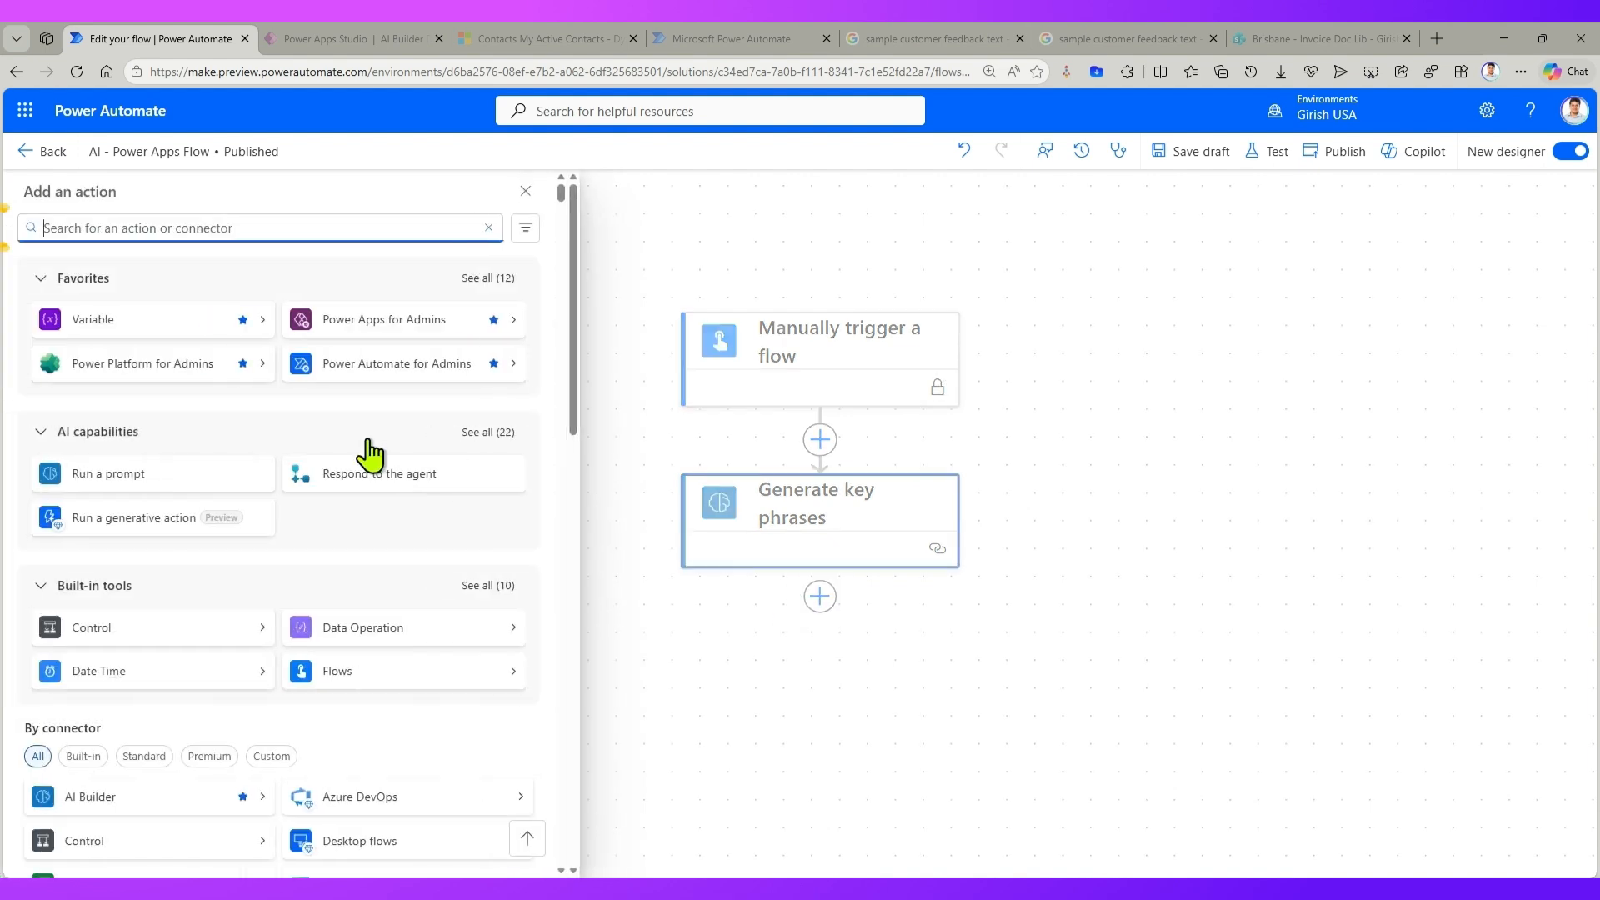
type("compose")
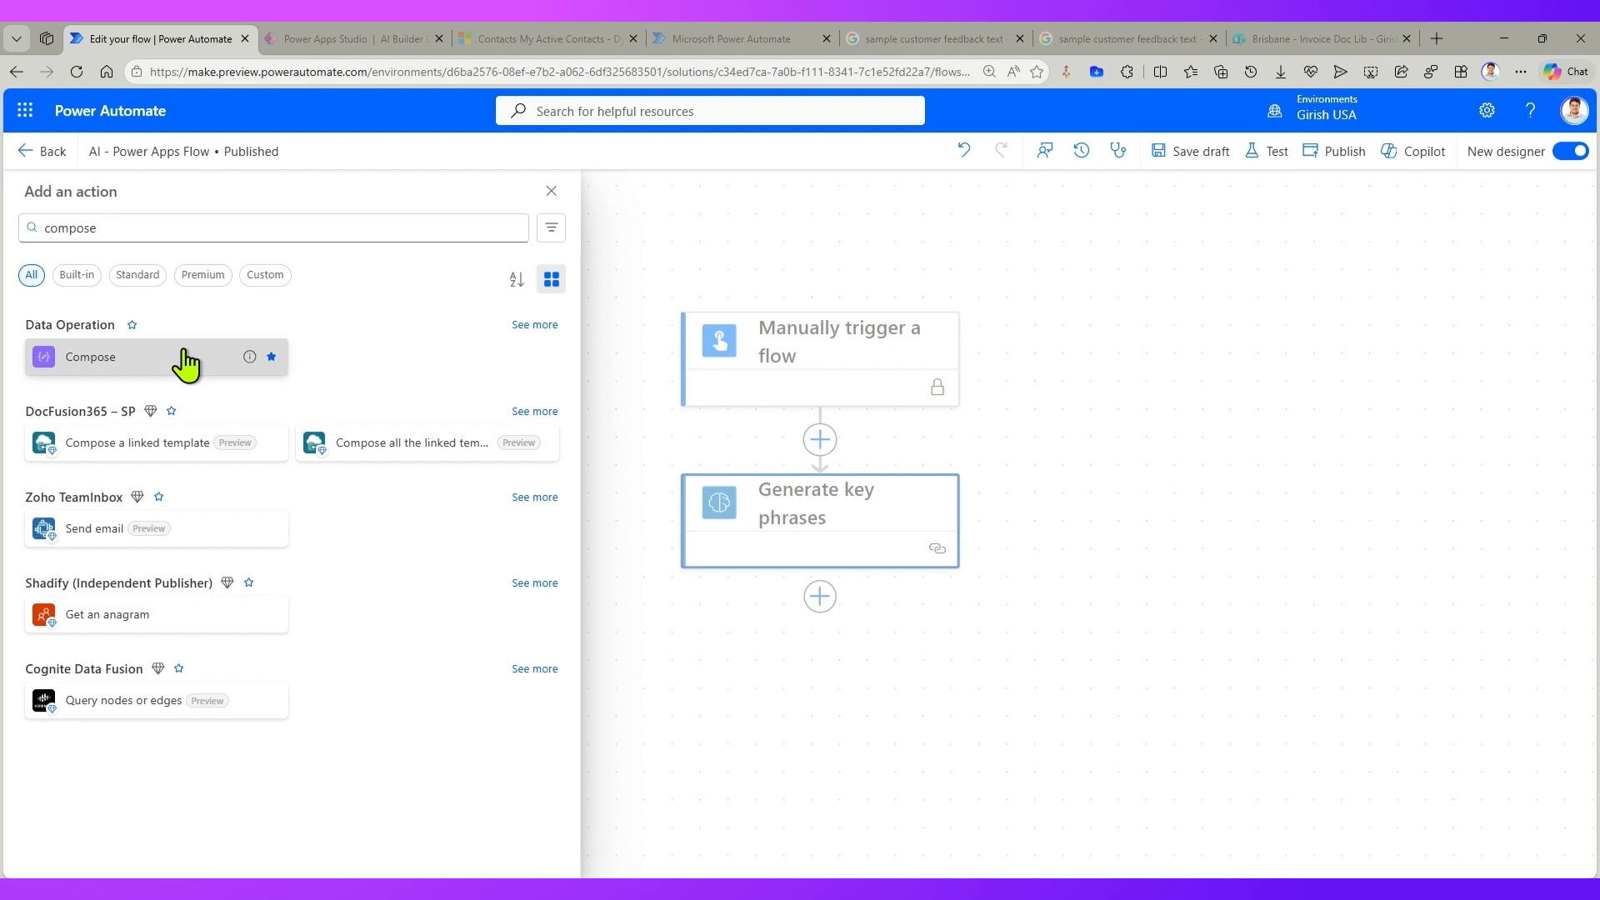
left_click(188, 358)
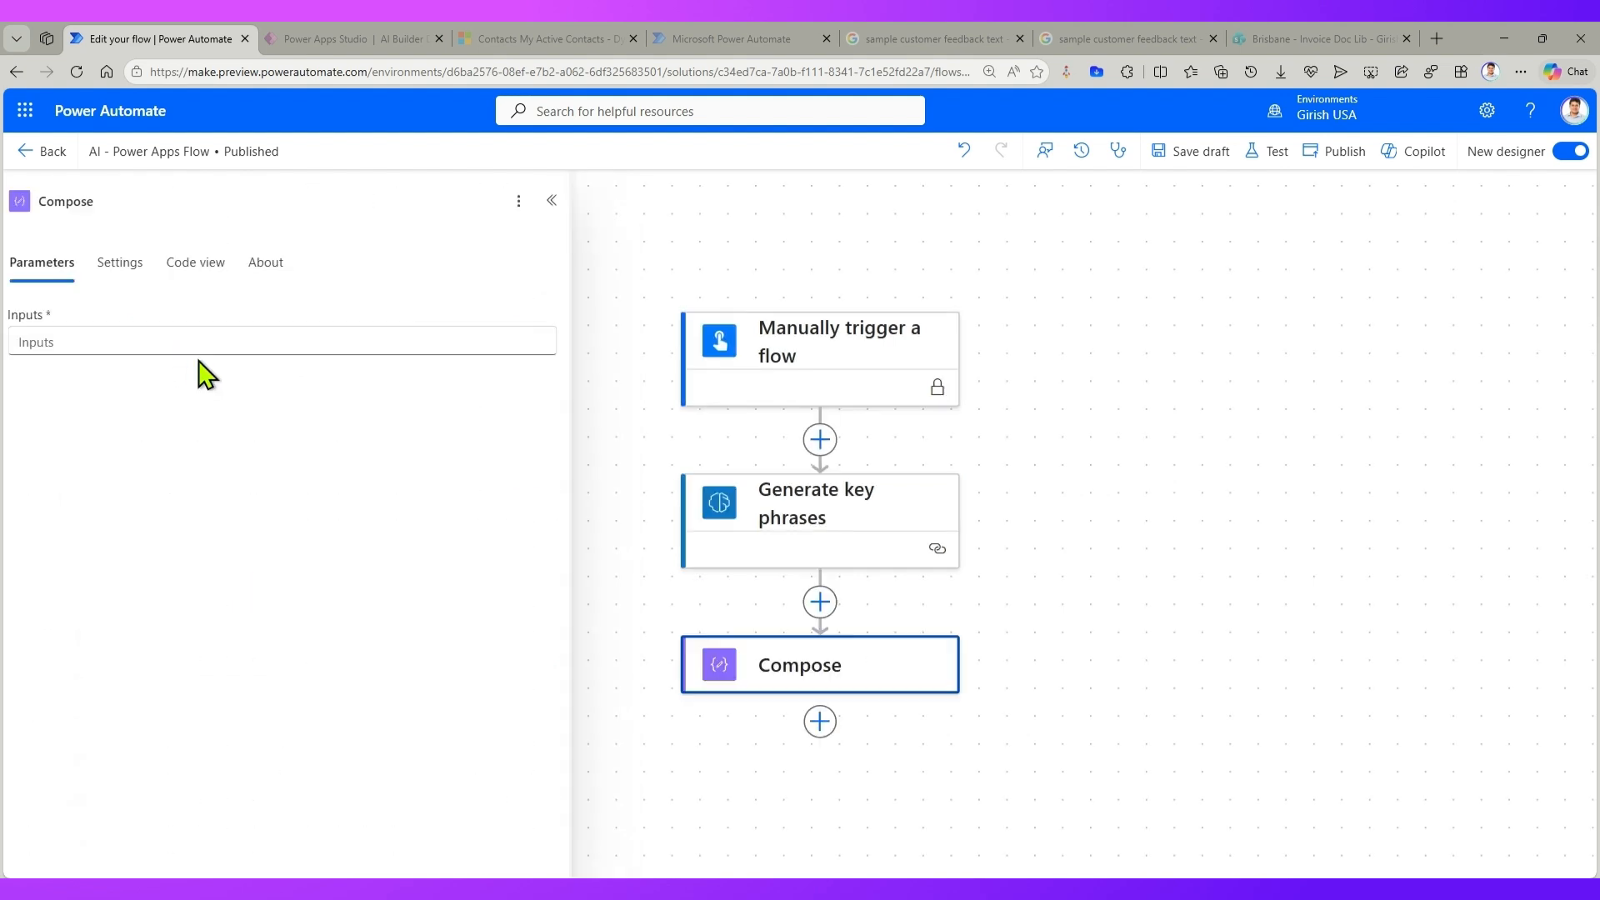
- Set the Compose action's Inputs to the Key phrase dynamic content from Generate key phrases
left_click(357, 336)
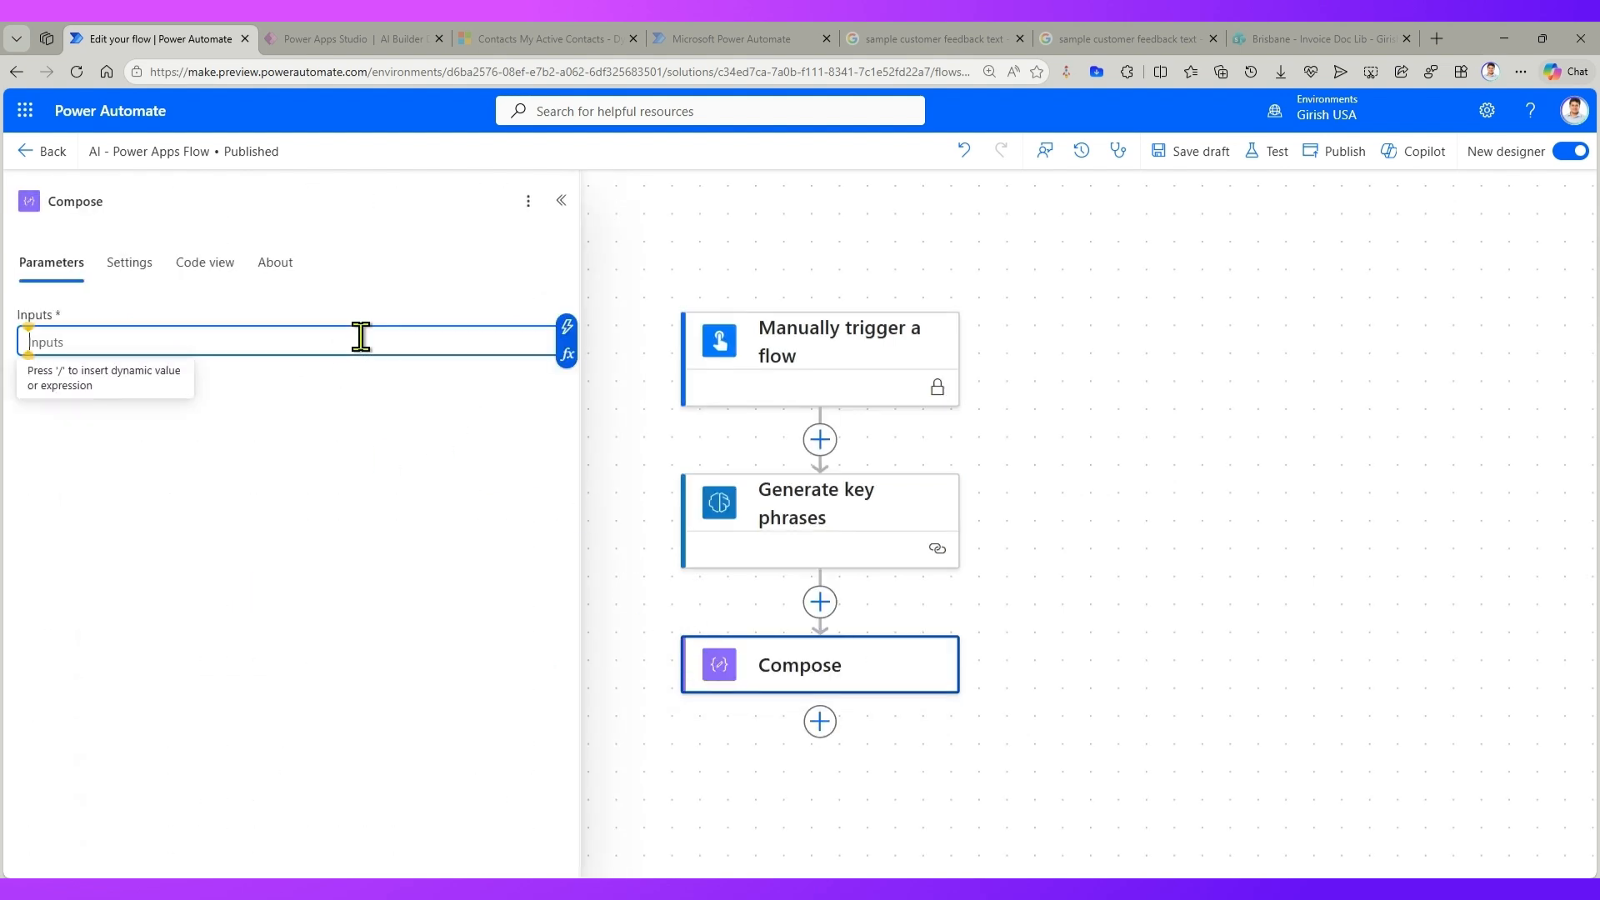
left_click(568, 329)
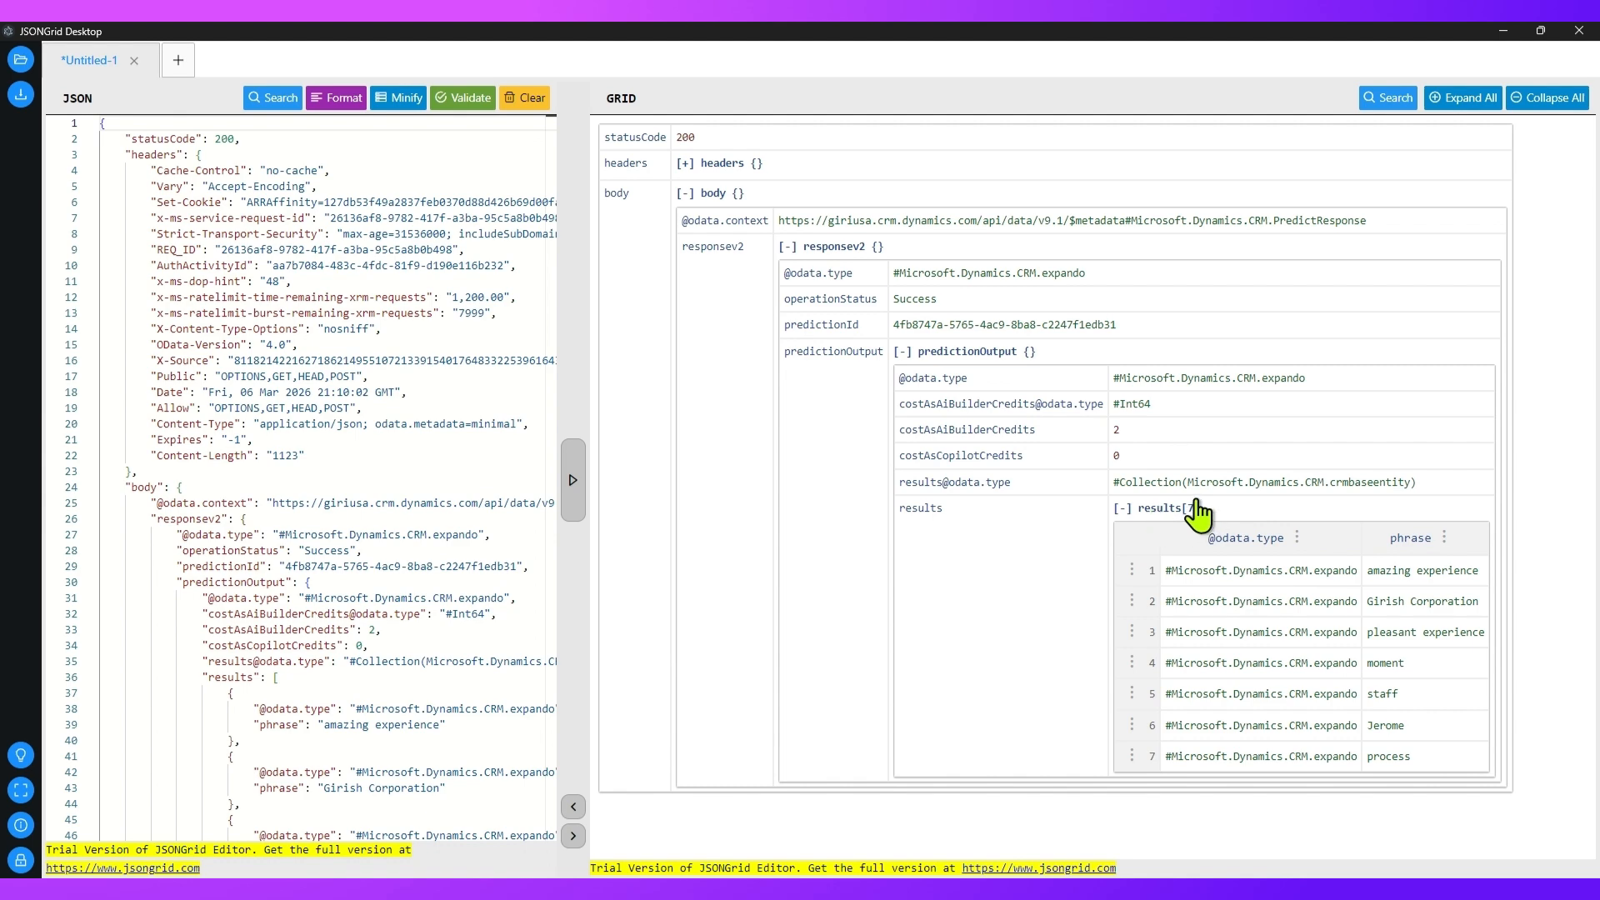
left_click(1502, 30)
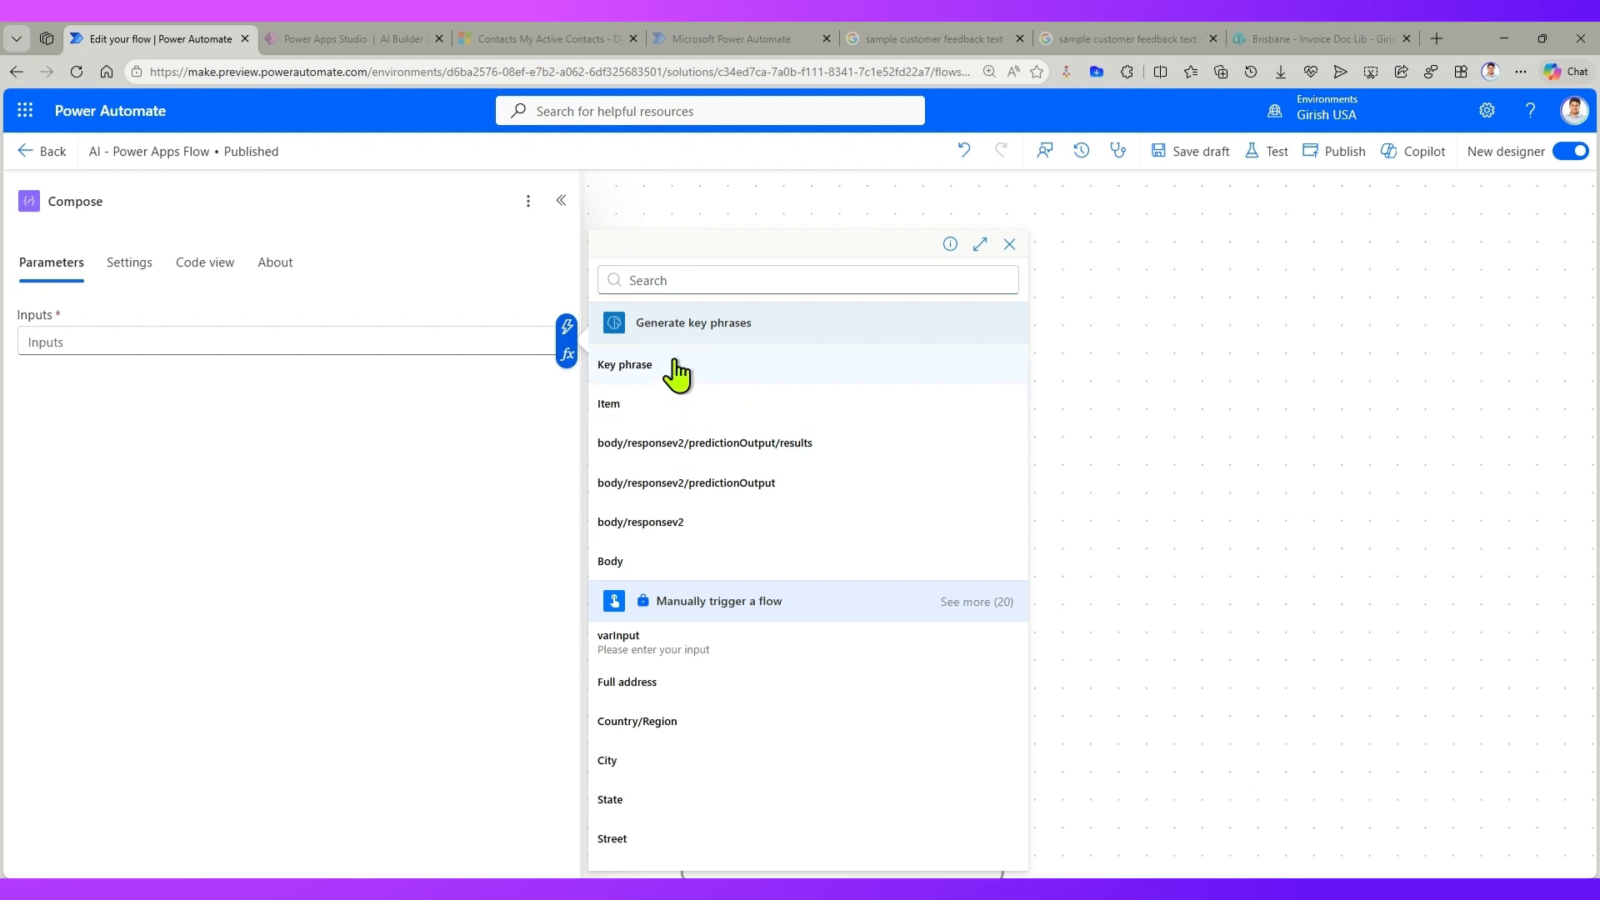
left_click(676, 375)
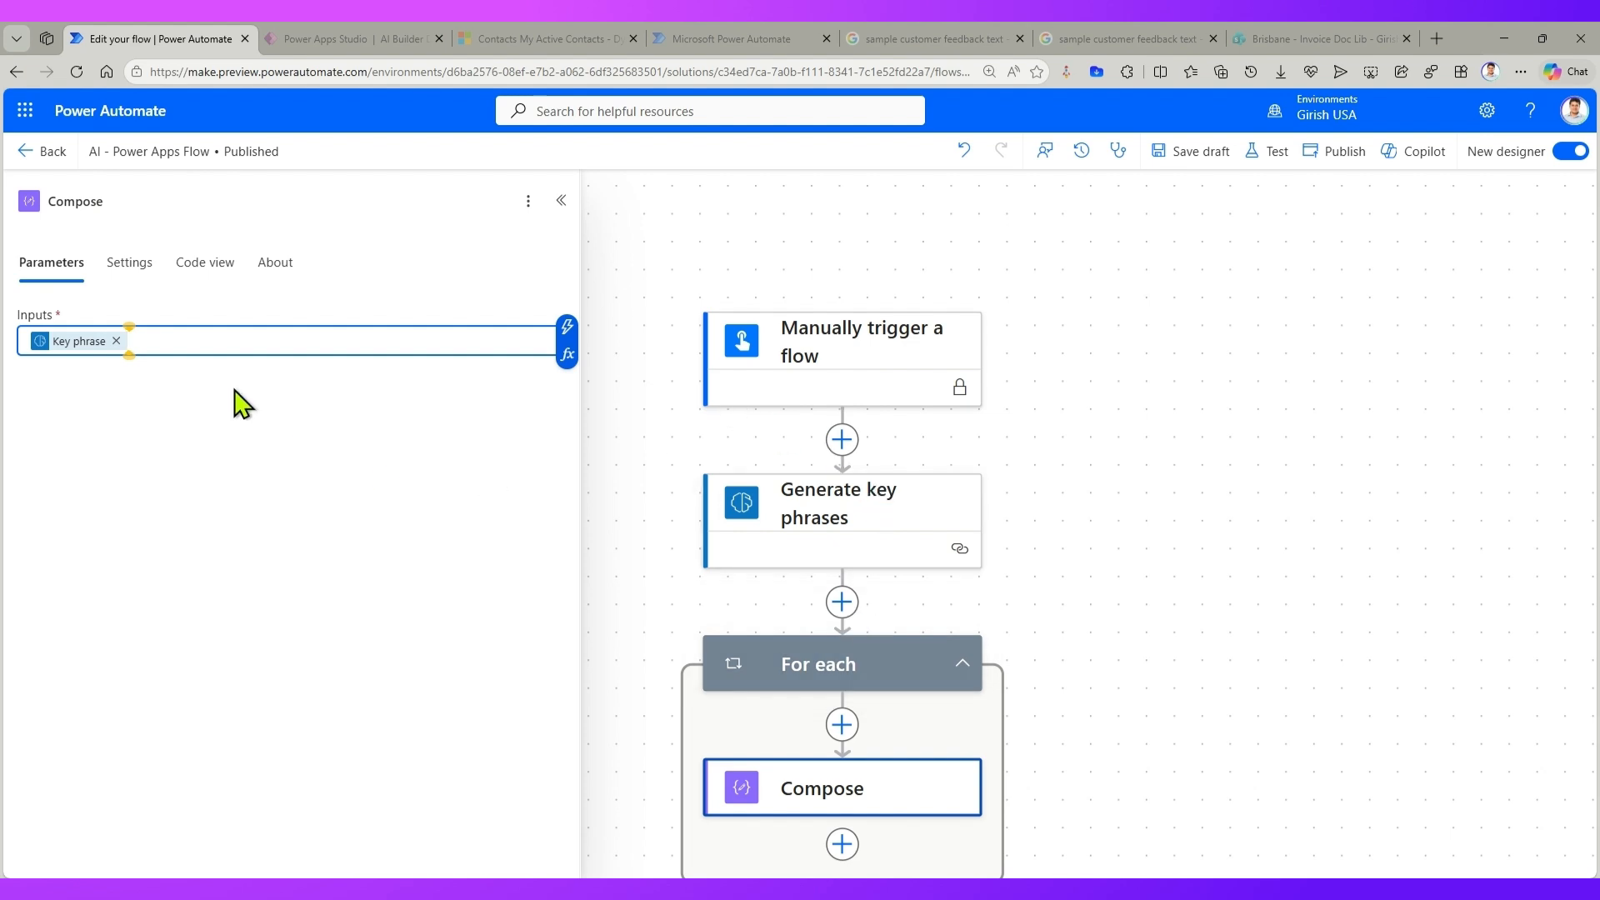
scroll(791, 725, "down", 2)
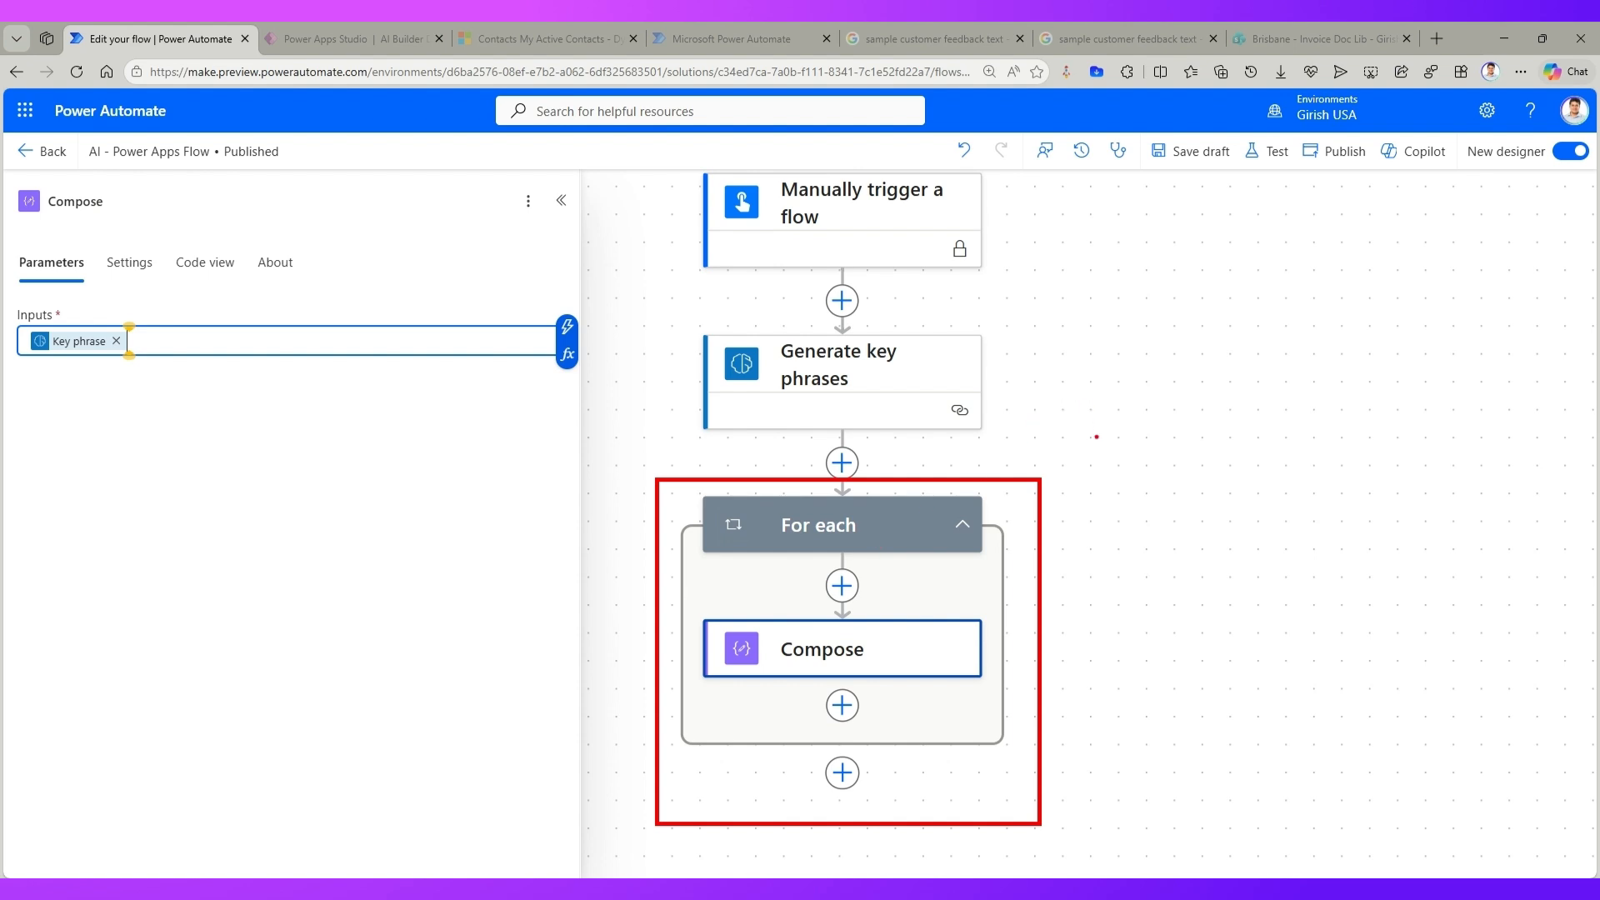
mouse_move(1096, 440)
left_mouse_down()
mouse_move(1183, 412)
mouse_move(1158, 552)
left_mouse_up()
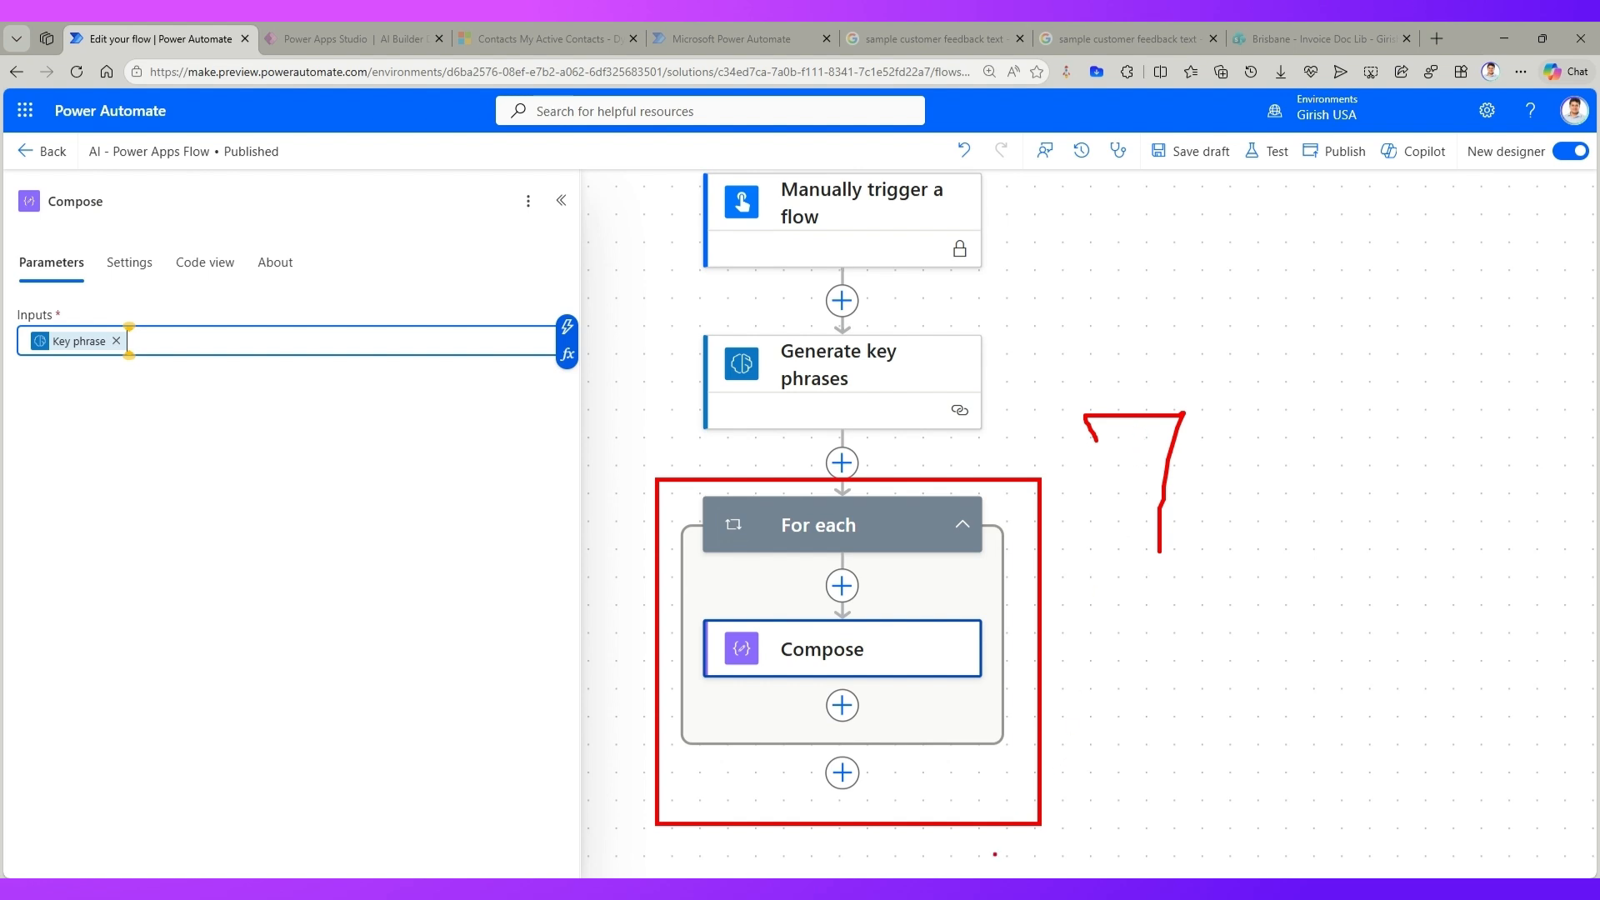
key("Escape")
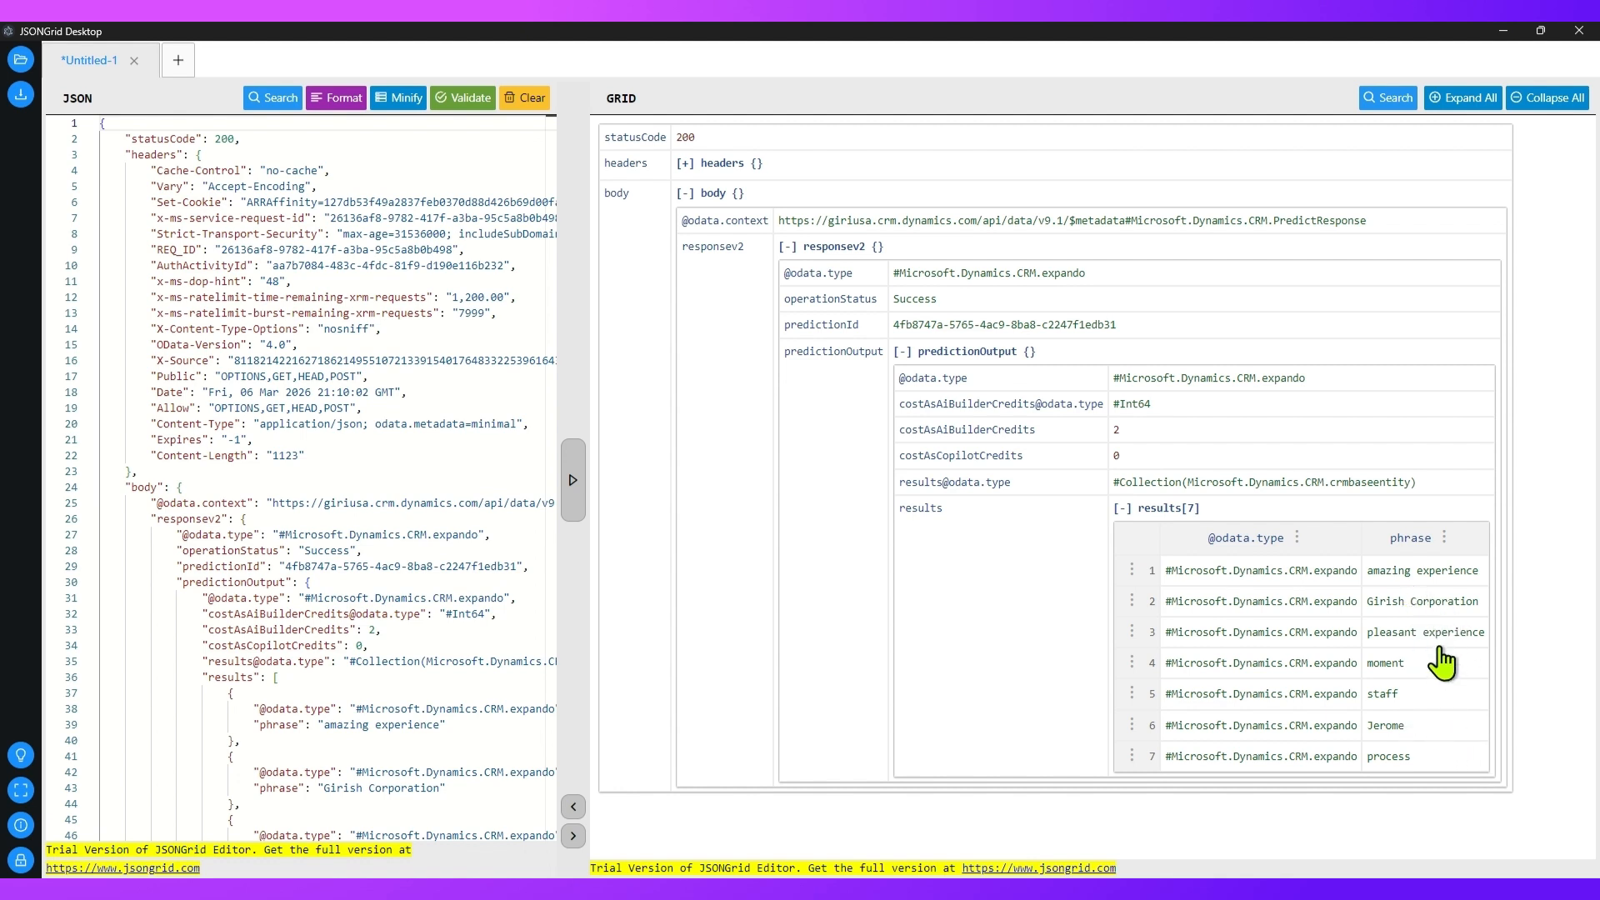
left_click(1504, 30)
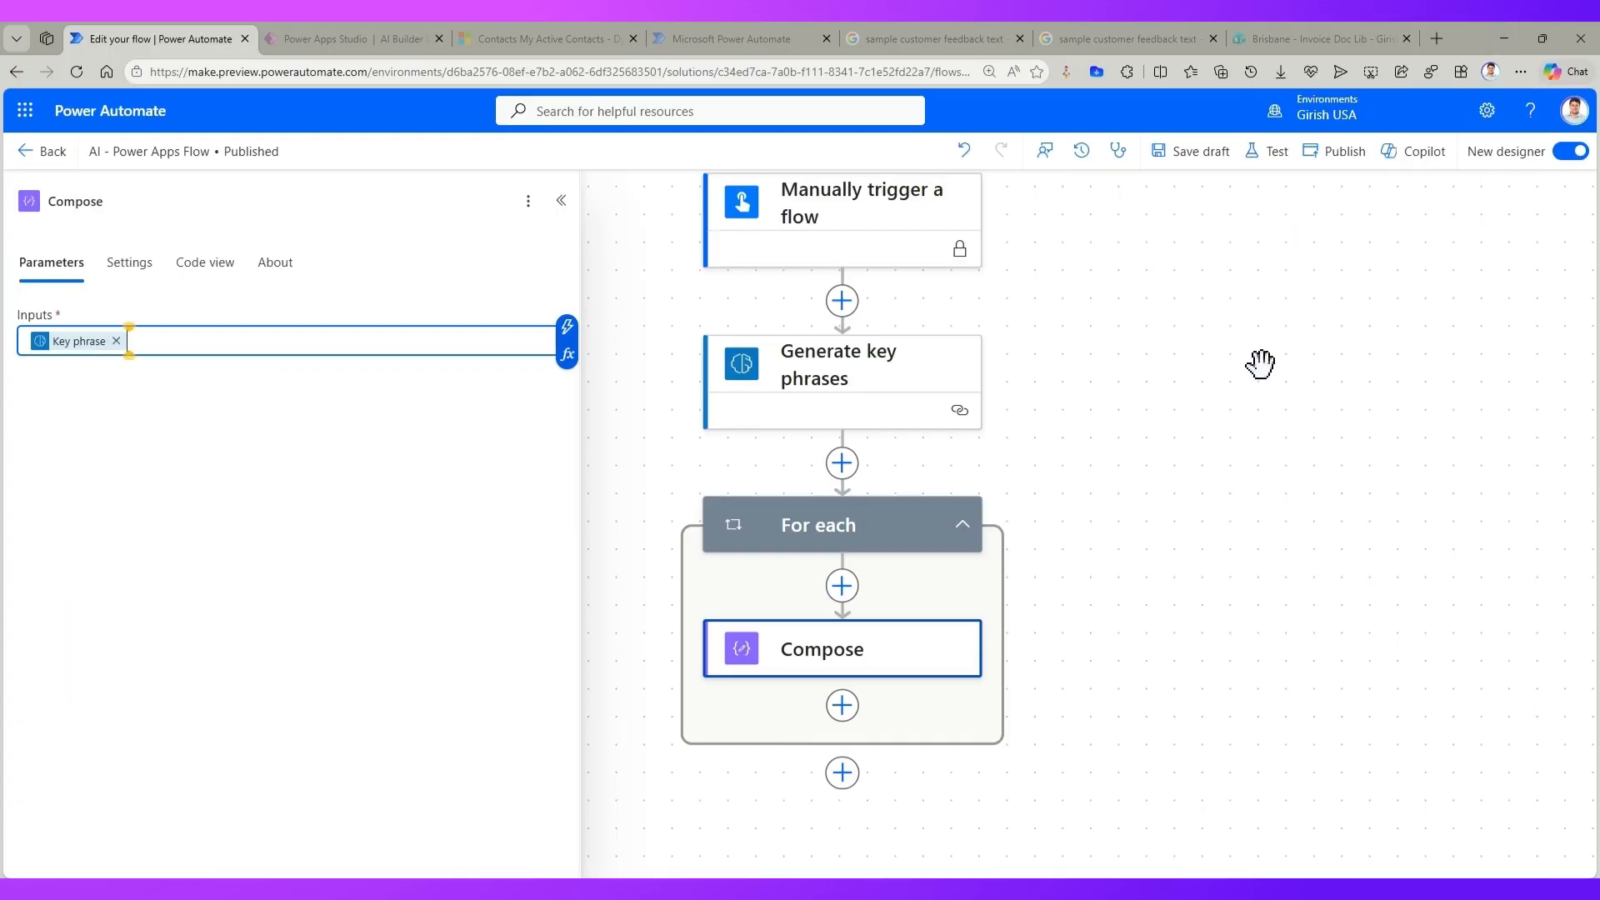